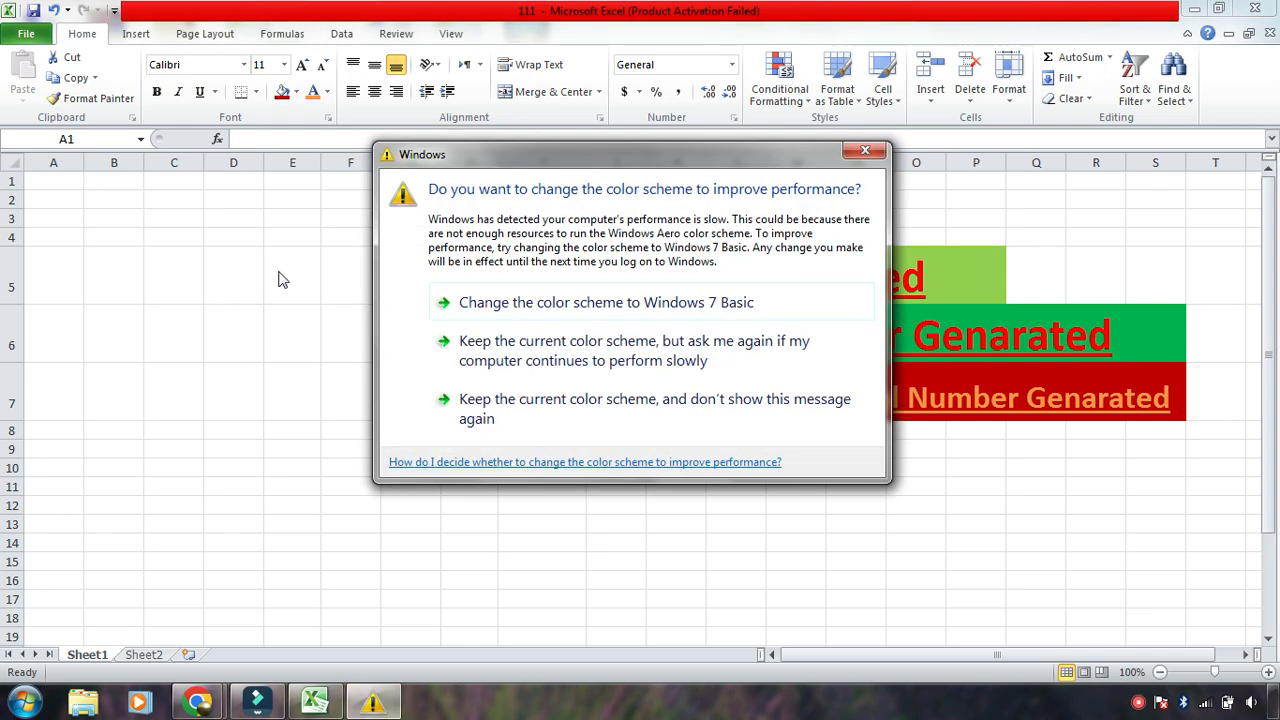
- Dismiss the Windows color scheme message and open Sheet2
{"action": "left_click", "coordinate": [865, 151]}
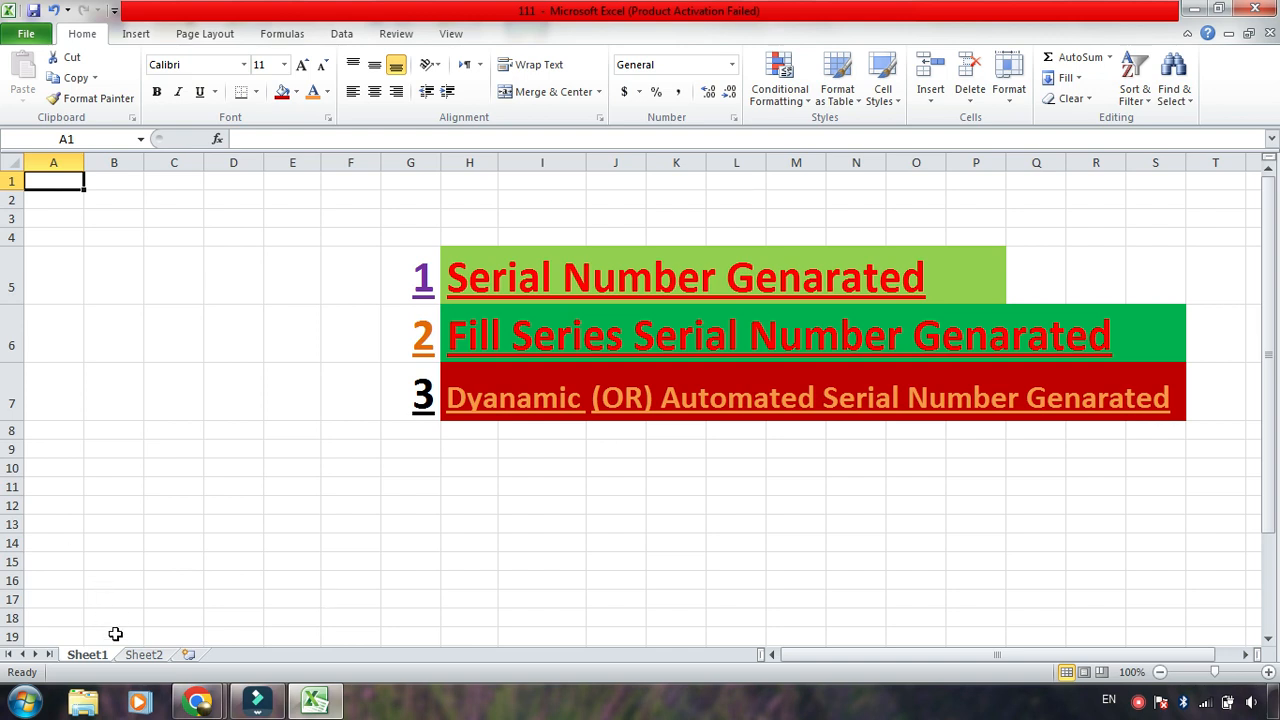
{"action": "left_click", "coordinate": [143, 656]}
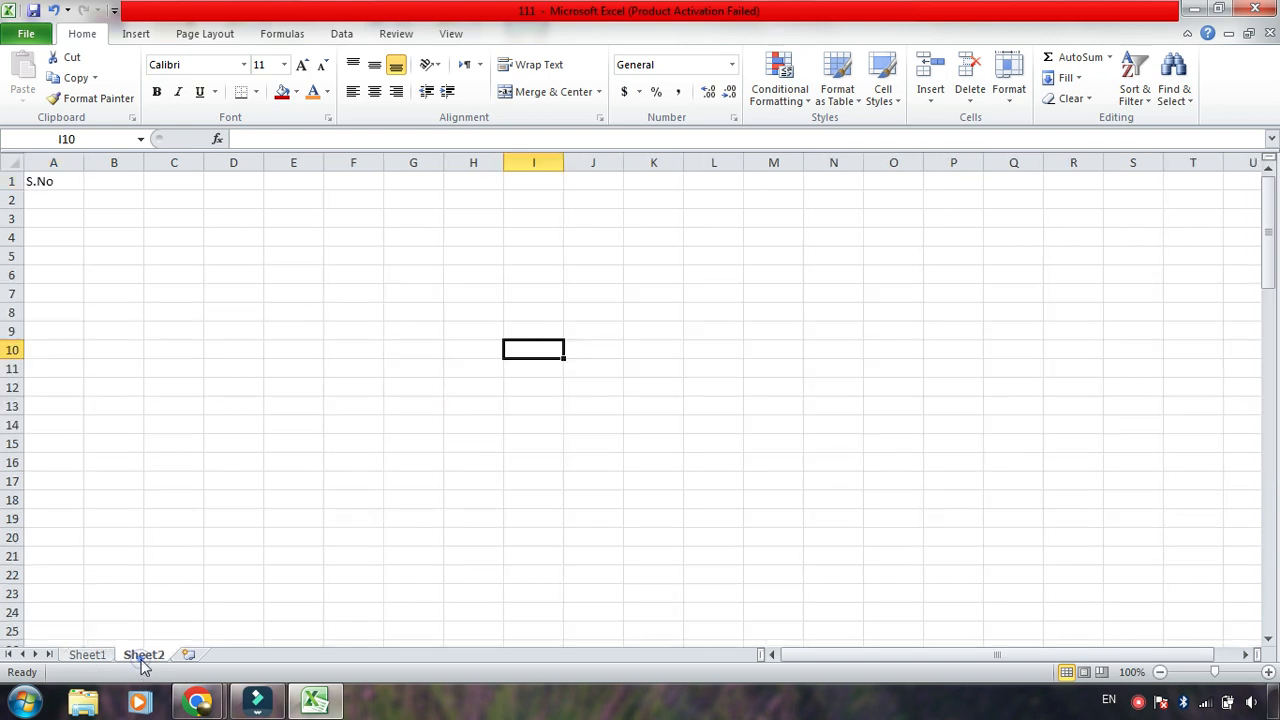
- Enter 1 in cell A2 and fill it down column A to row 30
{"action": "left_click", "coordinate": [37, 204]}
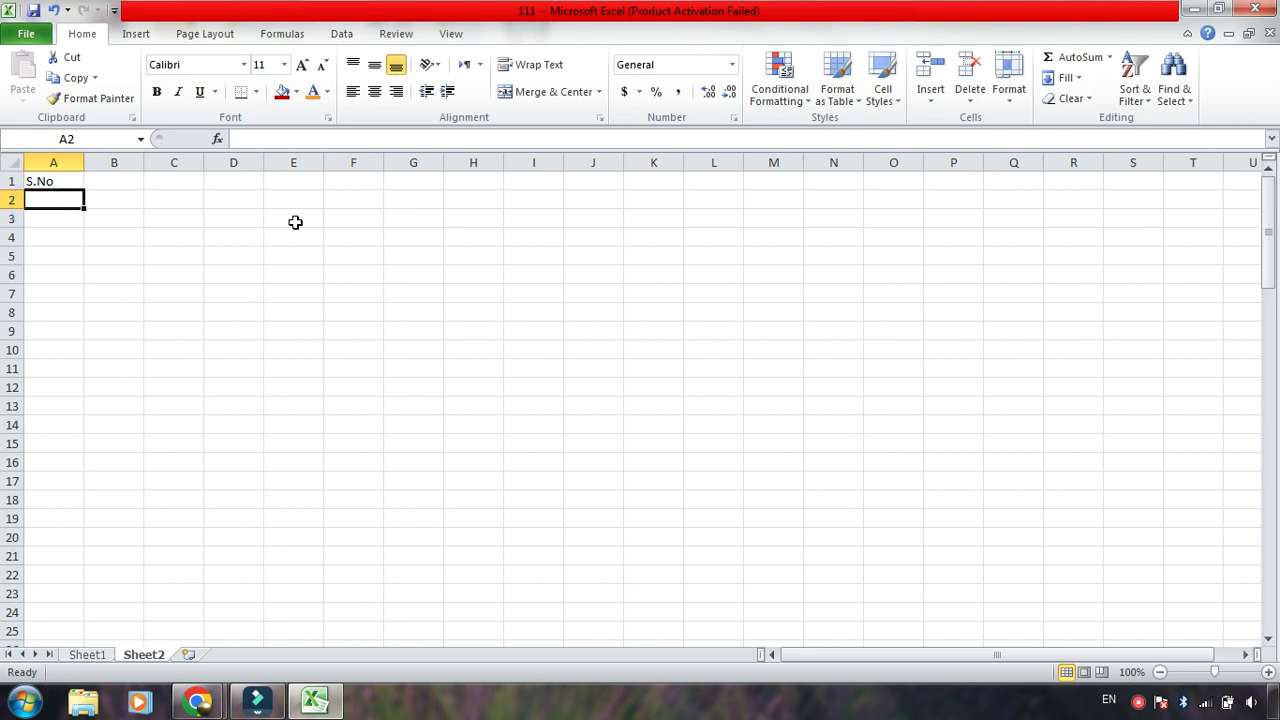
{"action": "type", "text": "1"}
{"action": "key", "text": "Return"}
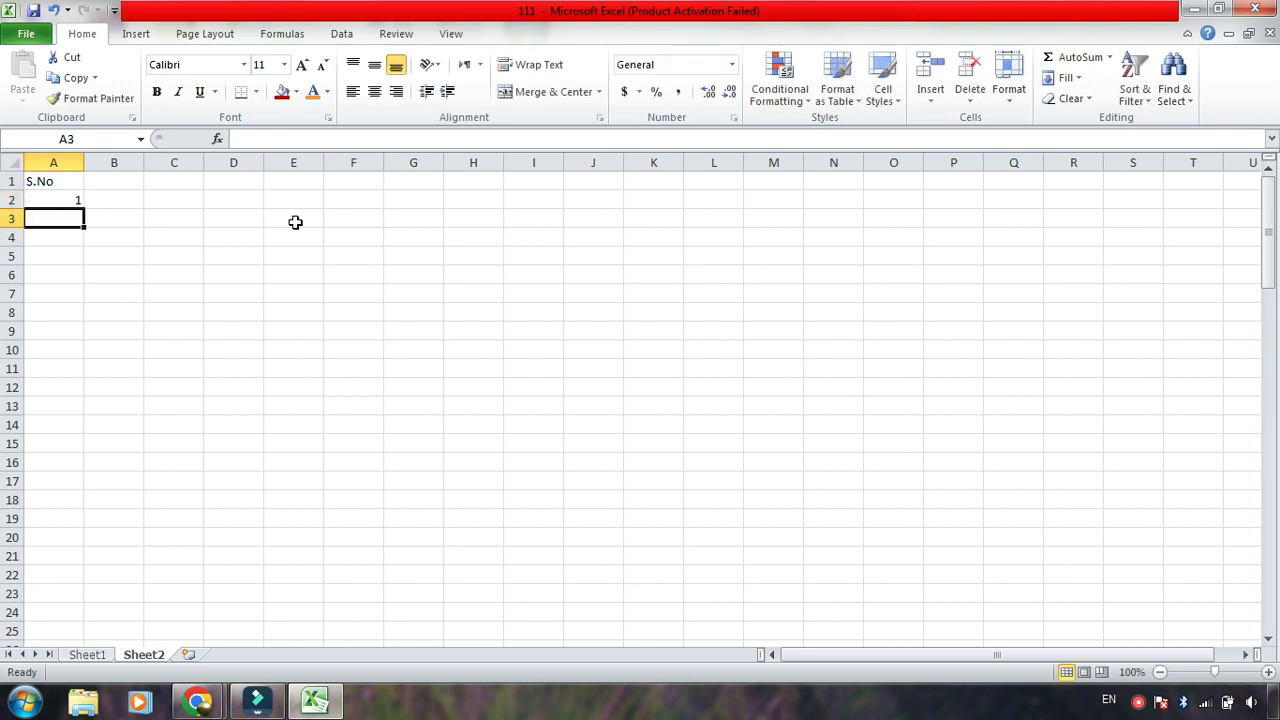
{"action": "left_click", "coordinate": [68, 197]}
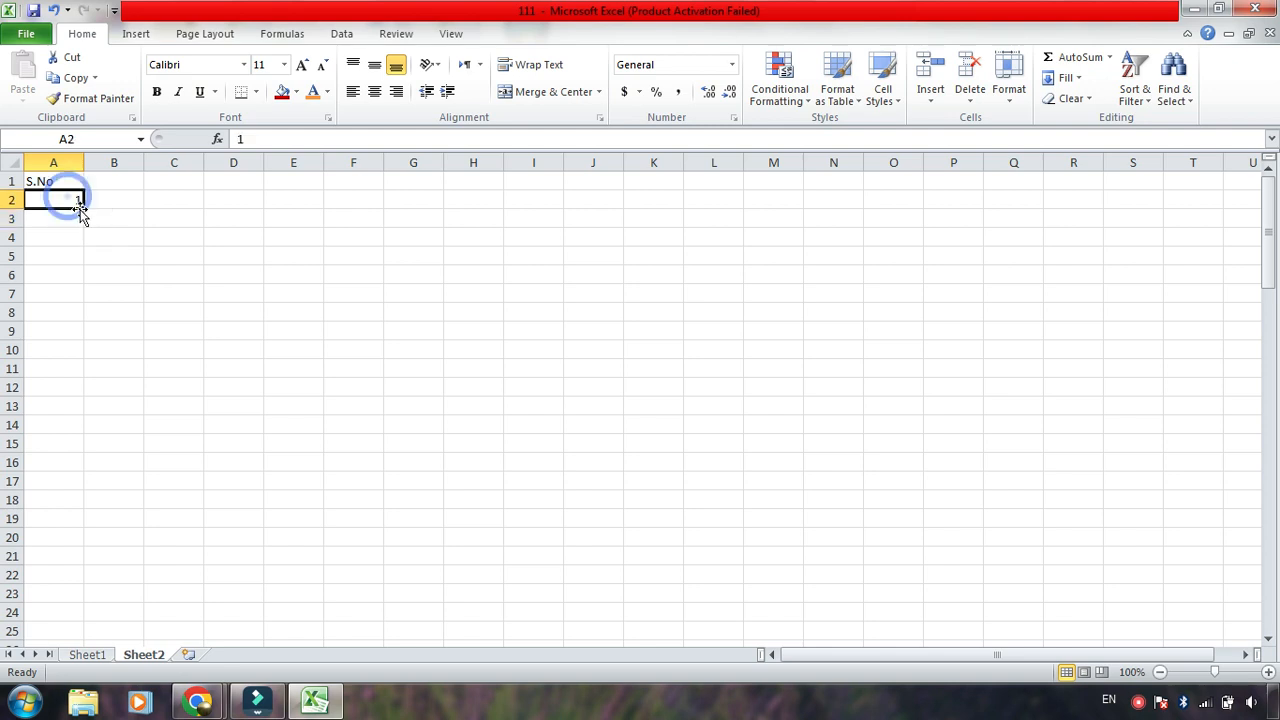
{"action": "left_click_drag", "start_coordinate": [84, 205], "coordinate": [53, 654]}
{"action": "scroll", "coordinate": [140, 280], "scroll_direction": "up", "scroll_amount": 2}
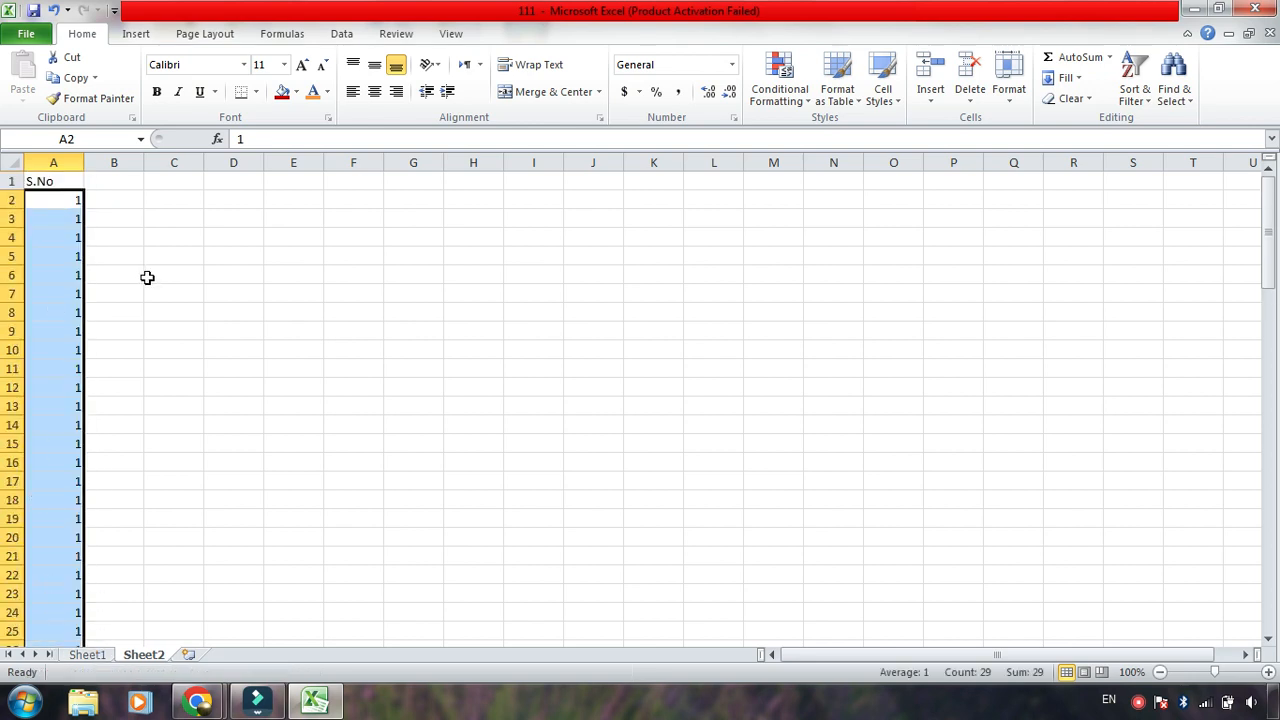
- Clear the repeated 1s below the S.No header in column A
{"action": "left_click", "coordinate": [177, 426]}
{"action": "left_click_drag", "start_coordinate": [60, 200], "coordinate": [83, 607]}
{"action": "key", "text": "Delete"}
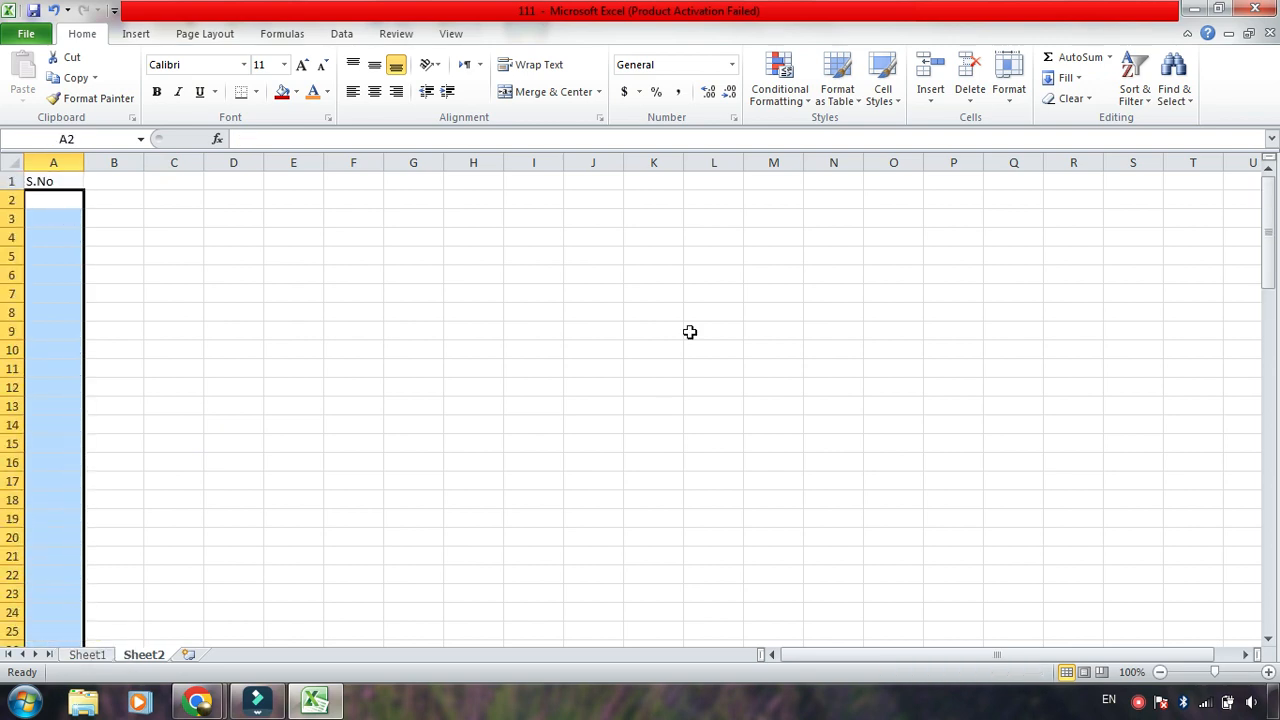
- Enter 1 in A2 and 2 in A3, and extend the pair down to A27 as a numbered series
{"action": "left_click", "coordinate": [45, 199]}
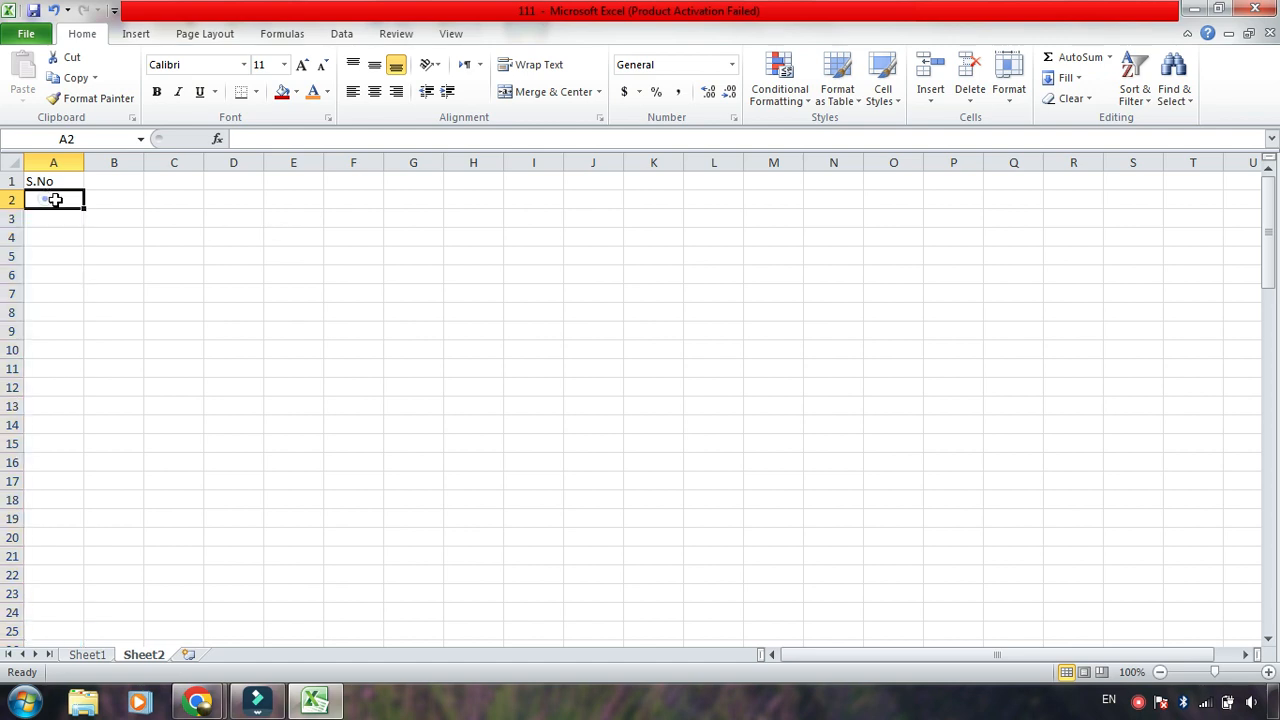
{"action": "type", "text": "1"}
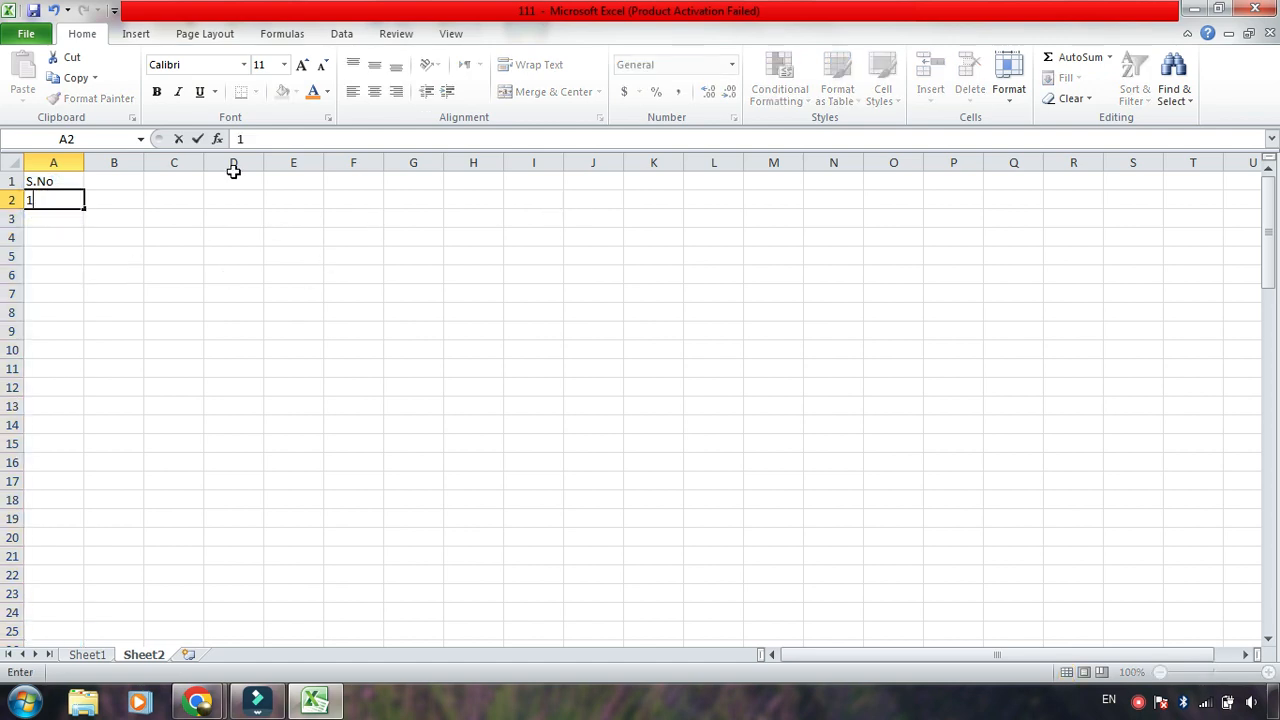
{"action": "key", "text": "Return"}
{"action": "type", "text": "2"}
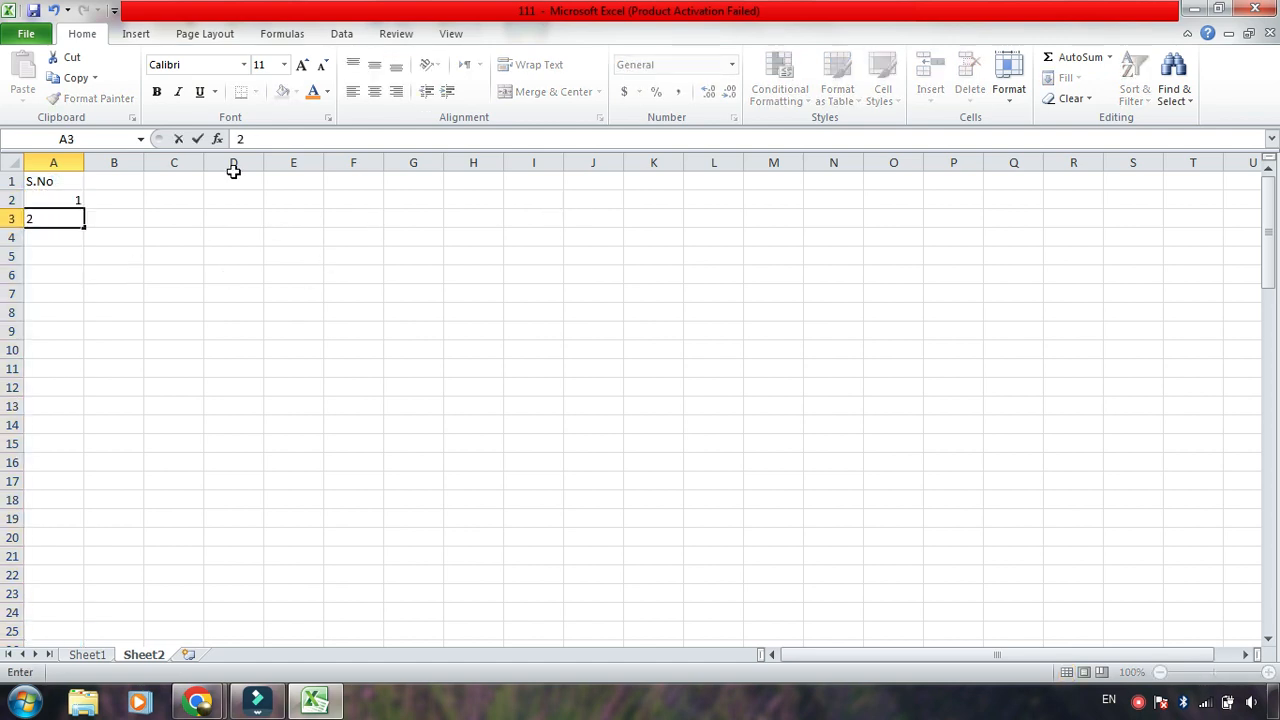
{"action": "key", "text": "Return"}
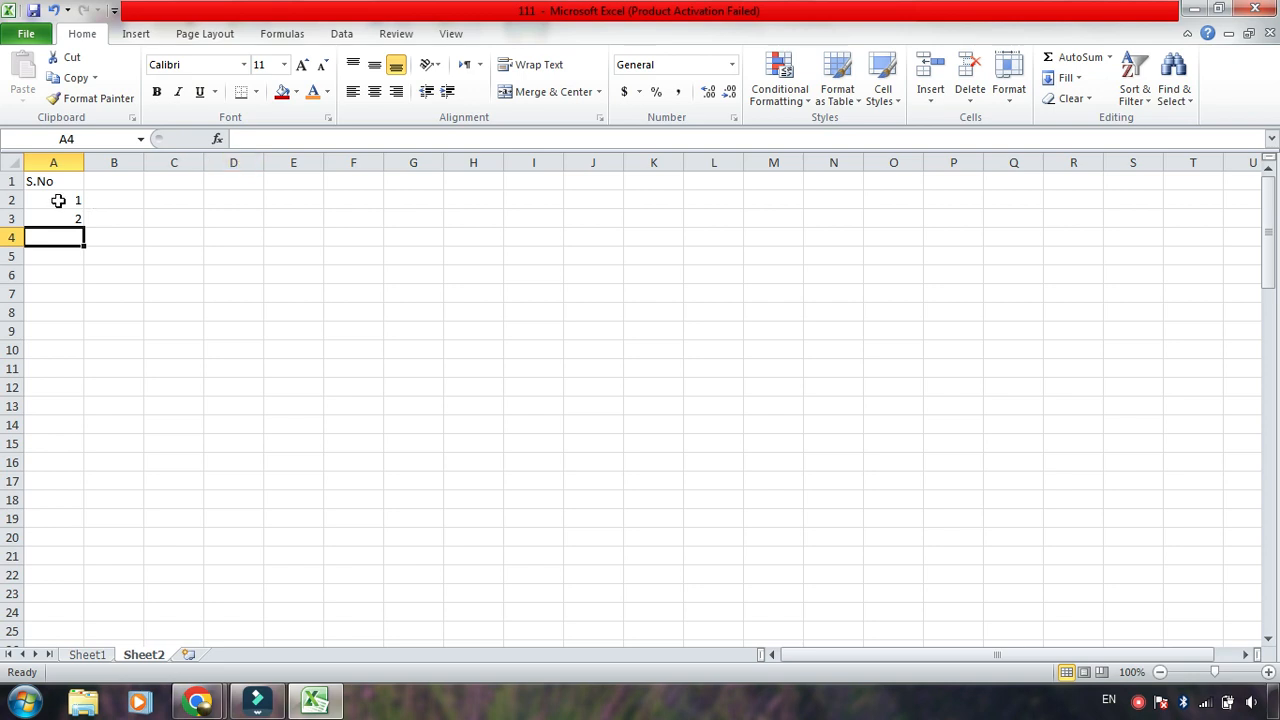
{"action": "left_click_drag", "start_coordinate": [57, 199], "coordinate": [58, 616]}
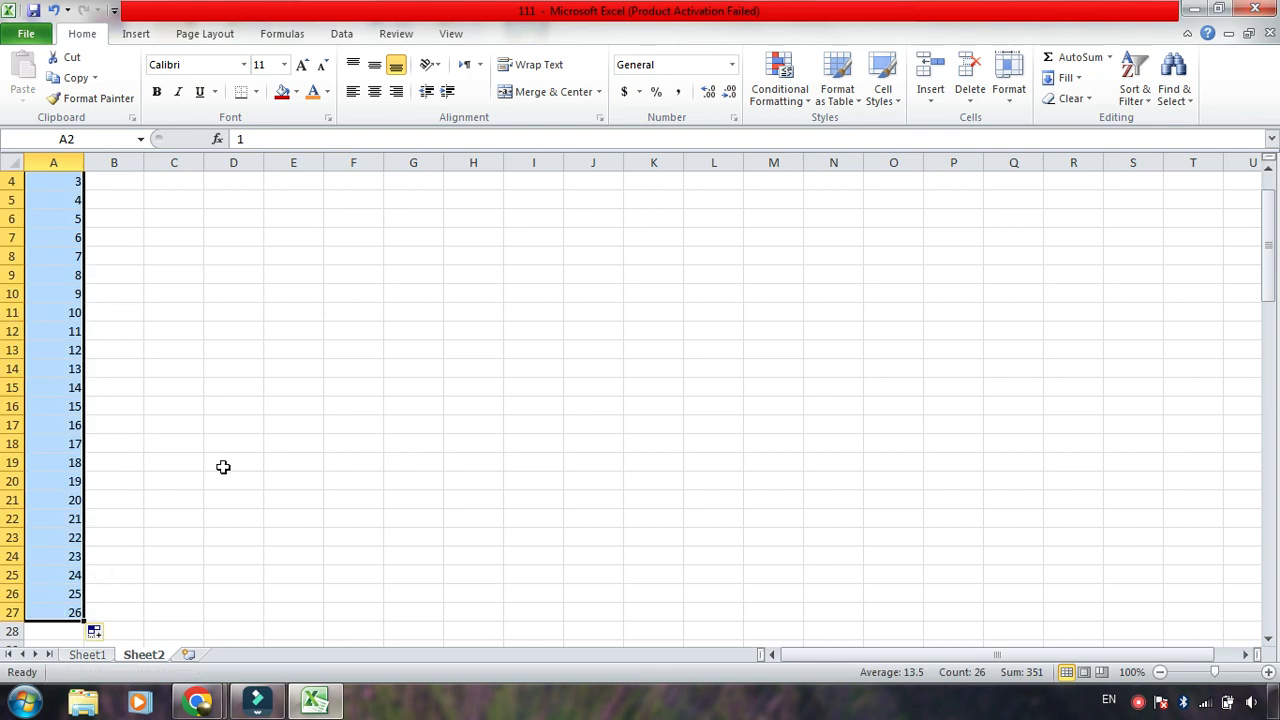
{"action": "scroll", "coordinate": [218, 462], "scroll_direction": "up", "scroll_amount": 1}
{"action": "left_click", "coordinate": [148, 372]}
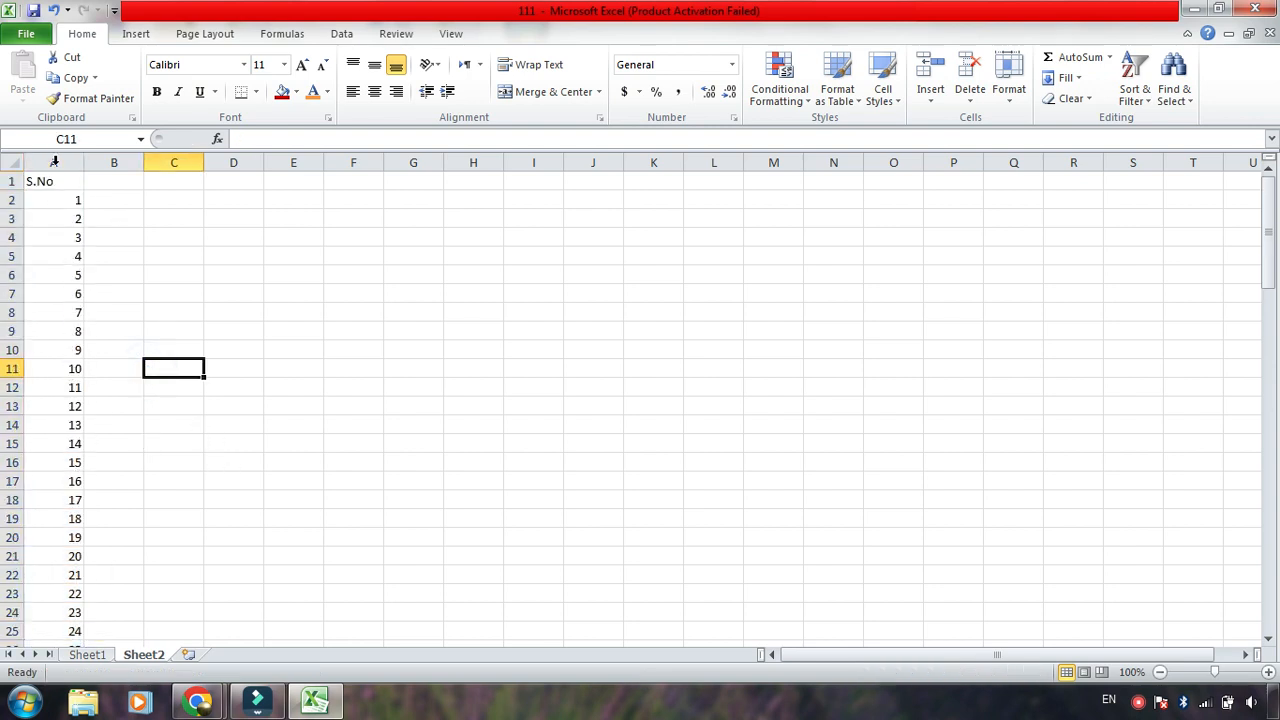
- Check the method list on Sheet1, and clear the serial numbers below the S.No header on Sheet2
{"action": "left_click", "coordinate": [100, 656]}
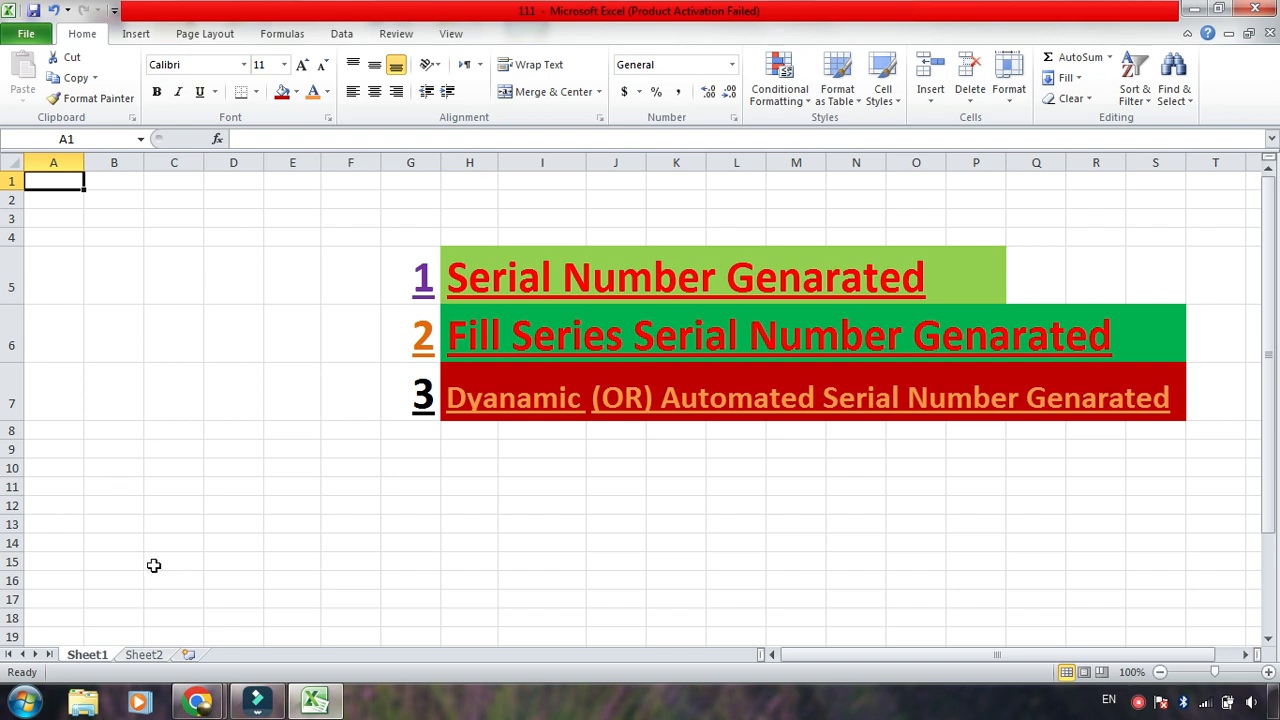
{"action": "left_click", "coordinate": [141, 655]}
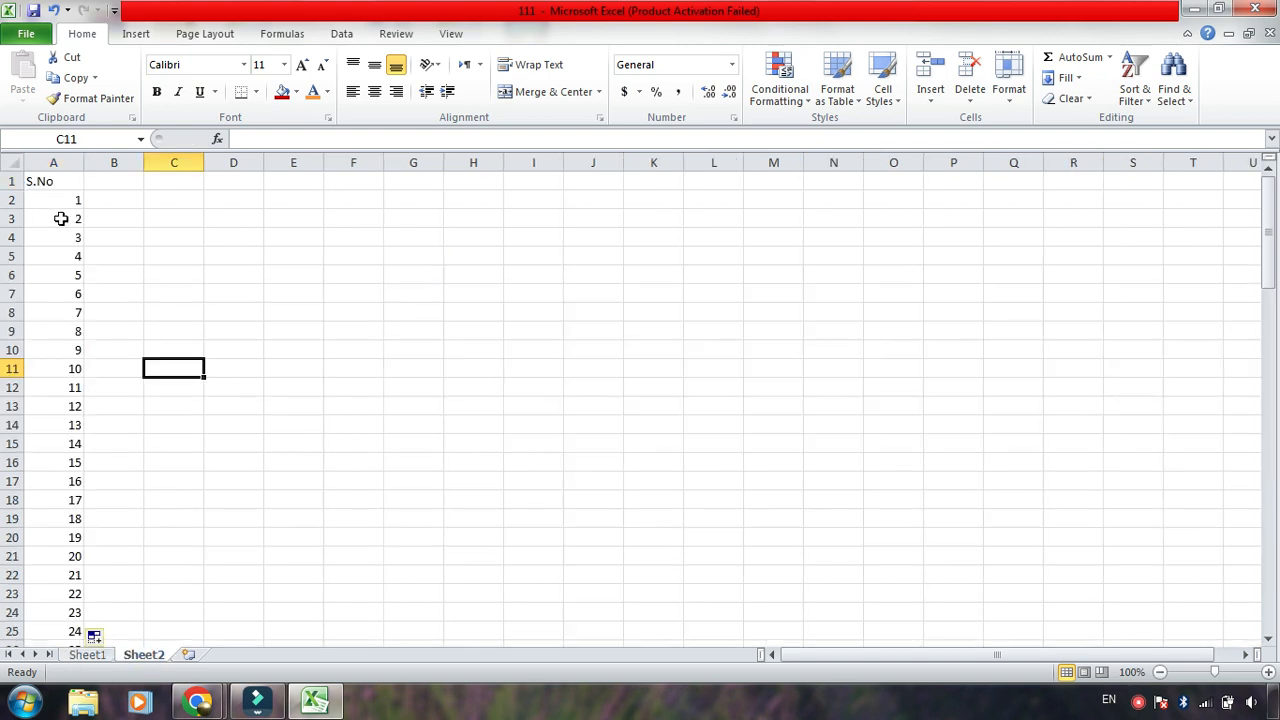
{"action": "left_click_drag", "start_coordinate": [58, 198], "coordinate": [84, 588]}
{"action": "key", "text": "ctrl+z"}
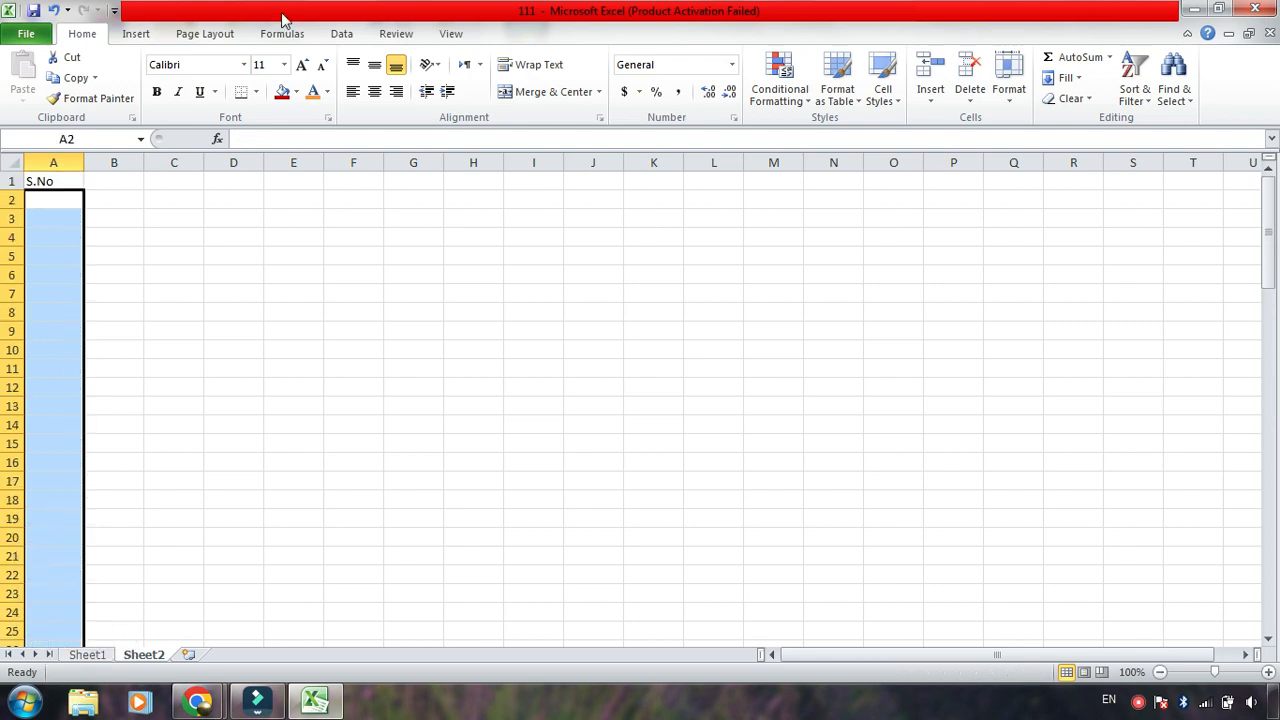
- Enter the starting serial number 1 in cell A2
{"action": "left_click", "coordinate": [190, 236]}
{"action": "left_click", "coordinate": [62, 198]}
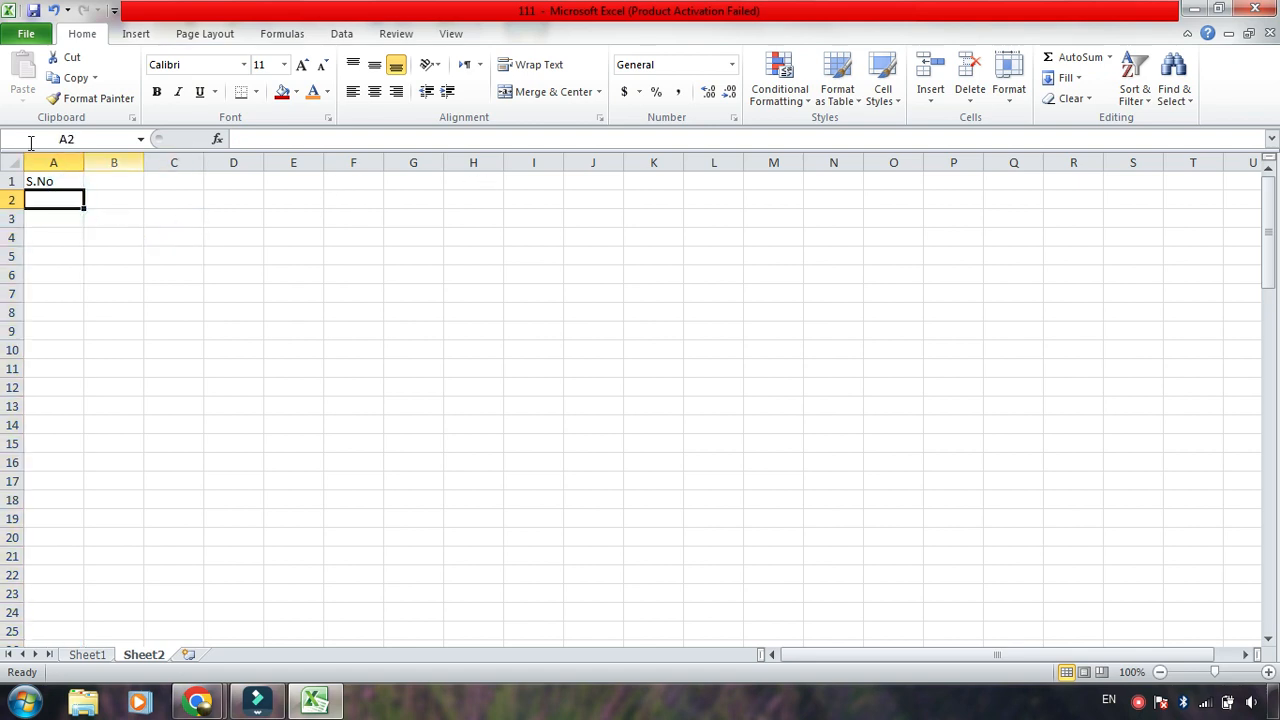
{"action": "type", "text": "1"}
{"action": "key", "text": "Return"}
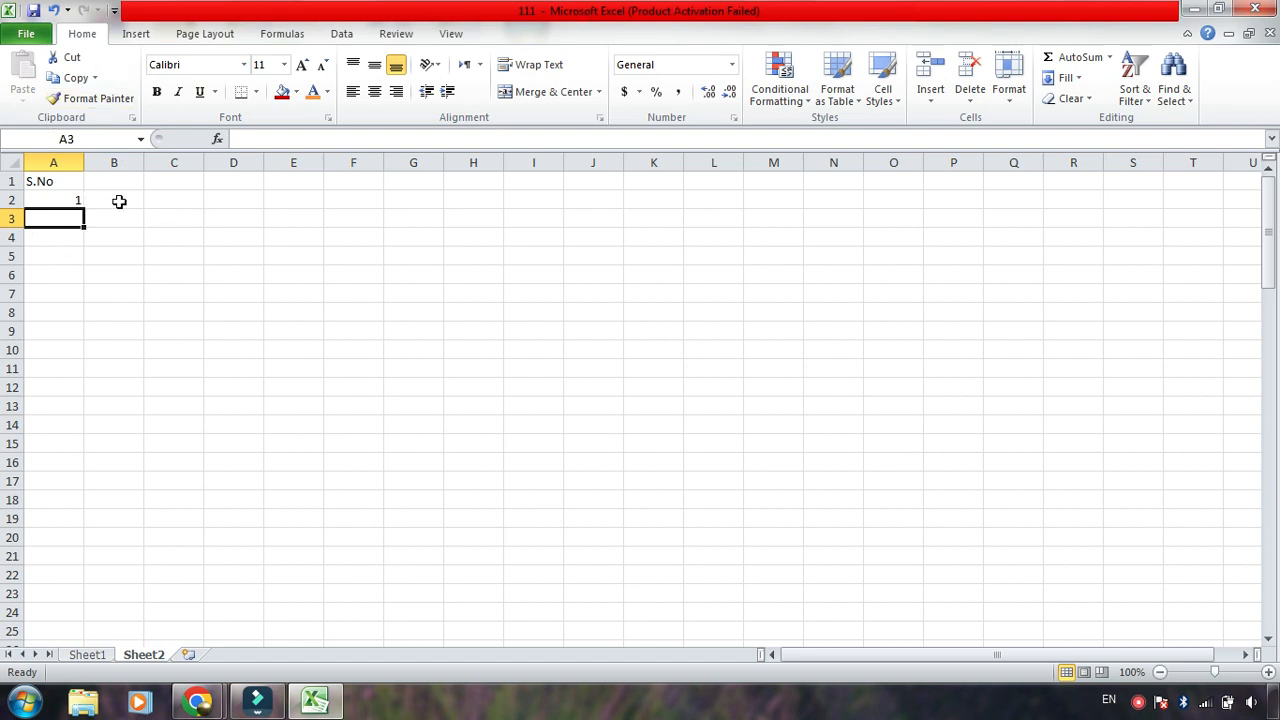
- Try to fill the whole of column A with a linear column series using a step value of 1
{"action": "left_click", "coordinate": [68, 157]}
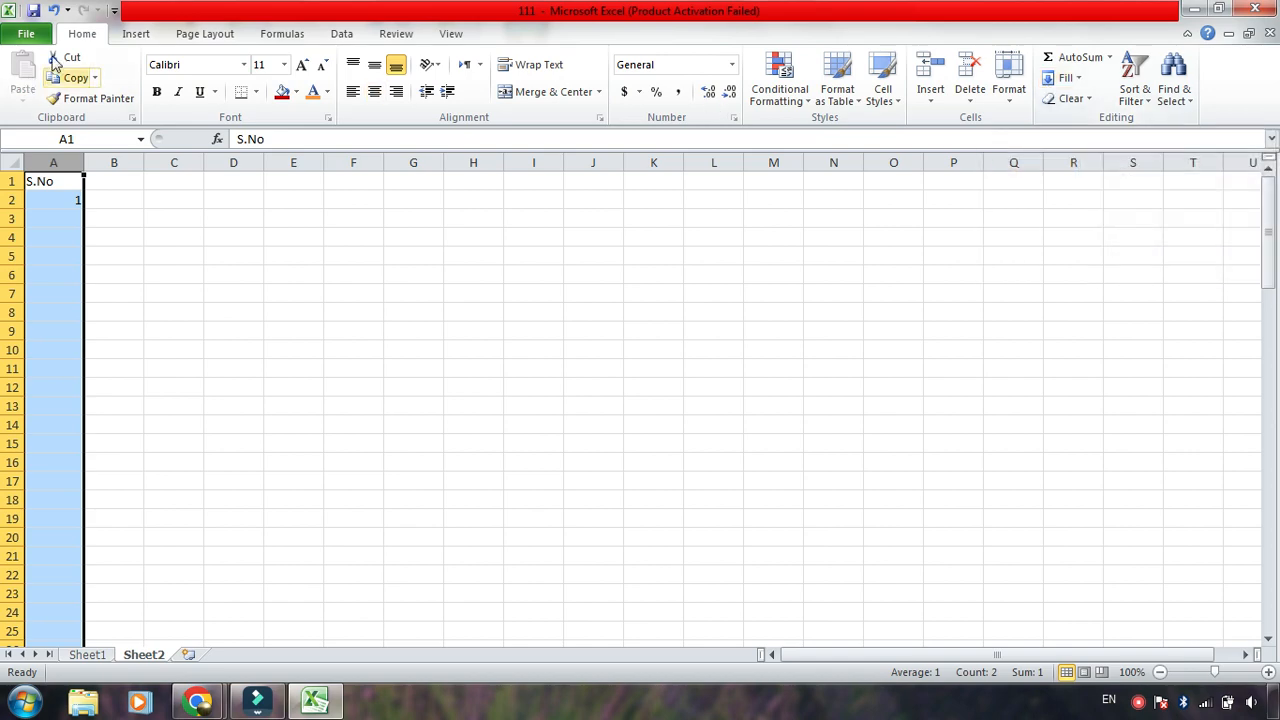
{"action": "left_click", "coordinate": [1068, 79]}
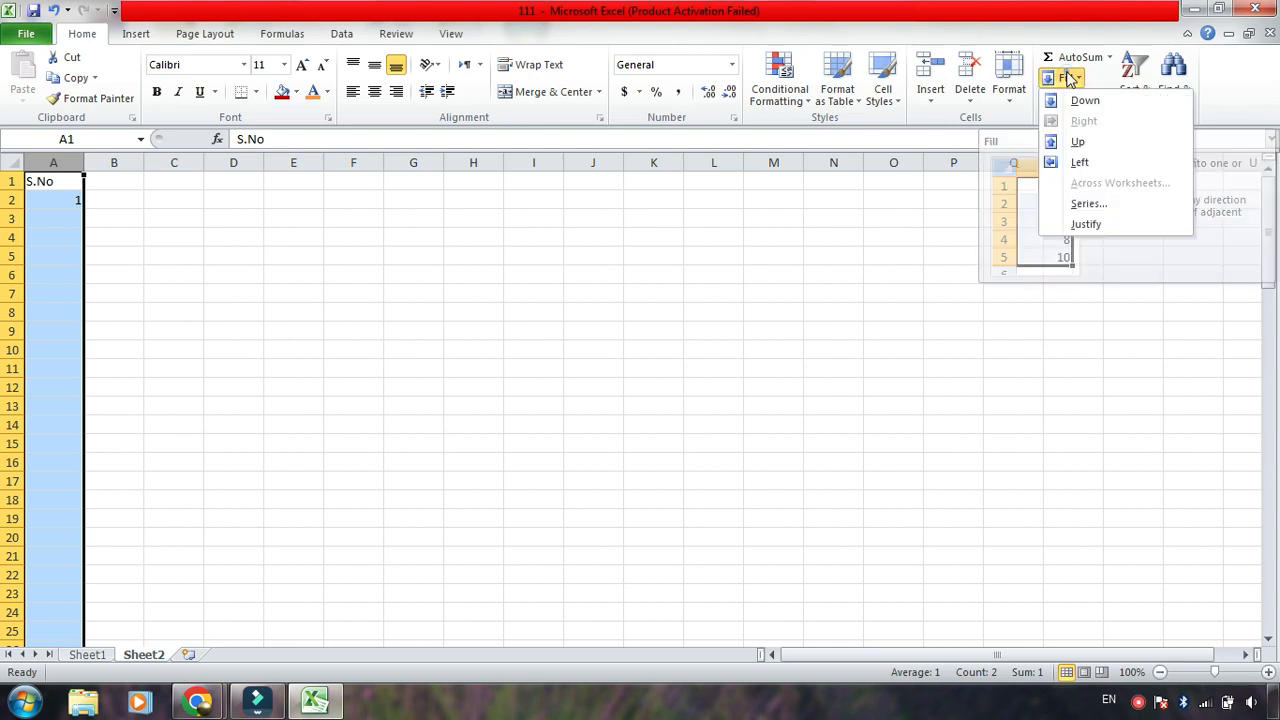
{"action": "left_click", "coordinate": [1104, 203]}
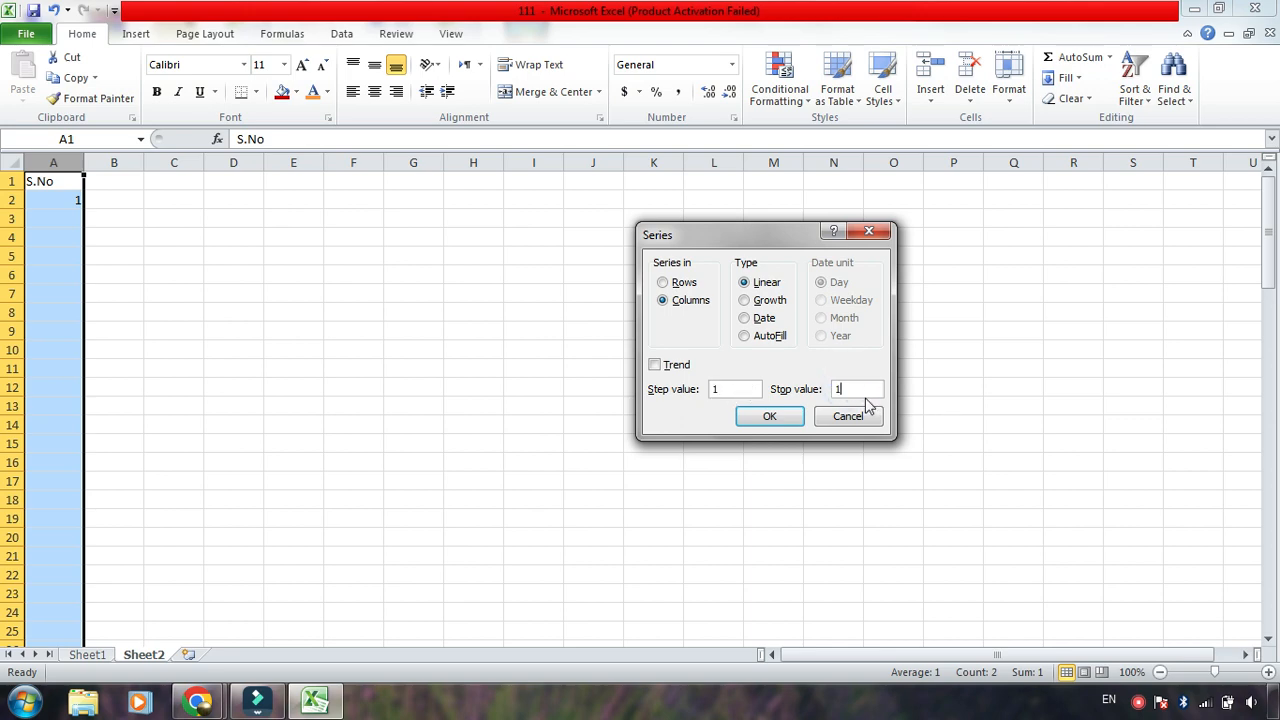
{"action": "type", "text": "0"}
{"action": "left_click", "coordinate": [795, 417]}
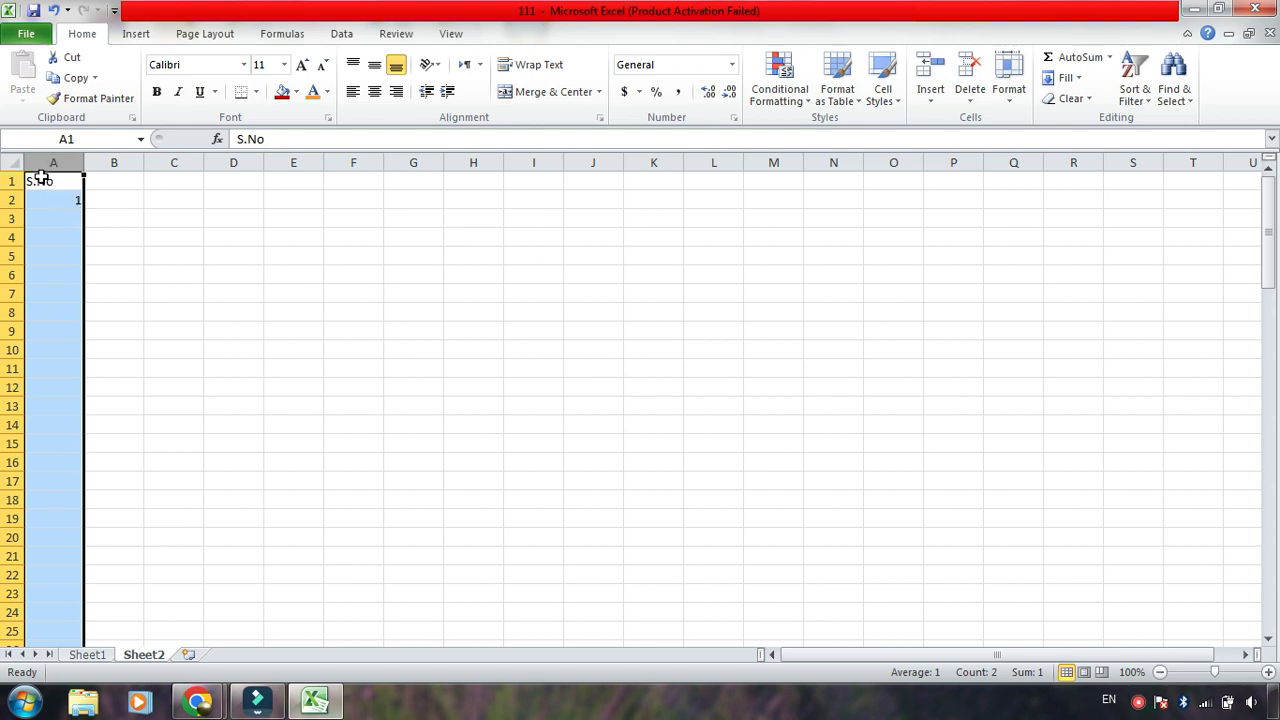
{"action": "left_click", "coordinate": [135, 217]}
- Fill A2:A101 with a linear column series using step value 1 and stop value 100
{"action": "left_click", "coordinate": [55, 201]}
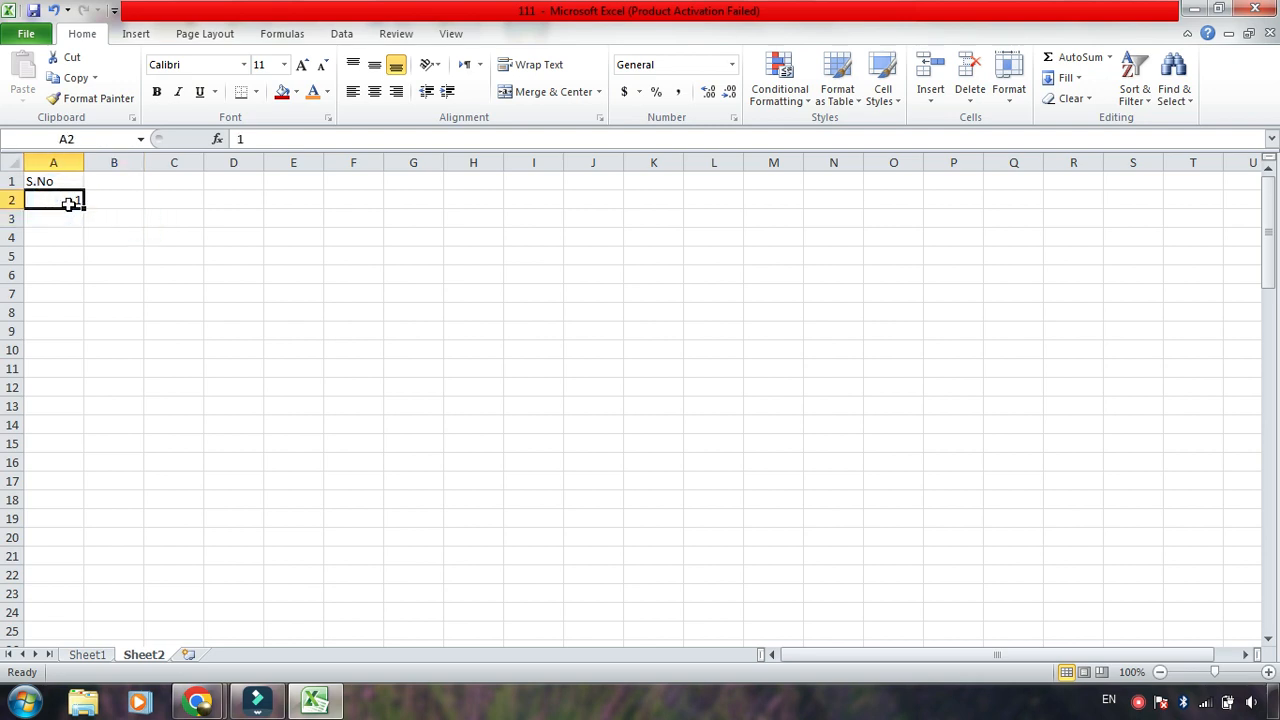
{"action": "left_click_drag", "start_coordinate": [73, 203], "coordinate": [62, 609]}
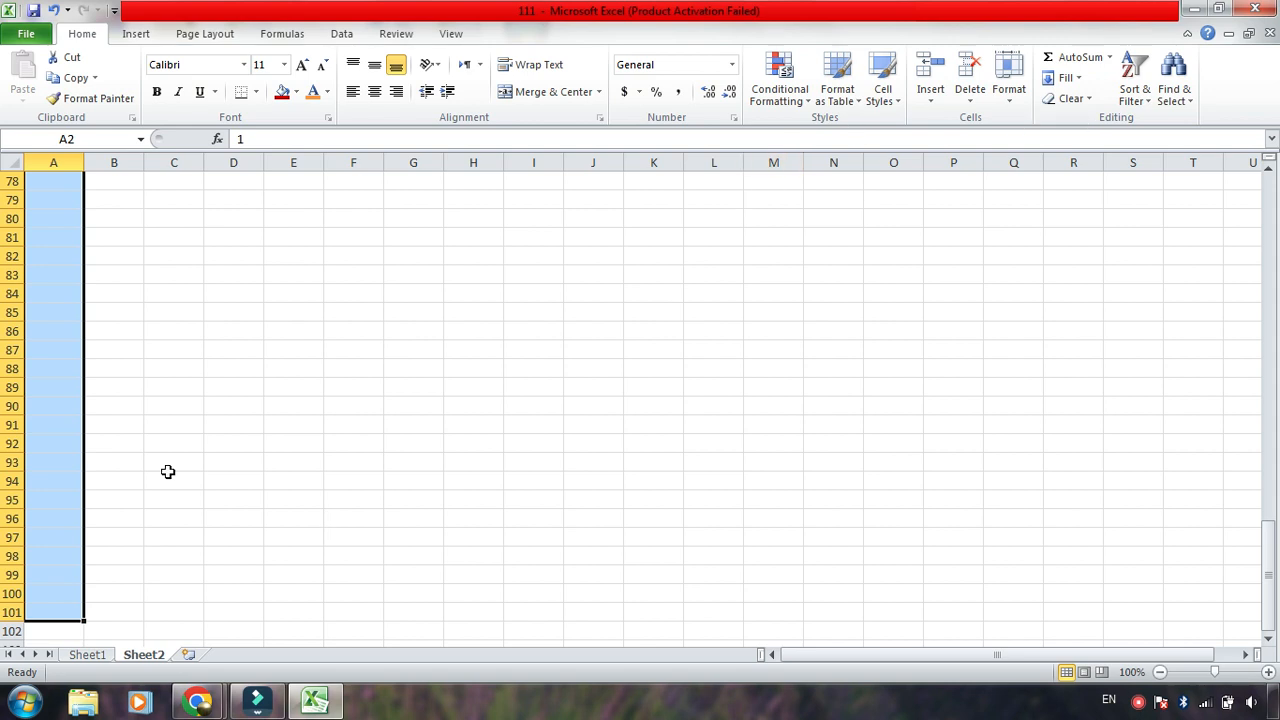
{"action": "scroll", "coordinate": [182, 437], "scroll_direction": "up", "scroll_amount": 4}
{"action": "scroll", "coordinate": [182, 437], "scroll_direction": "up", "scroll_amount": 11}
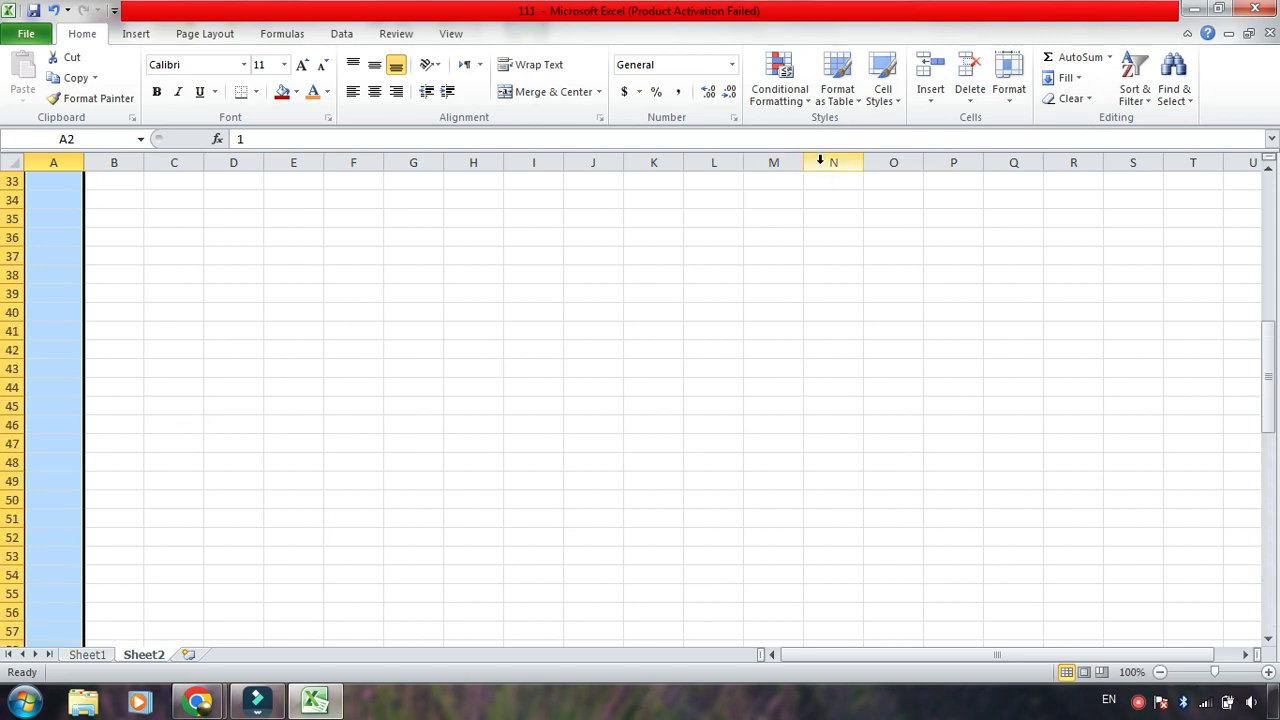
{"action": "scroll", "coordinate": [501, 480], "scroll_direction": "up", "scroll_amount": 5}
{"action": "scroll", "coordinate": [423, 357], "scroll_direction": "up", "scroll_amount": 6}
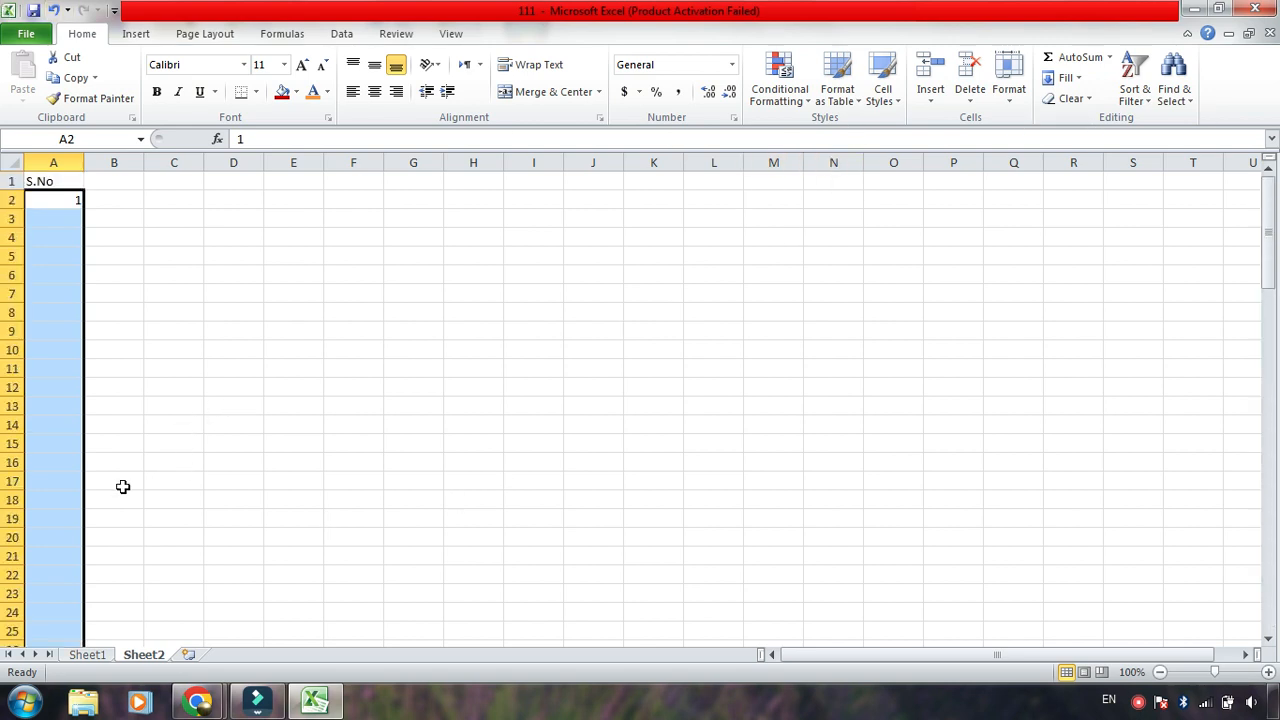
{"action": "left_click", "coordinate": [1070, 78]}
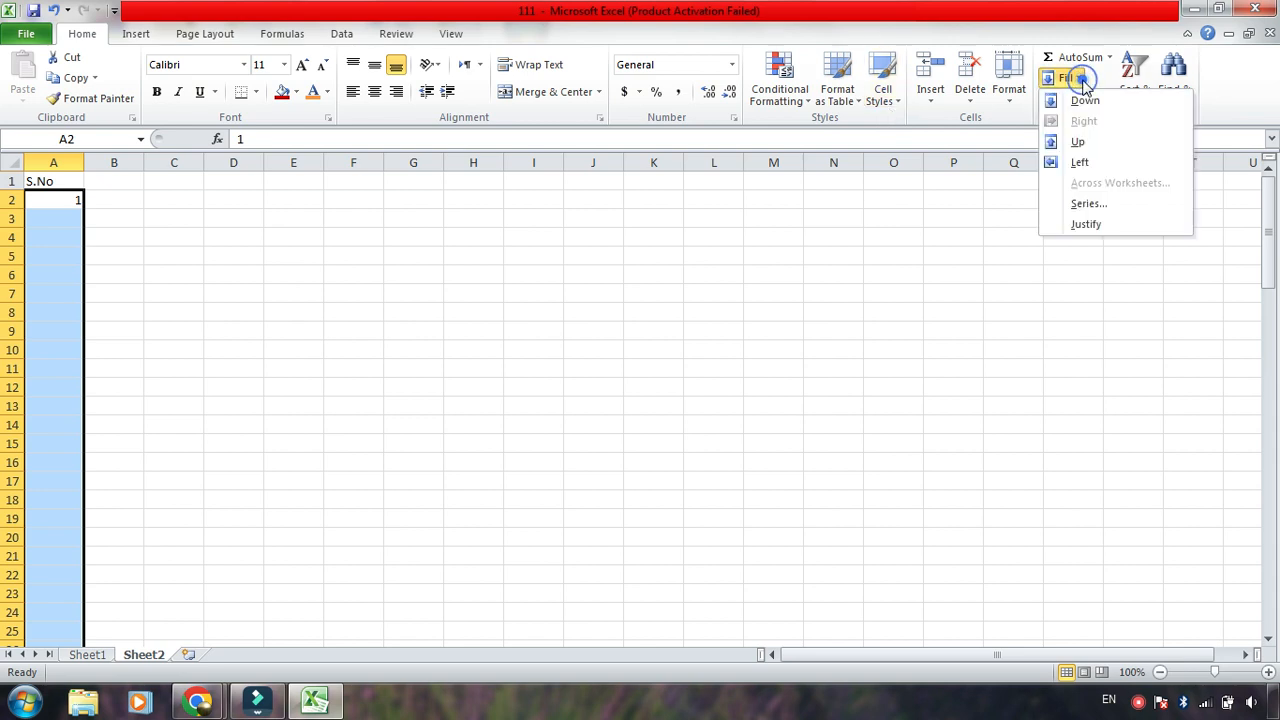
{"action": "left_click", "coordinate": [1090, 205]}
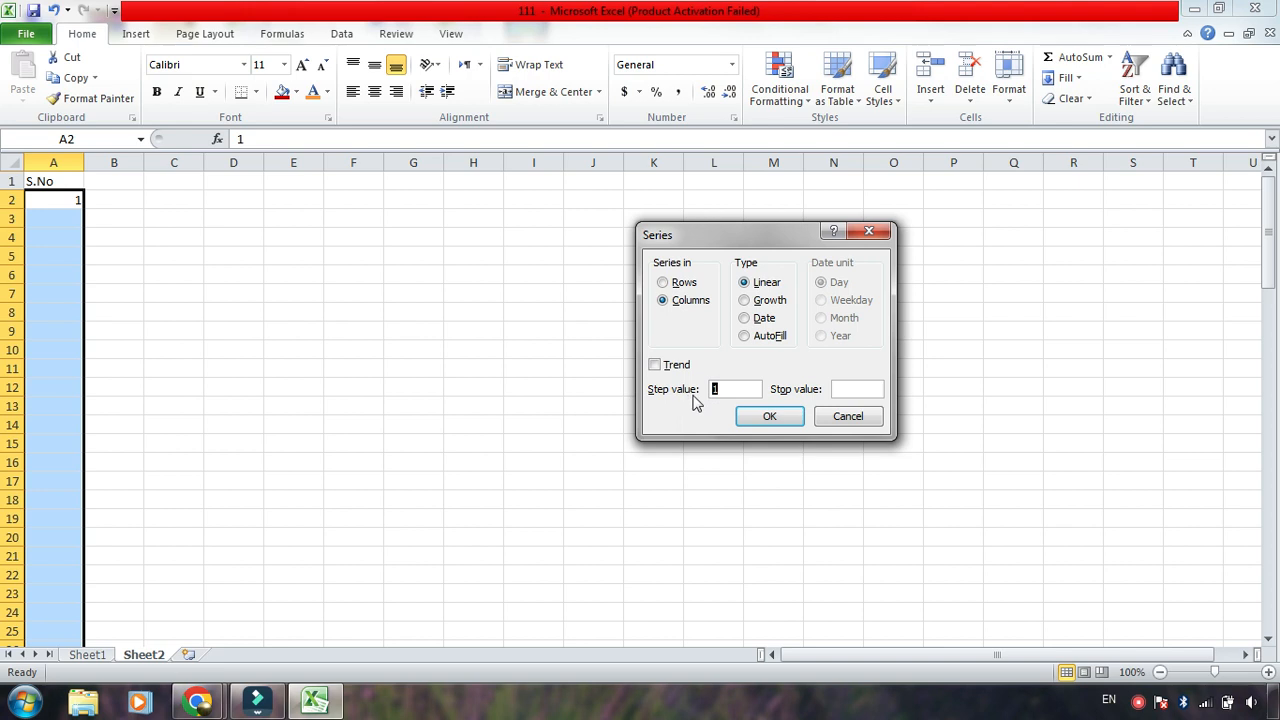
{"action": "left_click", "coordinate": [838, 388]}
{"action": "type", "text": "100"}
{"action": "left_click", "coordinate": [769, 415]}
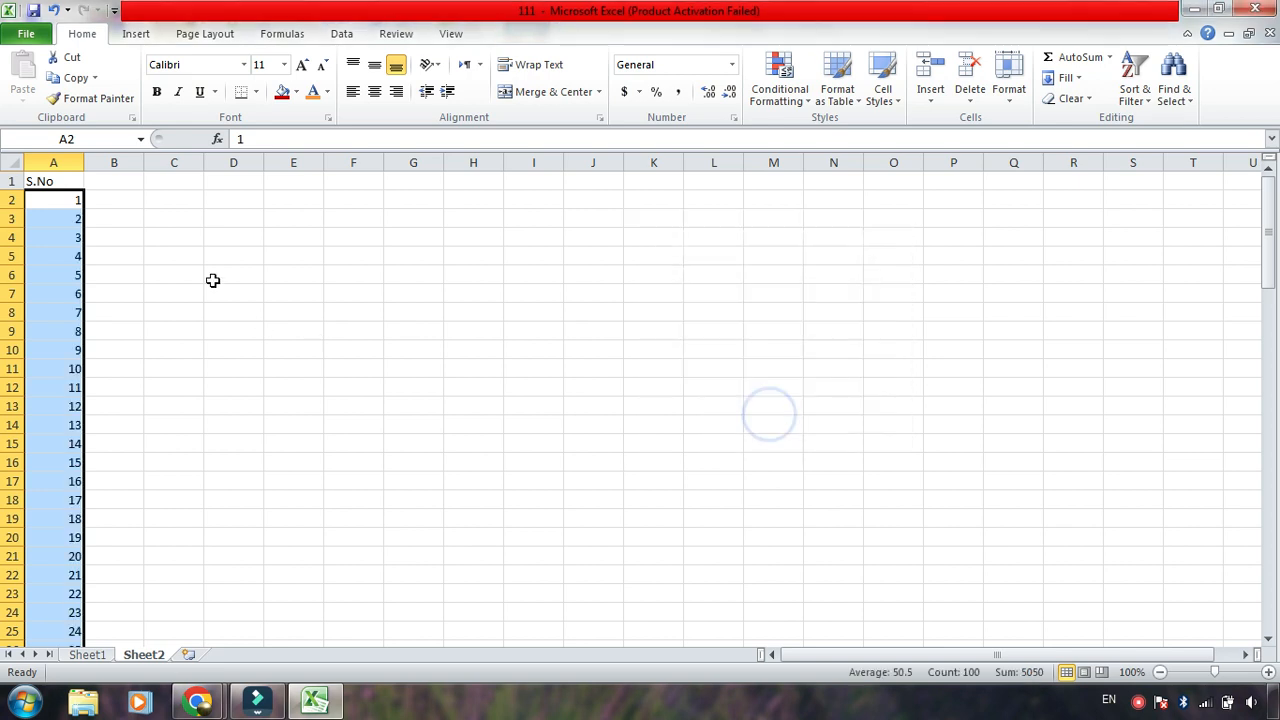
- Review the generated serial numbers through the end of column A and return to the method list on Sheet1
{"action": "left_click", "coordinate": [157, 272]}
{"action": "scroll", "coordinate": [80, 300], "scroll_direction": "down", "scroll_amount": 20}
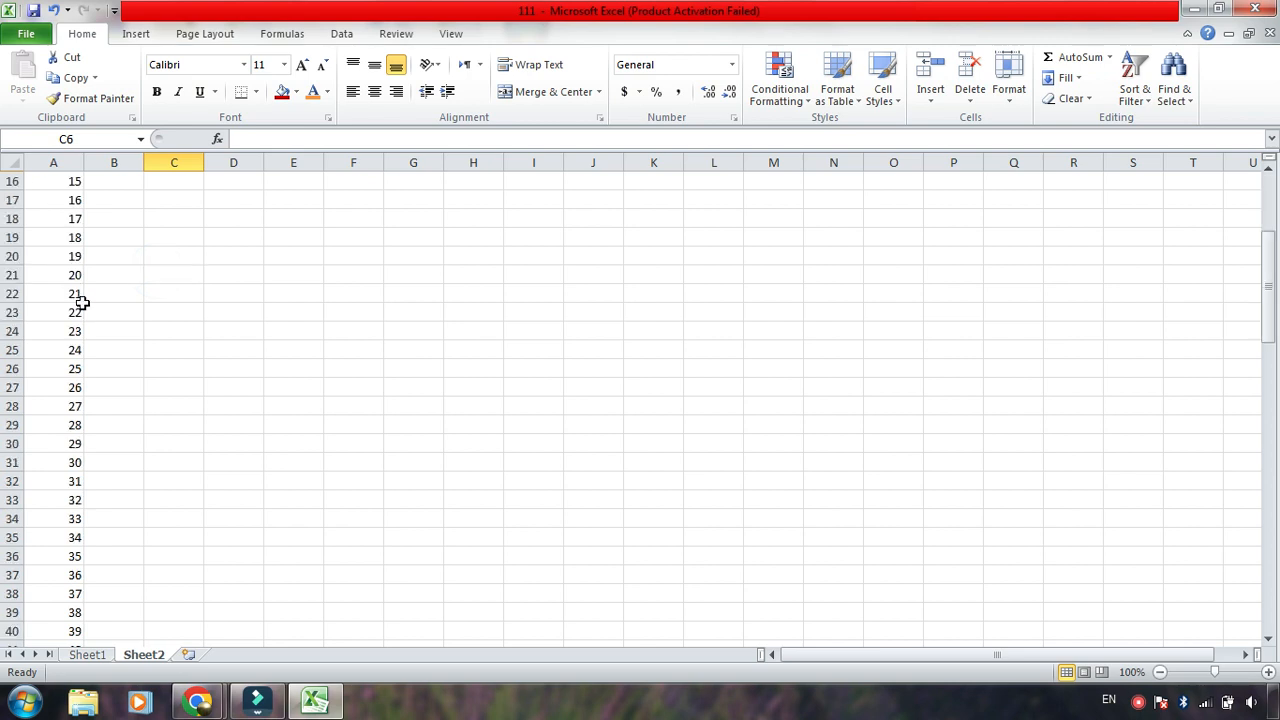
{"action": "scroll", "coordinate": [110, 441], "scroll_direction": "up", "scroll_amount": 13}
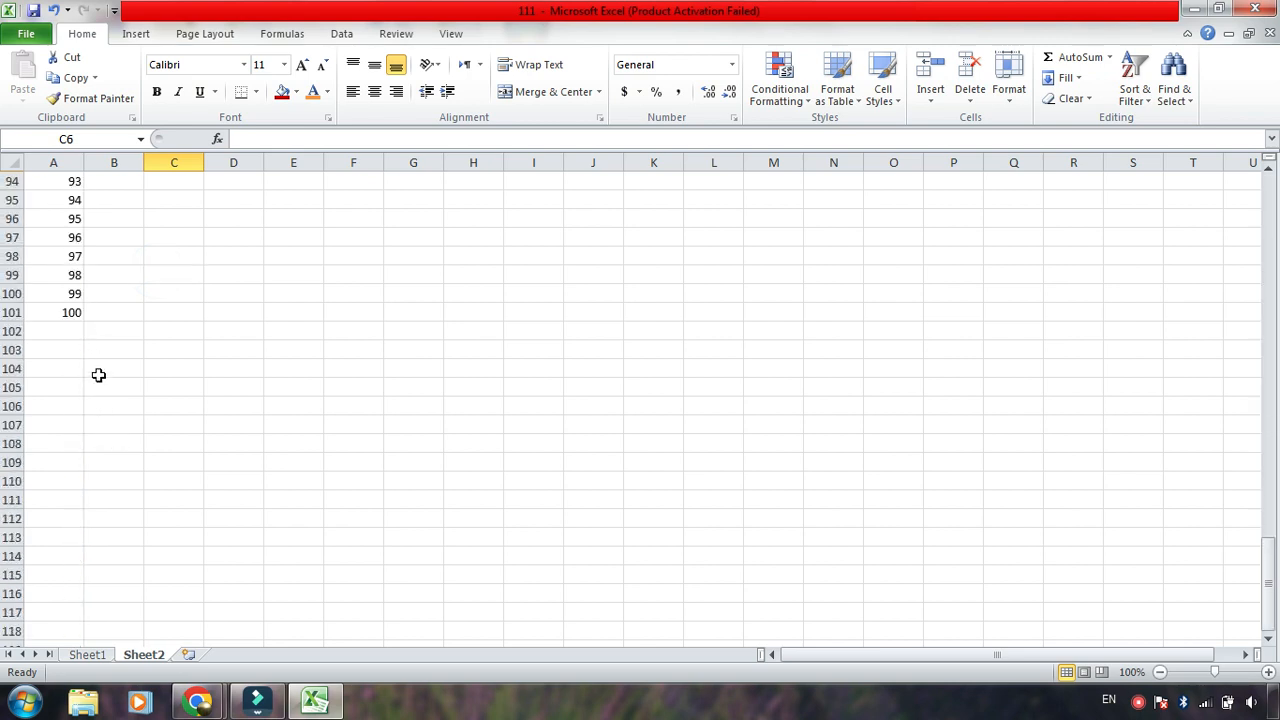
{"action": "scroll", "coordinate": [185, 350], "scroll_direction": "up", "scroll_amount": 12}
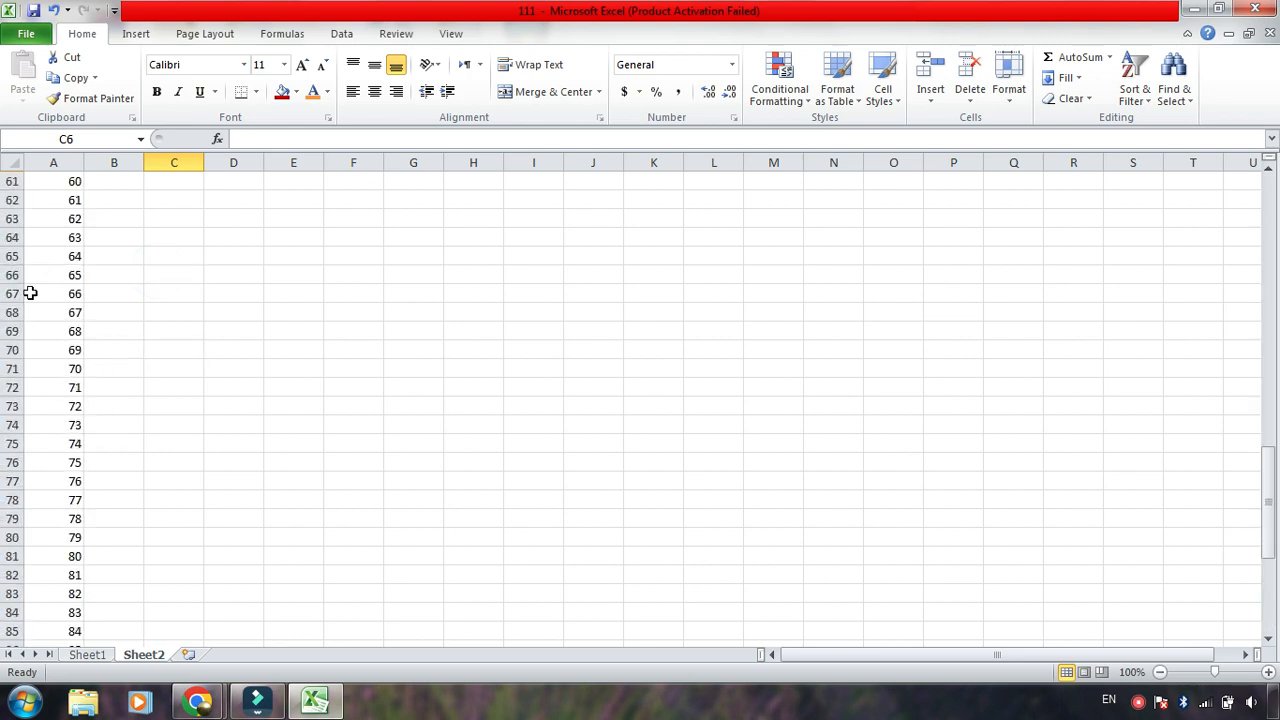
{"action": "scroll", "coordinate": [84, 332], "scroll_direction": "up", "scroll_amount": 11}
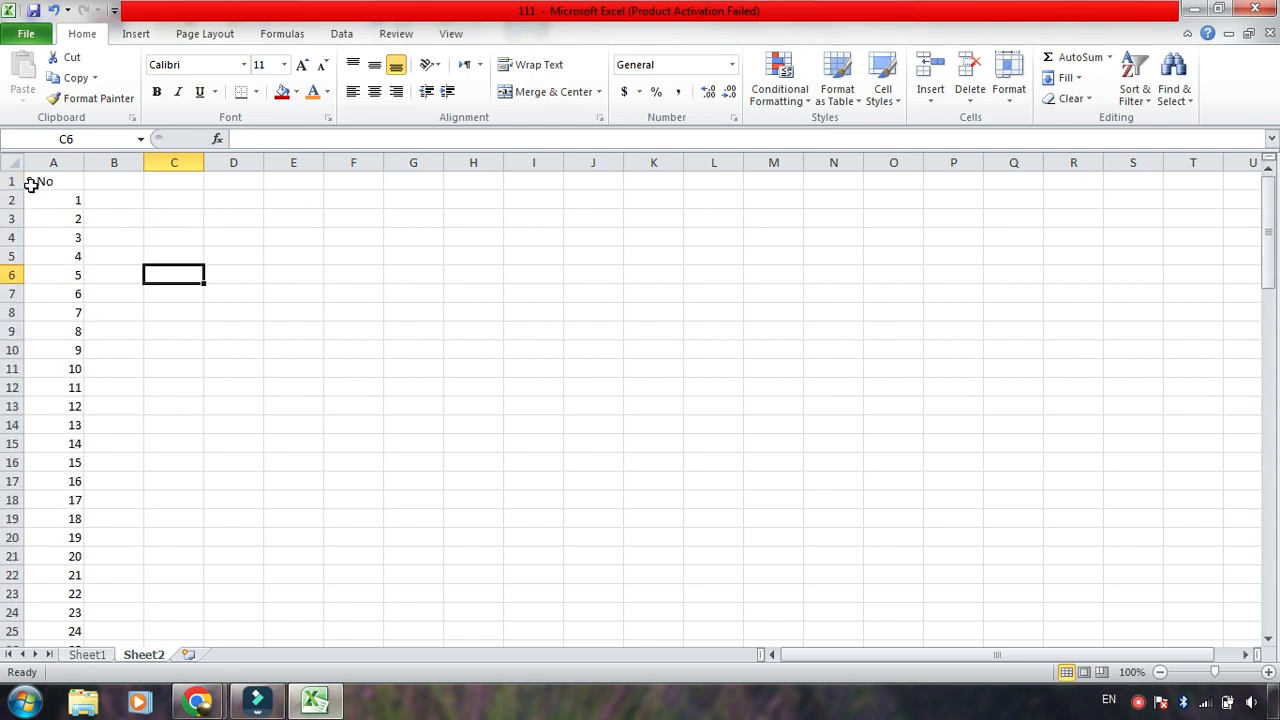
{"action": "left_click", "coordinate": [31, 183]}
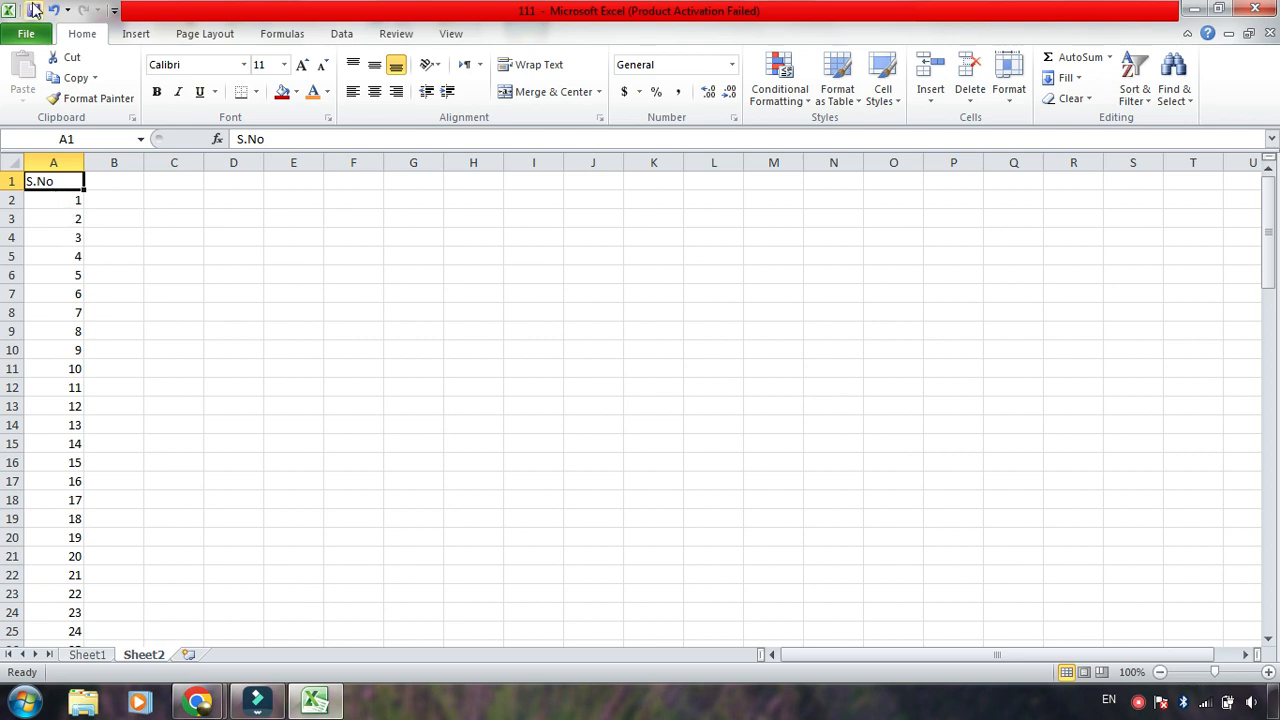
{"action": "left_click", "coordinate": [87, 655]}
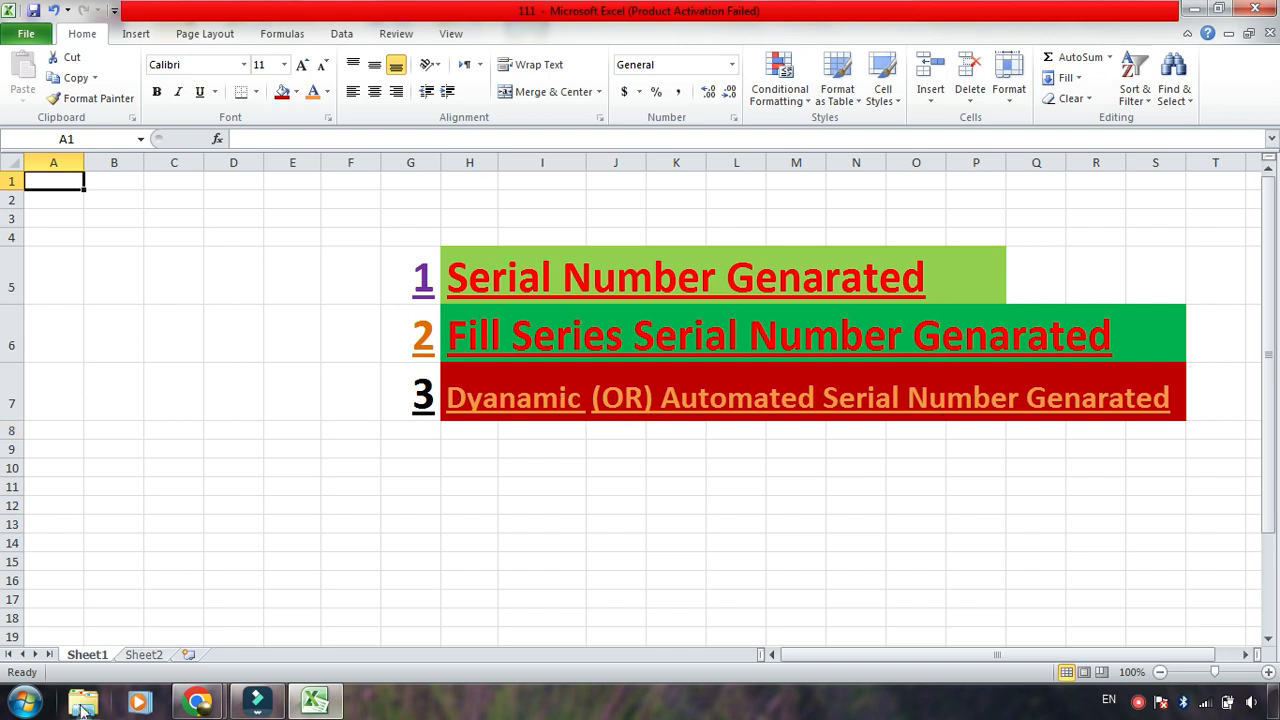
- Clear the serial numbers below the S.No header in column A of Sheet2
{"action": "left_click", "coordinate": [150, 657]}
{"action": "left_click_drag", "start_coordinate": [49, 200], "coordinate": [70, 611]}
{"action": "key", "text": "Delete"}
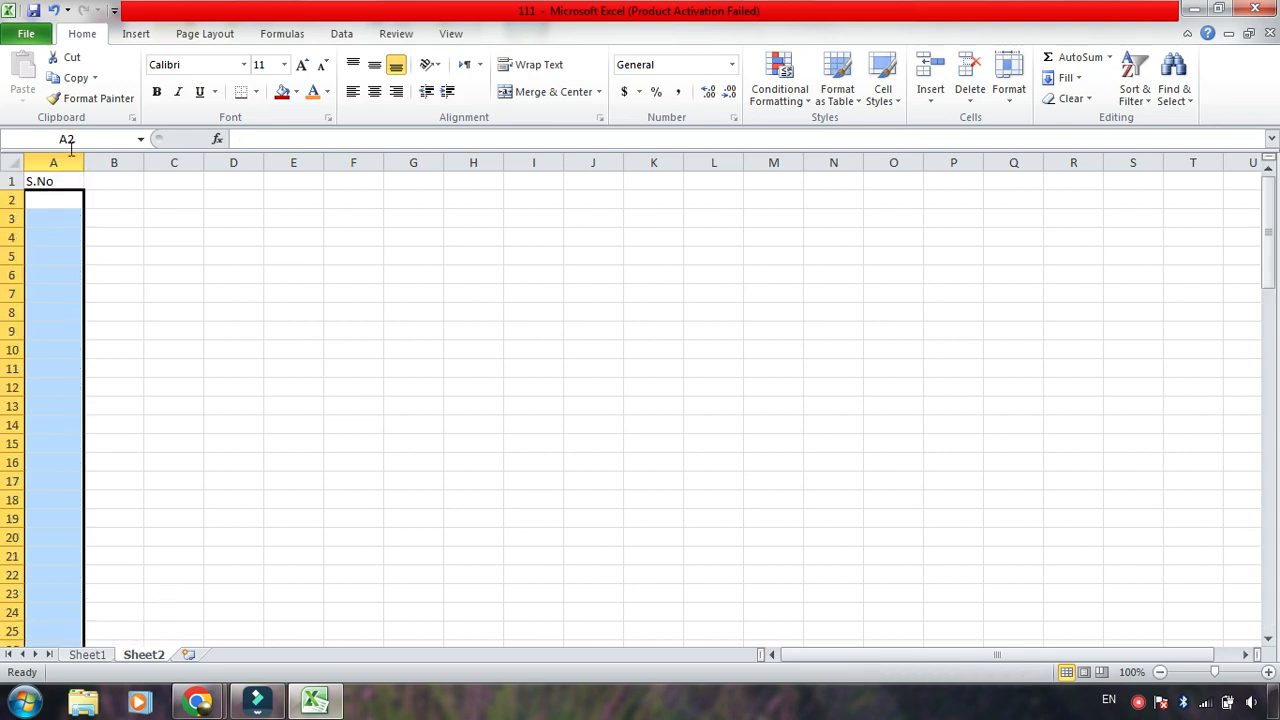
- Add the headers Name in B1 and Roll No in C1
{"action": "left_click", "coordinate": [115, 181]}
{"action": "type", "text": "Namw"}
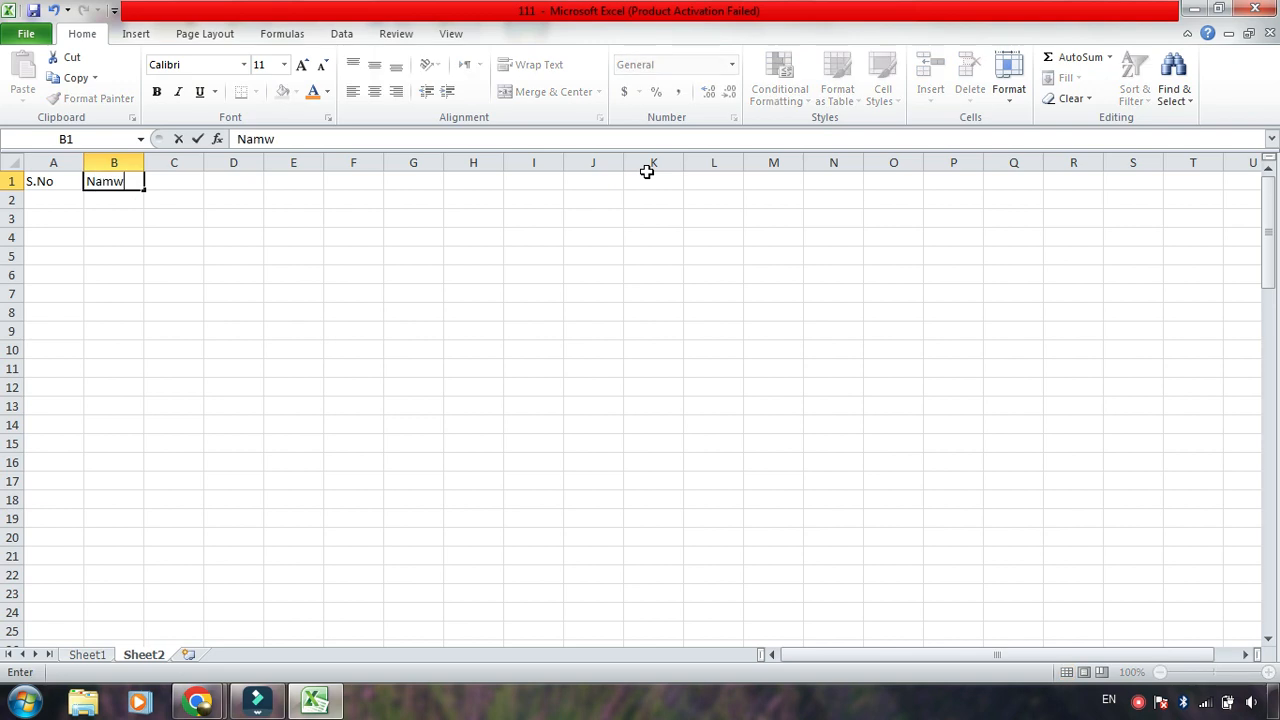
{"action": "key", "text": "BackSpace"}
{"action": "type", "text": "e"}
{"action": "key", "text": "Tab"}
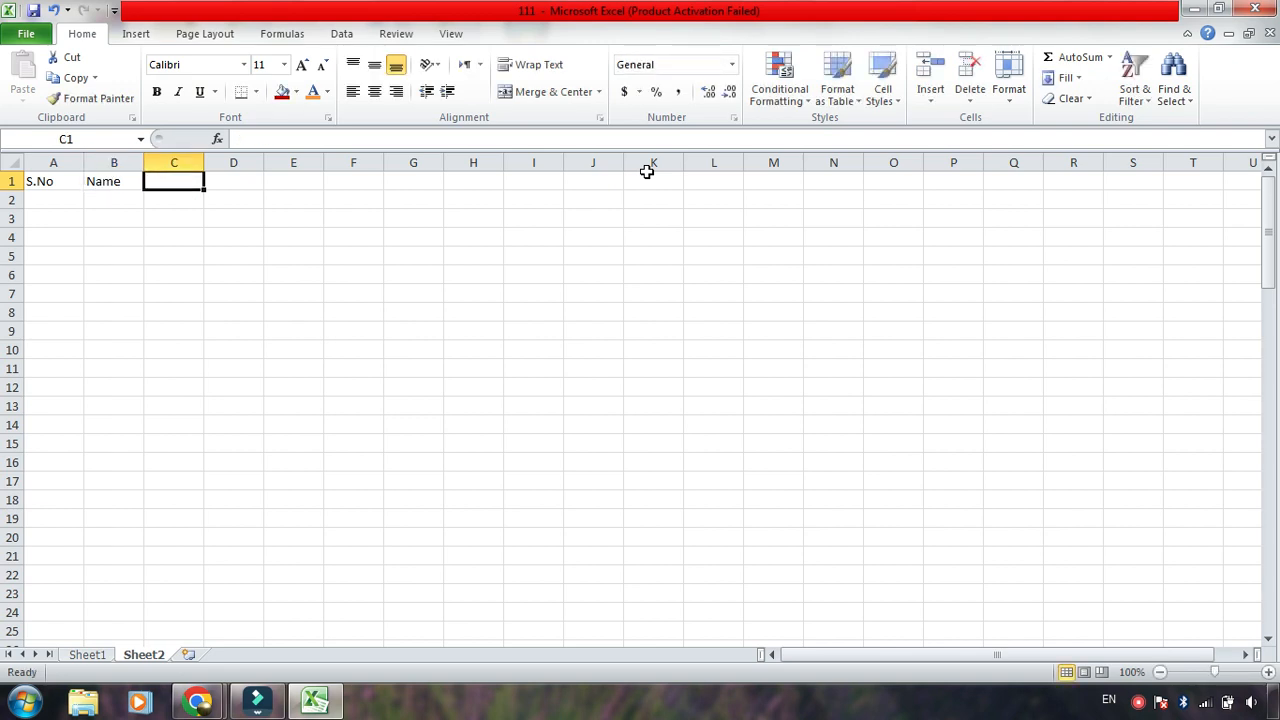
{"action": "type", "text": "Roll No"}
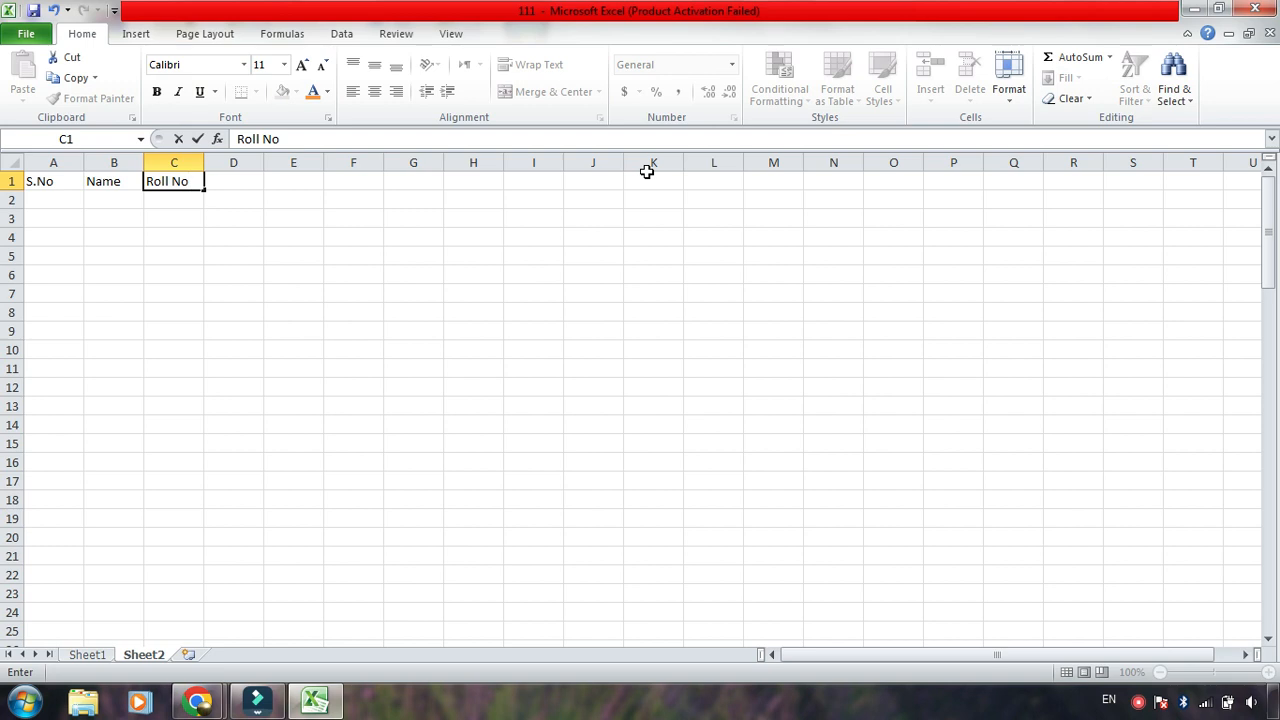
{"action": "key", "text": "Tab"}
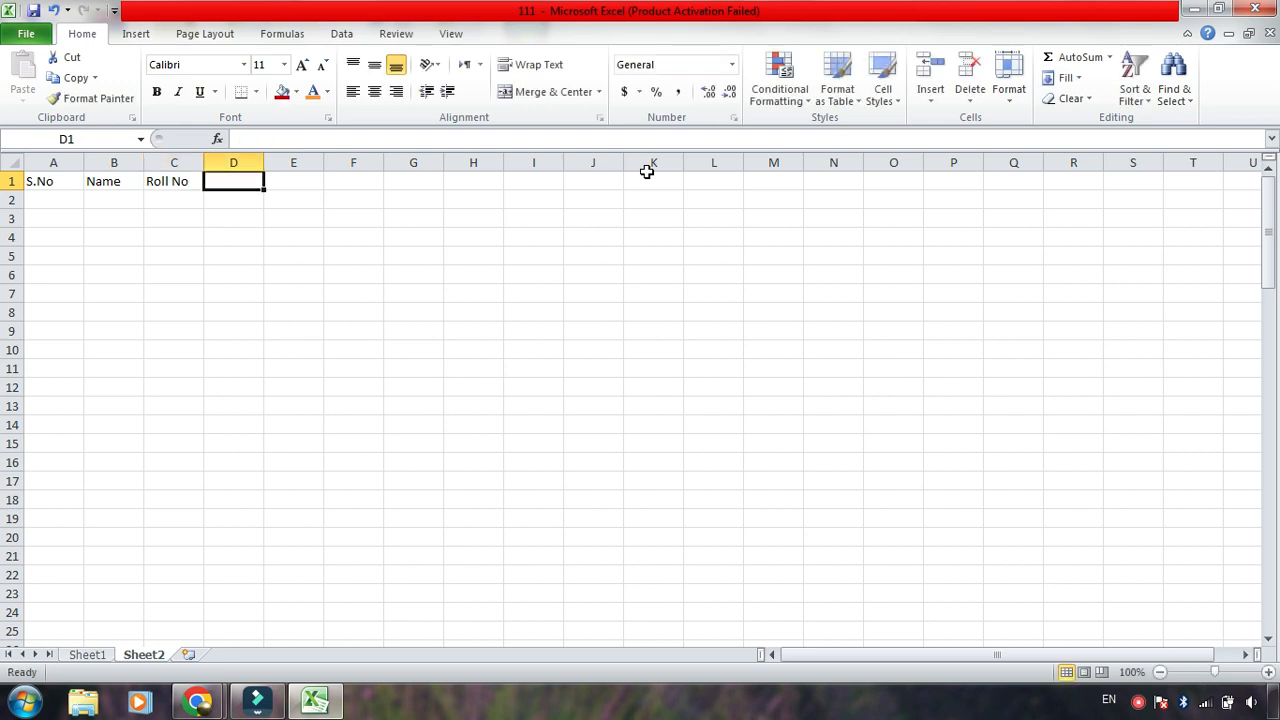
- Add the subject headers Tamil in D1 and English in E1
{"action": "type", "text": "Ma"}
{"action": "key", "text": "BackSpace"}
{"action": "key", "text": "BackSpace"}
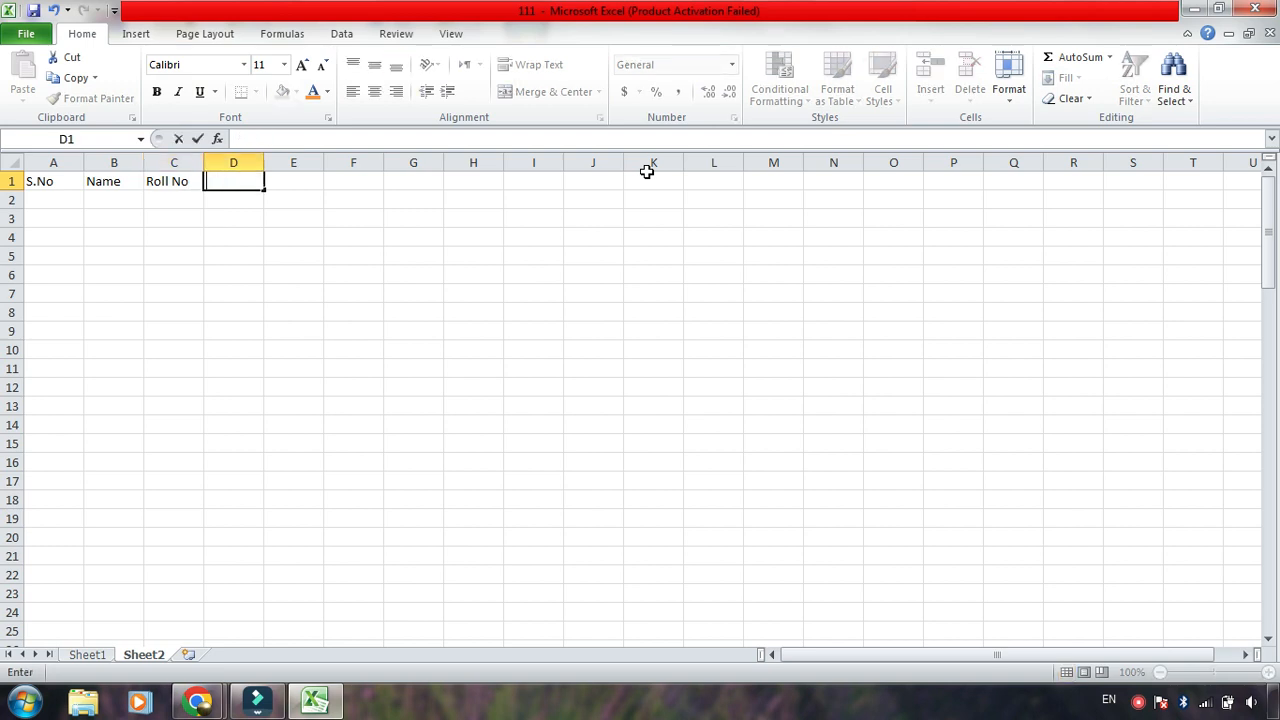
{"action": "type", "text": "Tamil"}
{"action": "key", "text": "Tab"}
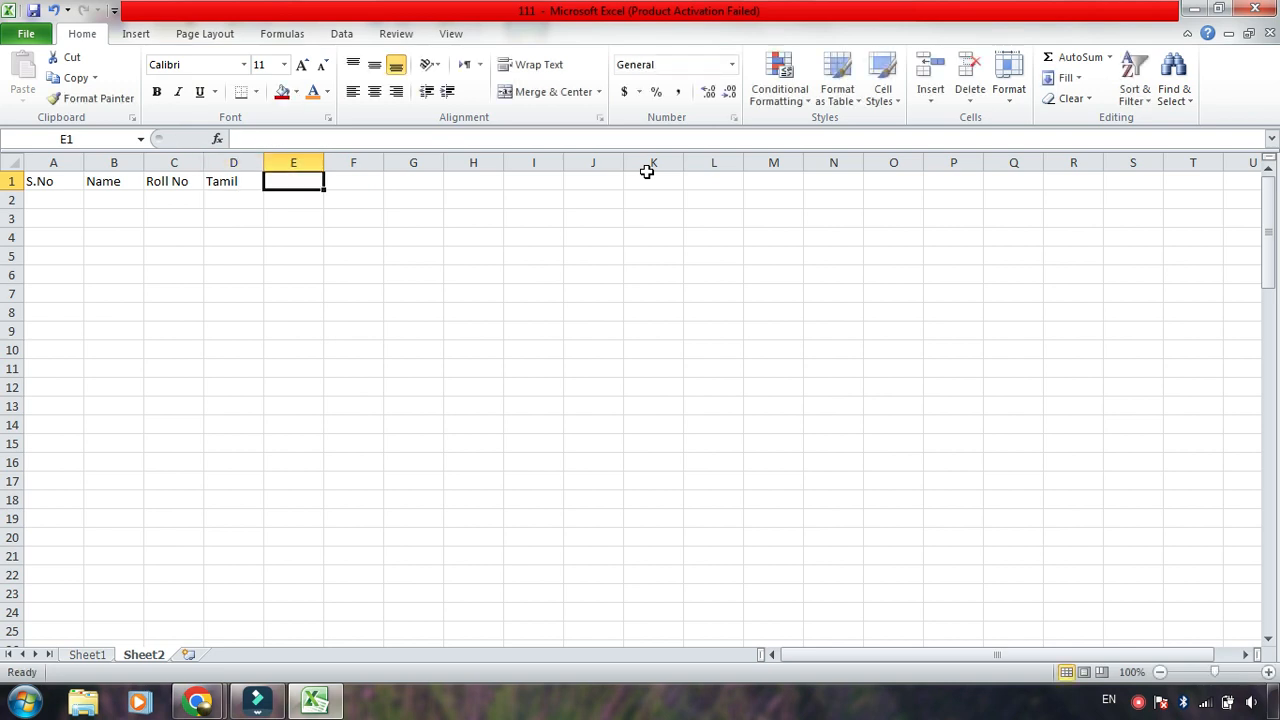
{"action": "type", "text": "Engli"}
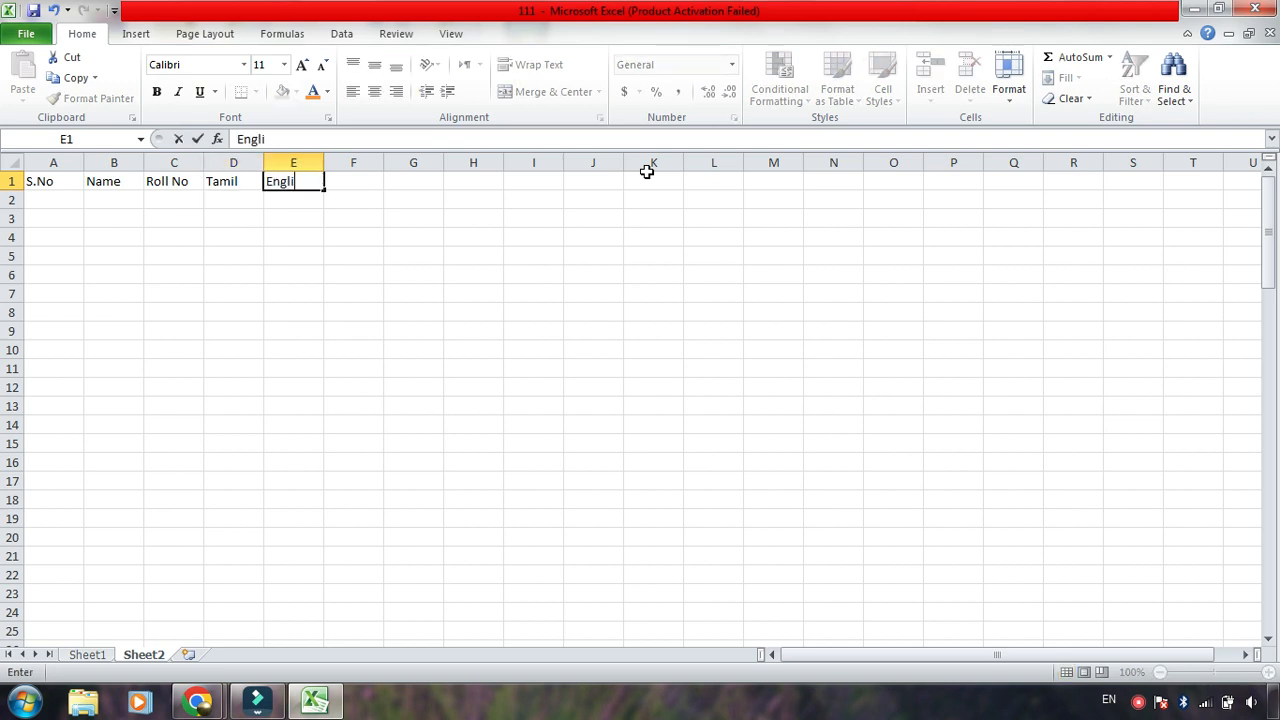
{"action": "type", "text": "sh"}
{"action": "key", "text": "Tab"}
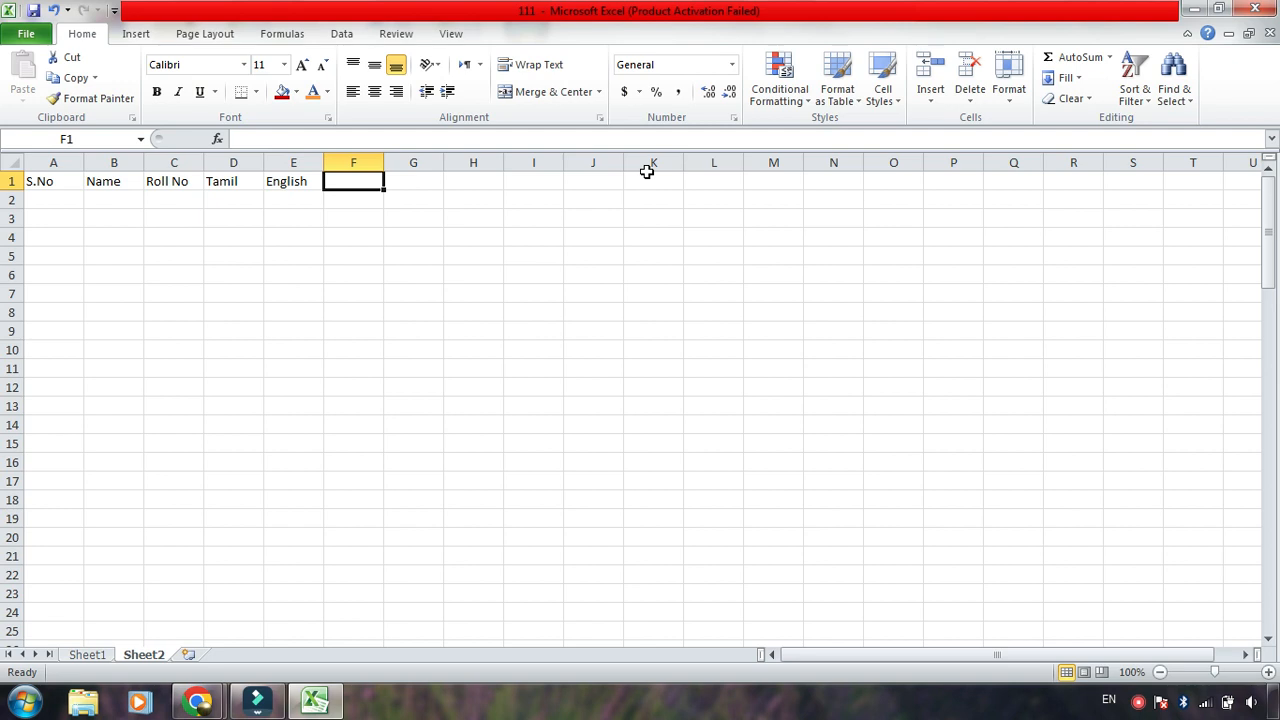
- Add the subject headers Maths, Science and S.Science in cells F1 to H1
{"action": "type", "text": "MAths"}
{"action": "key", "text": "BackSpace"}
{"action": "key", "text": "BackSpace"}
{"action": "key", "text": "BackSpace"}
{"action": "key", "text": "BackSpace"}
{"action": "type", "text": "atha"}
{"action": "key", "text": "BackSpace"}
{"action": "type", "text": "s"}
{"action": "key", "text": "Tab"}
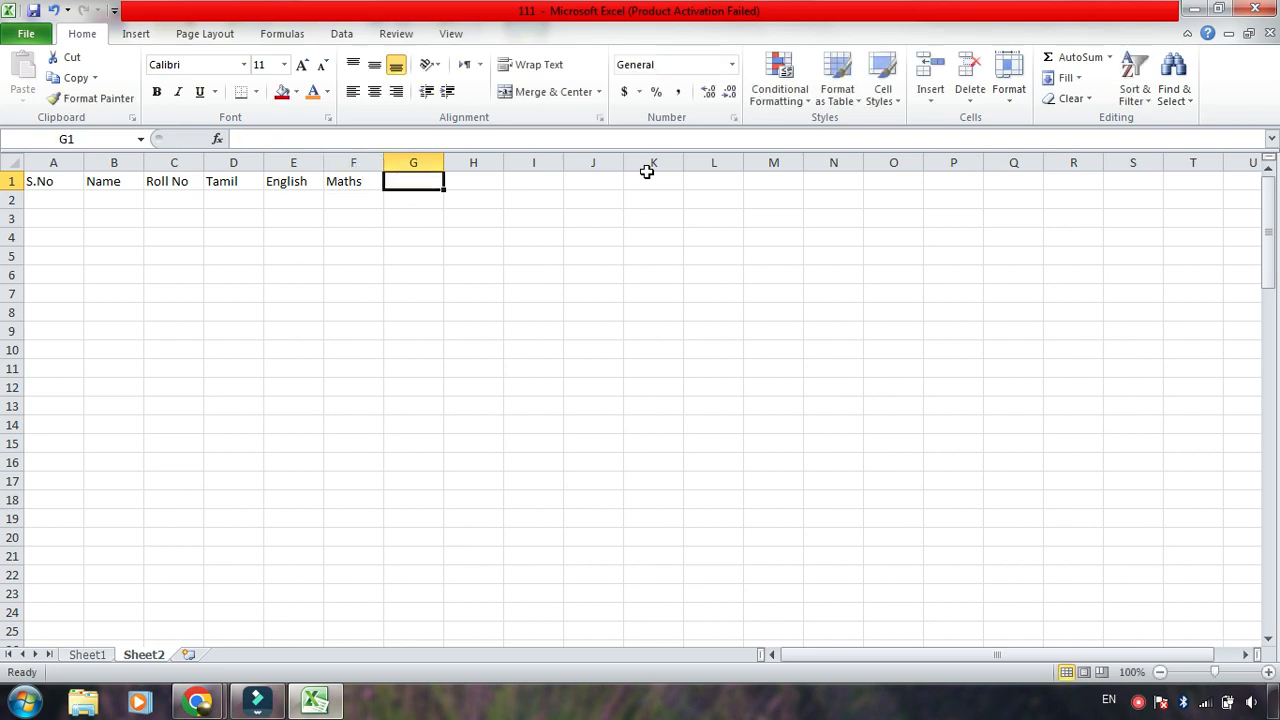
{"action": "type", "text": "Science"}
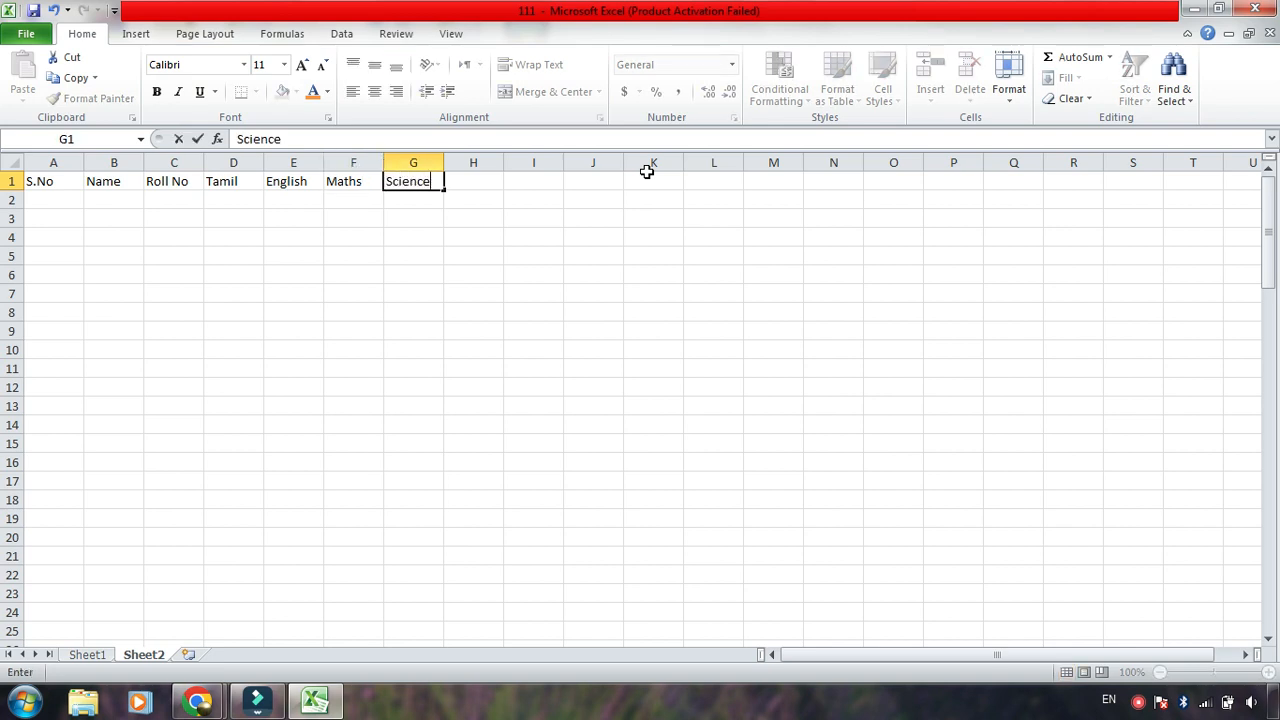
{"action": "key", "text": "Tab"}
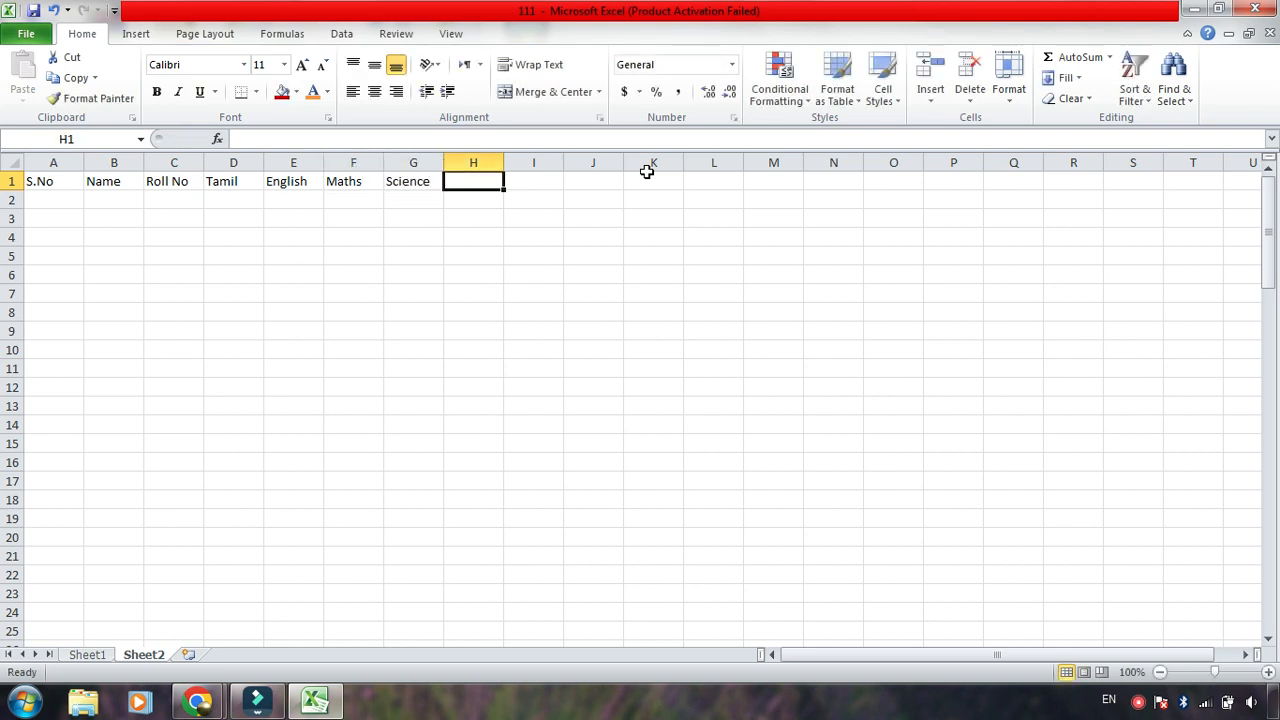
{"action": "type", "text": "S,"}
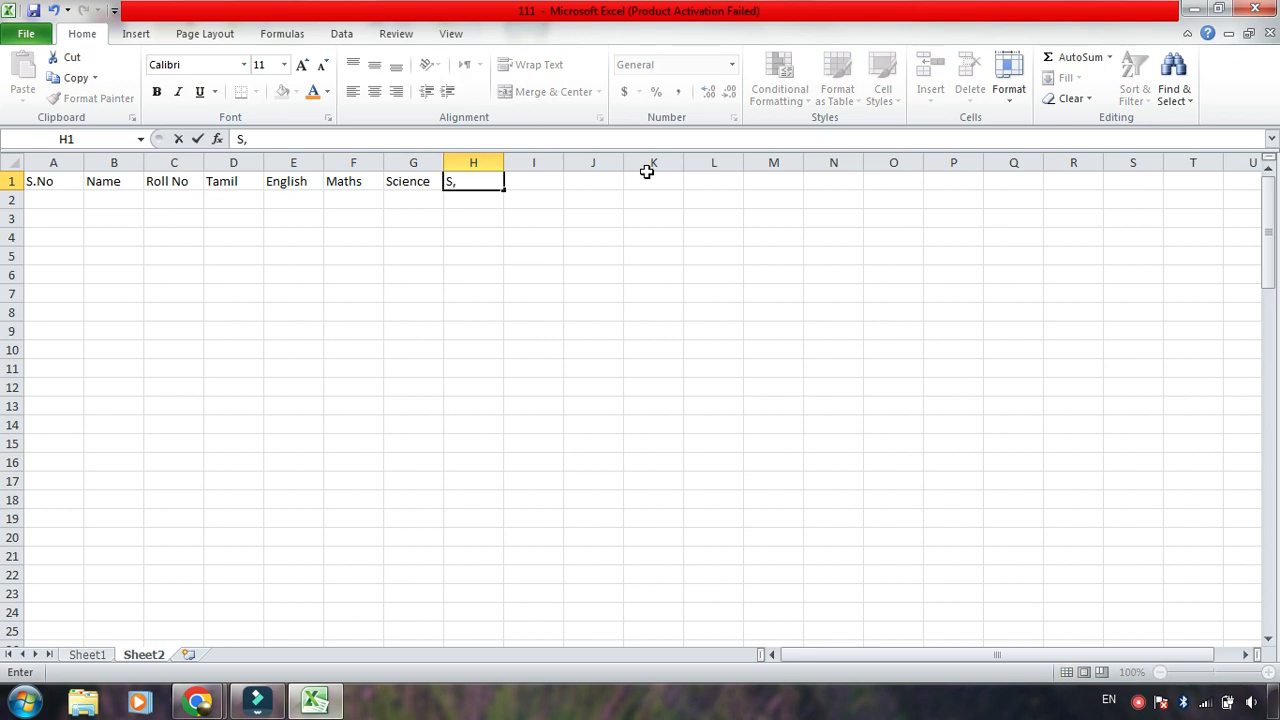
{"action": "key", "text": "BackSpace"}
{"action": "type", "text": ".Science"}
{"action": "key", "text": "Return"}
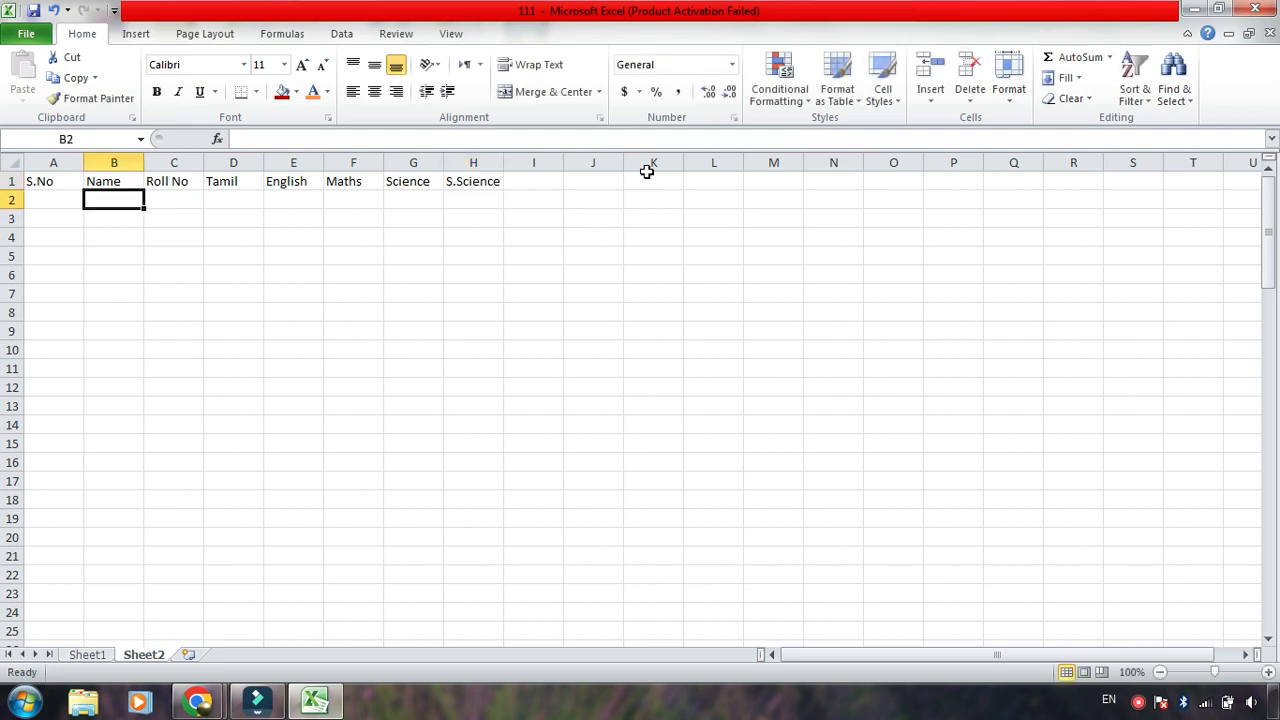
- Enter the first student's name in B2 and roll number 101 in C2
{"action": "left_click", "coordinate": [59, 200]}
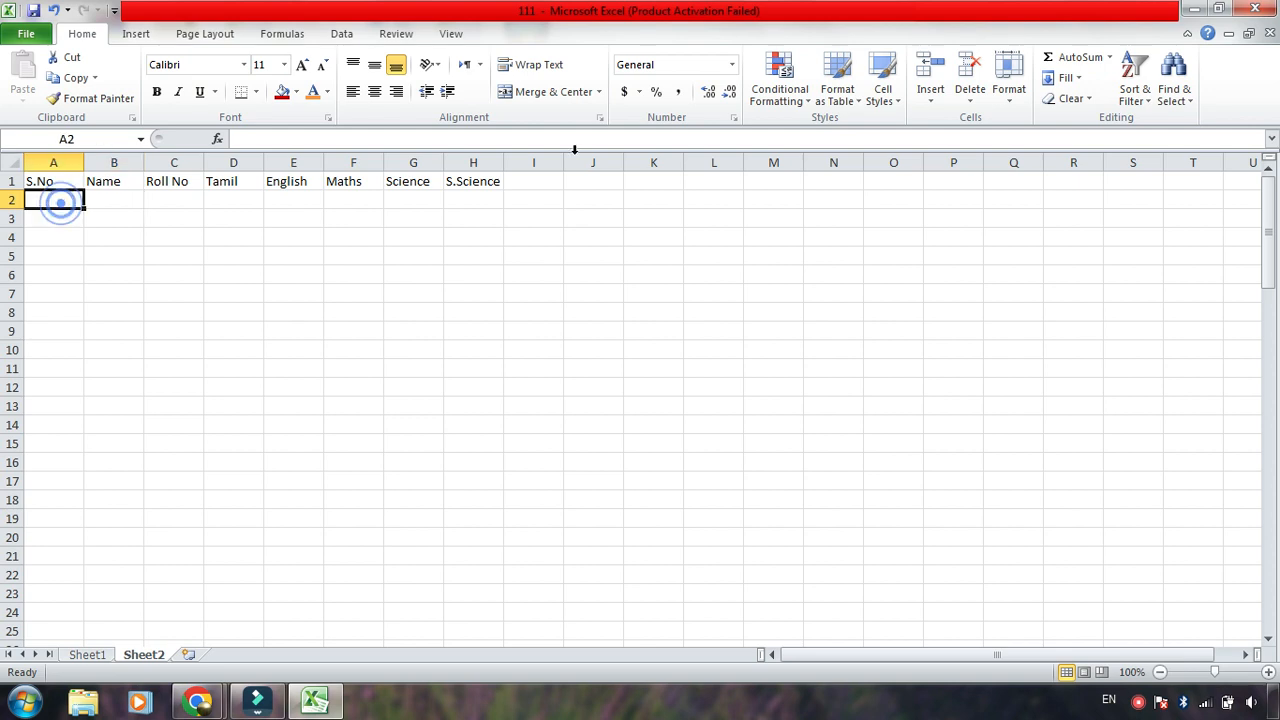
{"action": "left_click", "coordinate": [127, 200]}
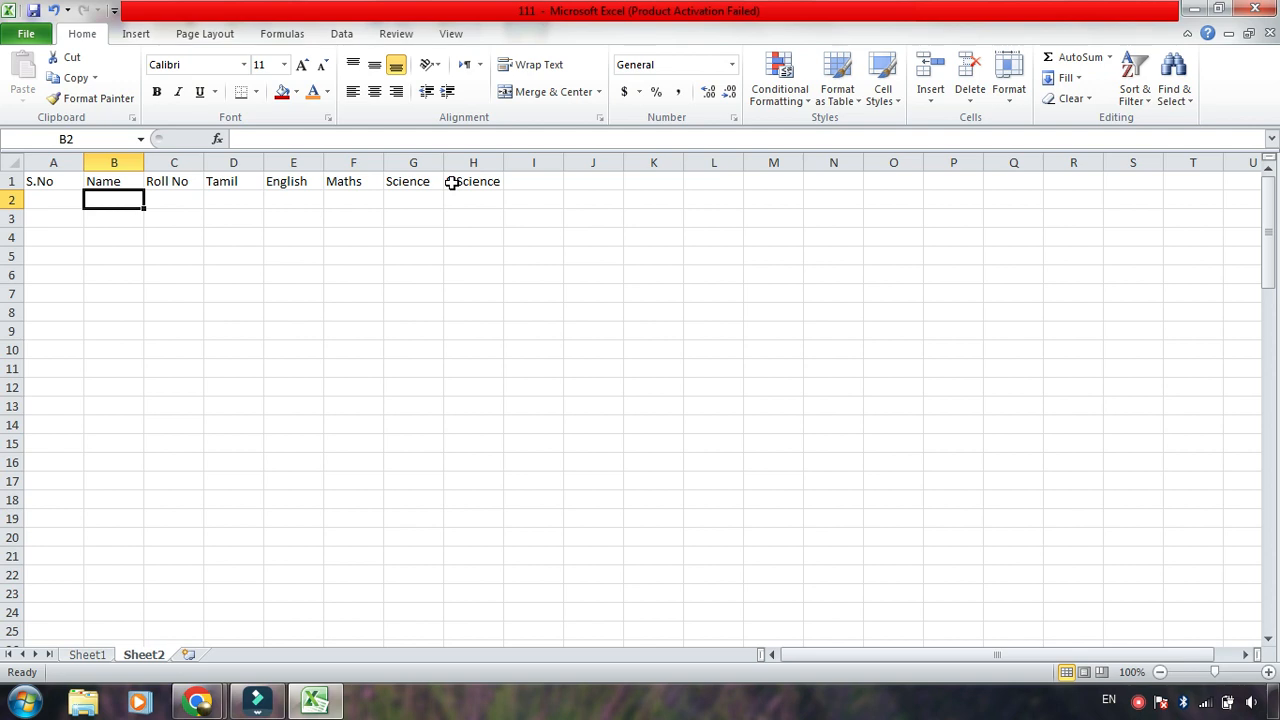
{"action": "type", "text": "Riyas"}
{"action": "key", "text": "Tab"}
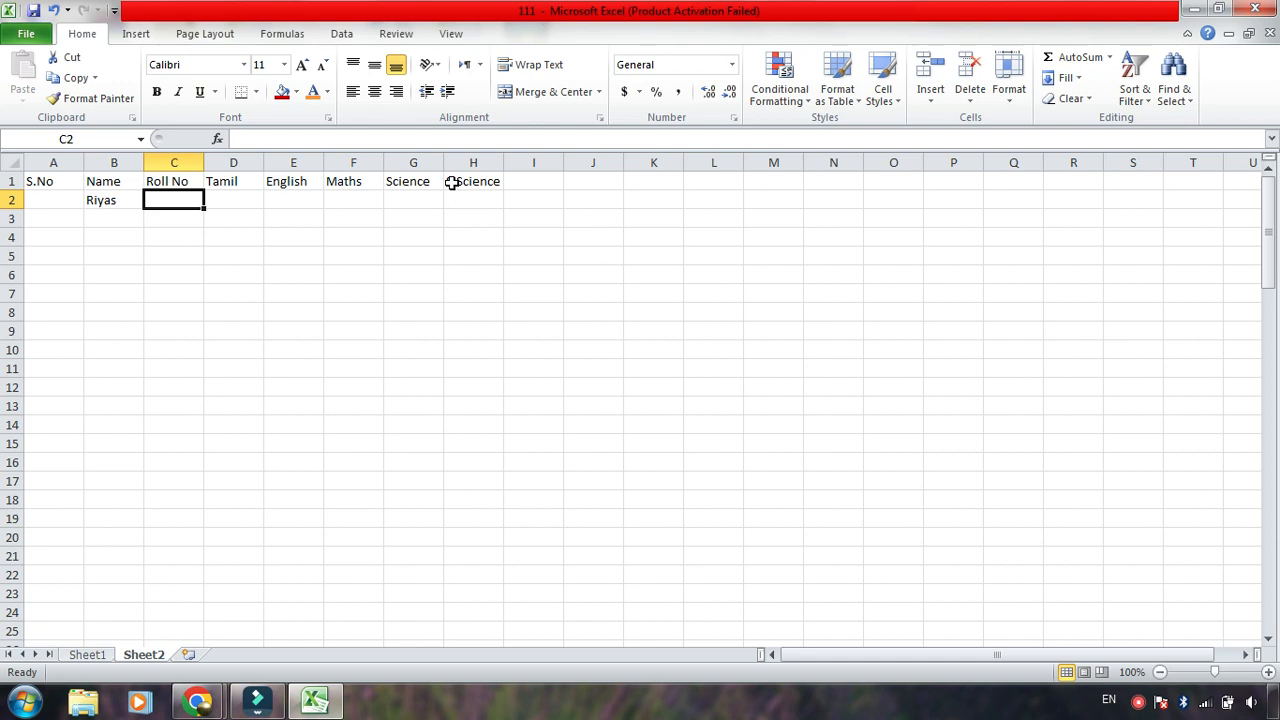
{"action": "left_click", "coordinate": [189, 201]}
{"action": "type", "text": "101"}
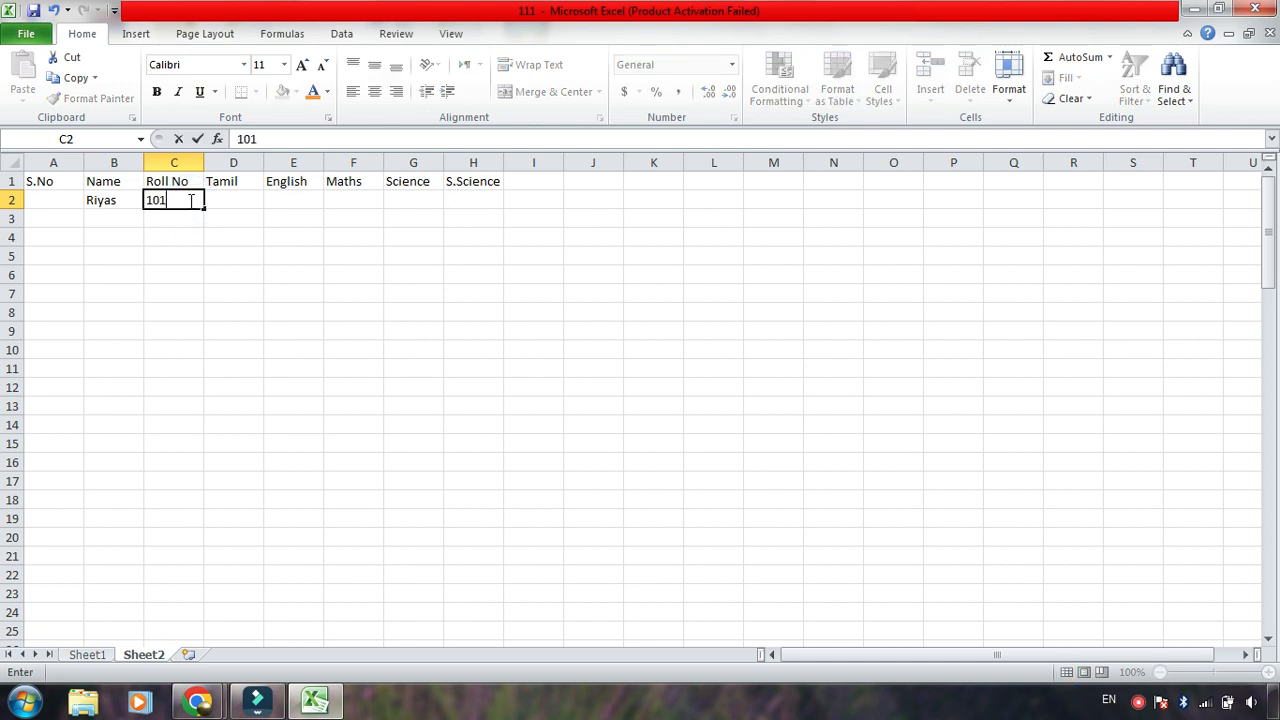
{"action": "key", "text": "Tab"}
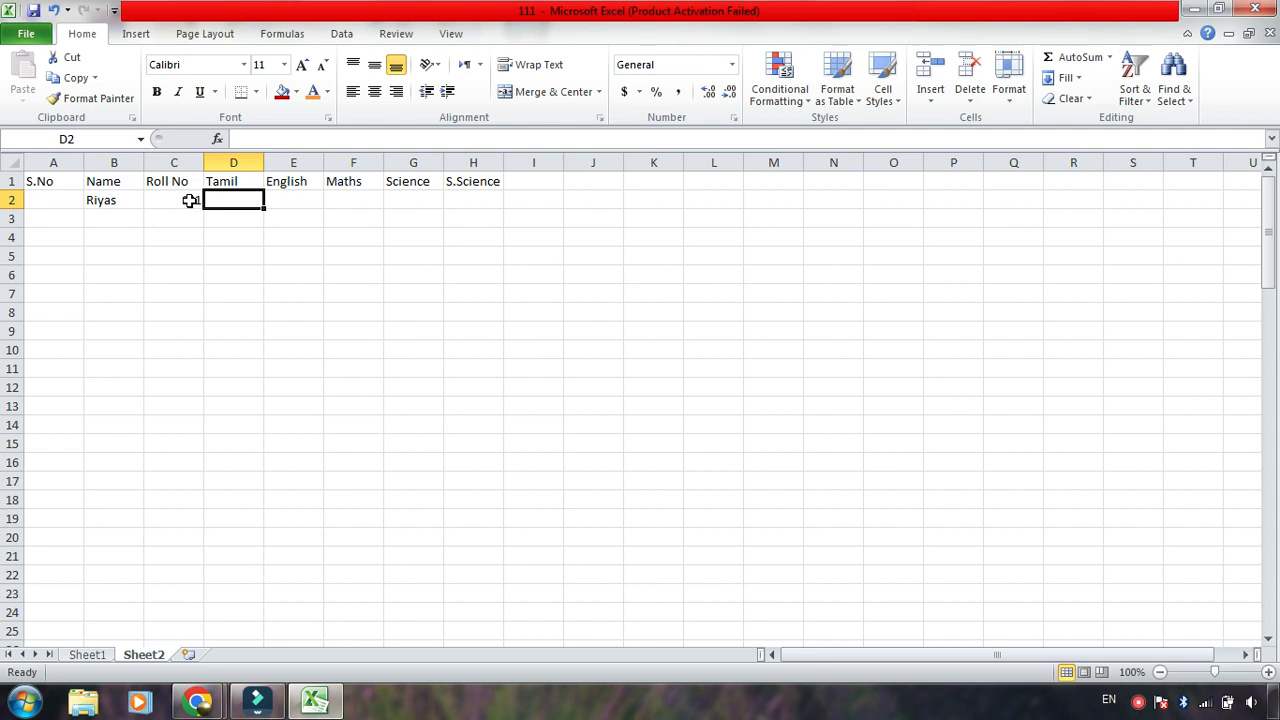
- Enter the first student's marks in D2:H2: Tamil 100, English 87, Maths 45, Science 72 and S.Science 65
{"action": "type", "text": "100"}
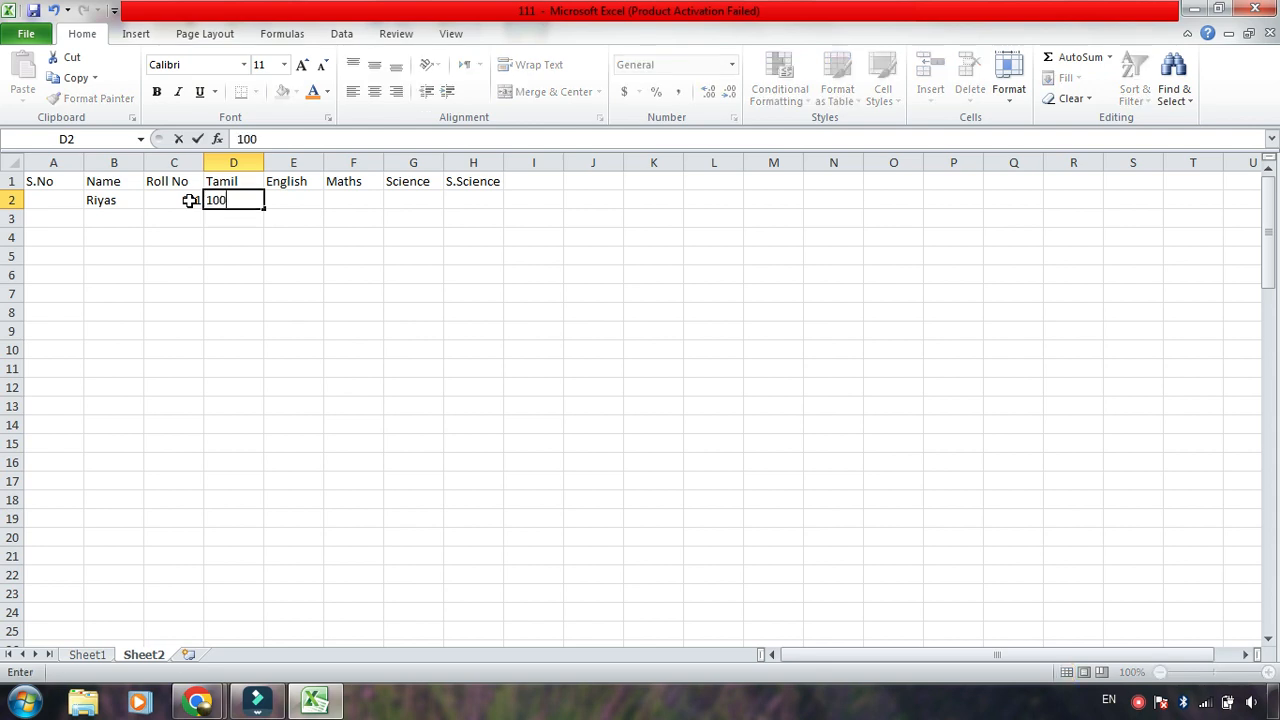
{"action": "key", "text": "Tab"}
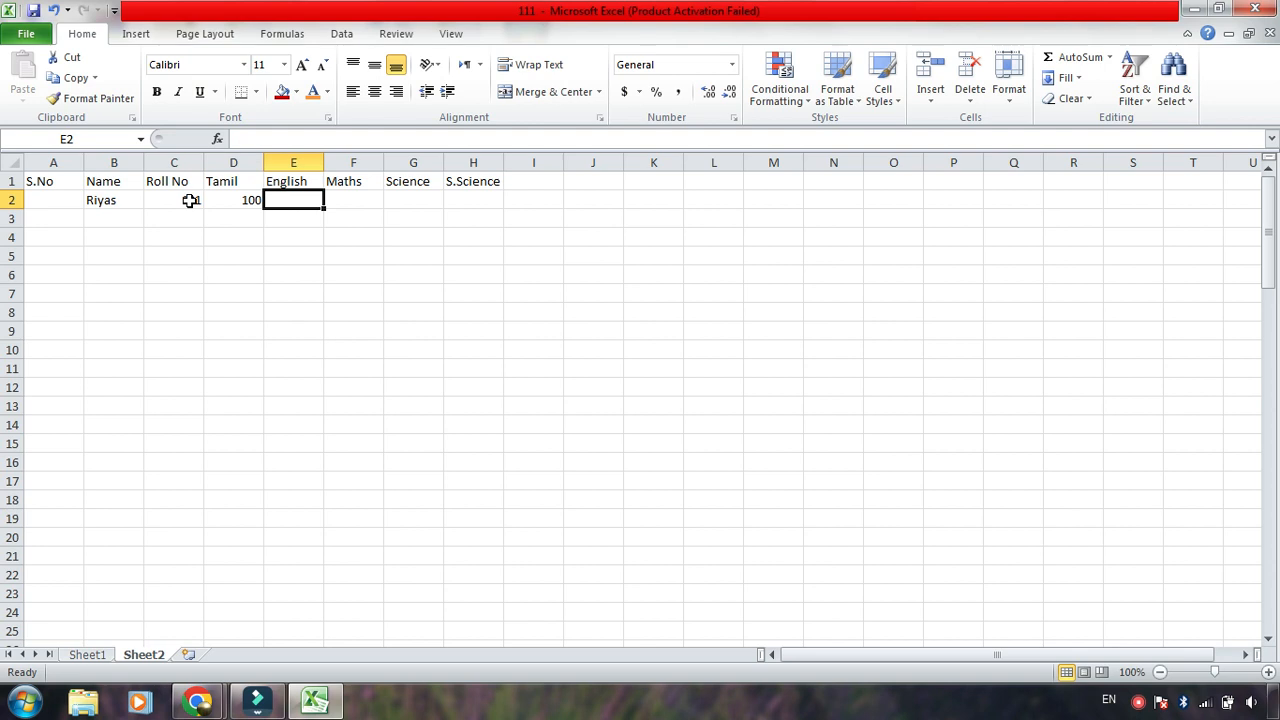
{"action": "type", "text": "87"}
{"action": "key", "text": "Tab"}
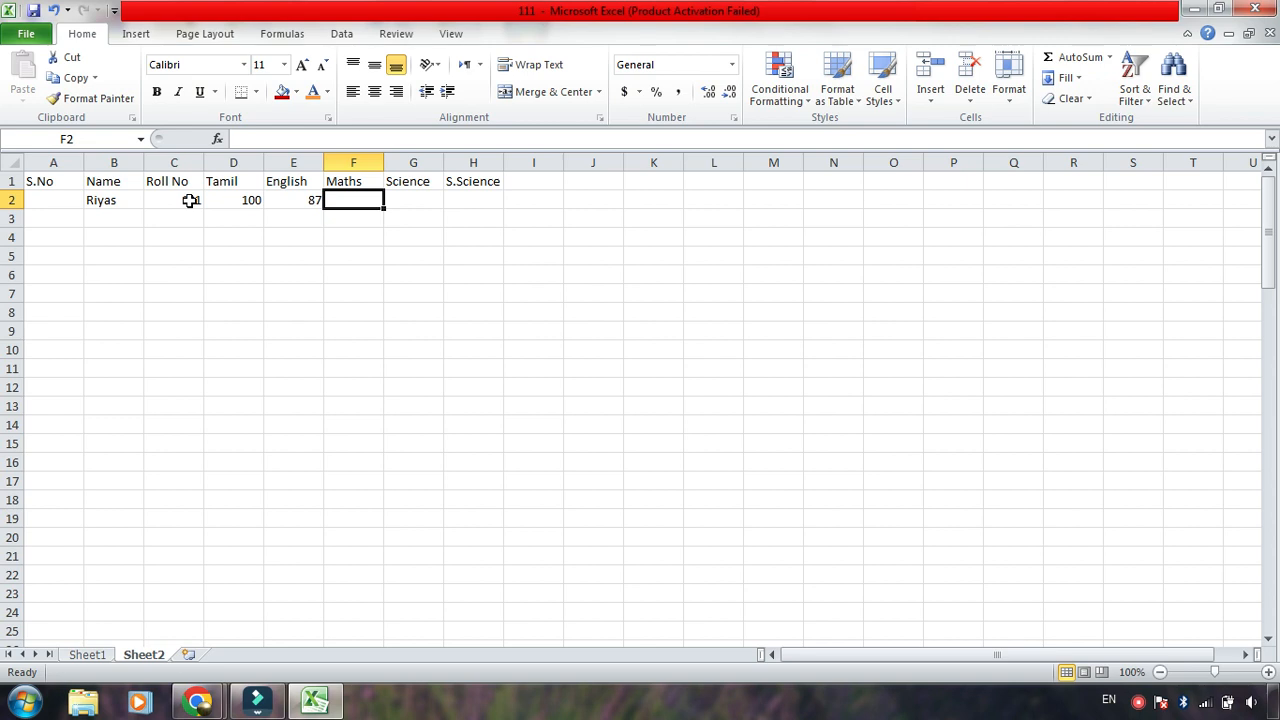
{"action": "type", "text": "45"}
{"action": "key", "text": "Tab"}
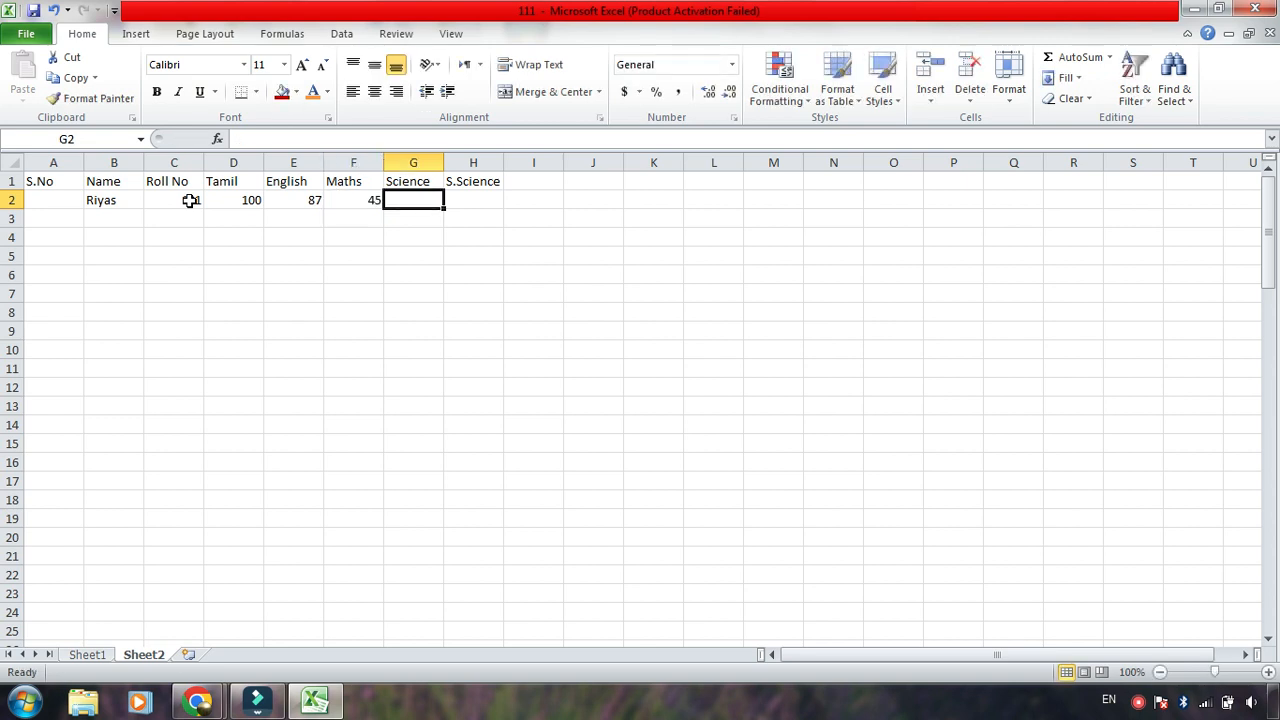
{"action": "type", "text": "72"}
{"action": "key", "text": "Tab"}
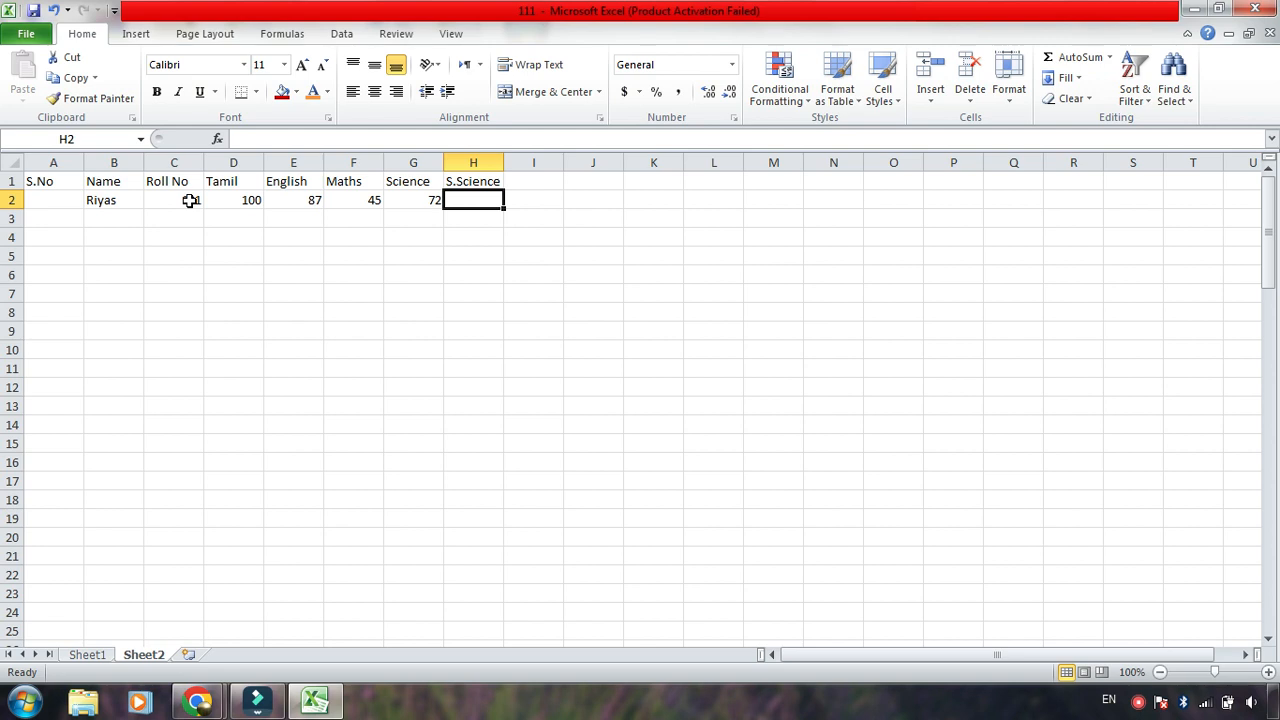
{"action": "type", "text": "65"}
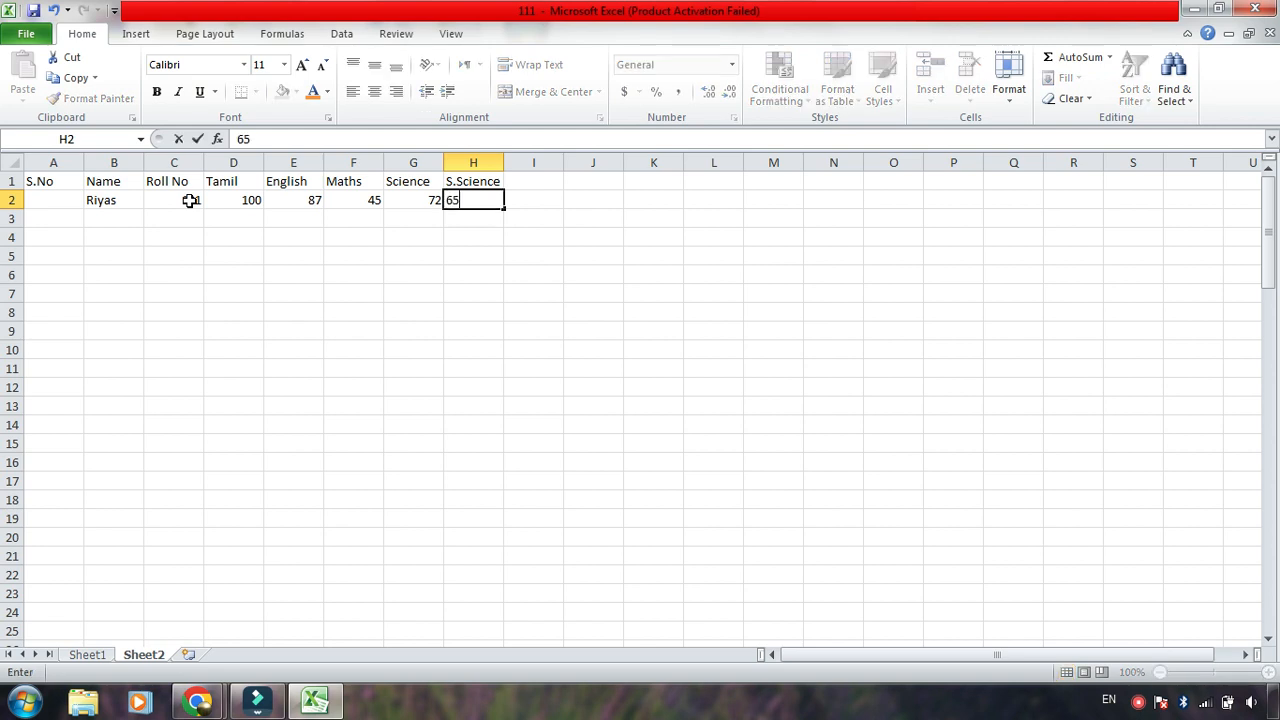
{"action": "key", "text": "Return"}
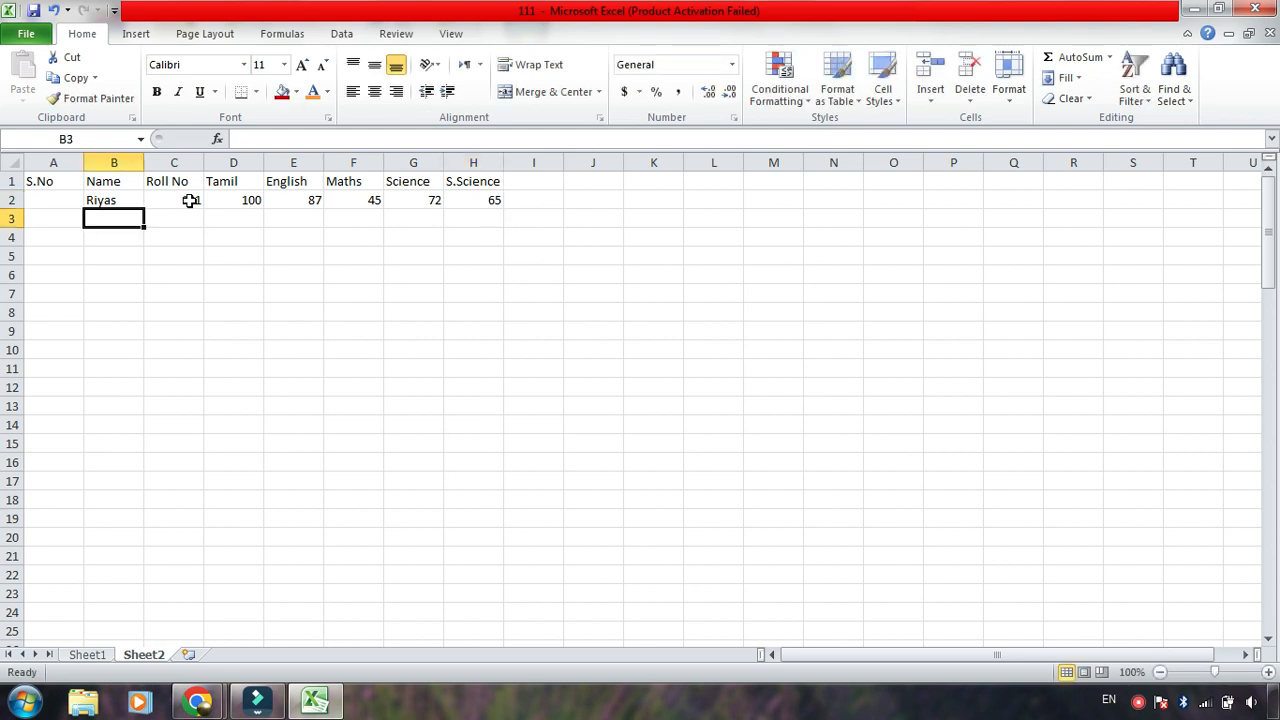
- Enter the second student's name in B3 and roll number 102 in C3, dismissing the Windows color scheme prompt
{"action": "type", "text": "Navani"}
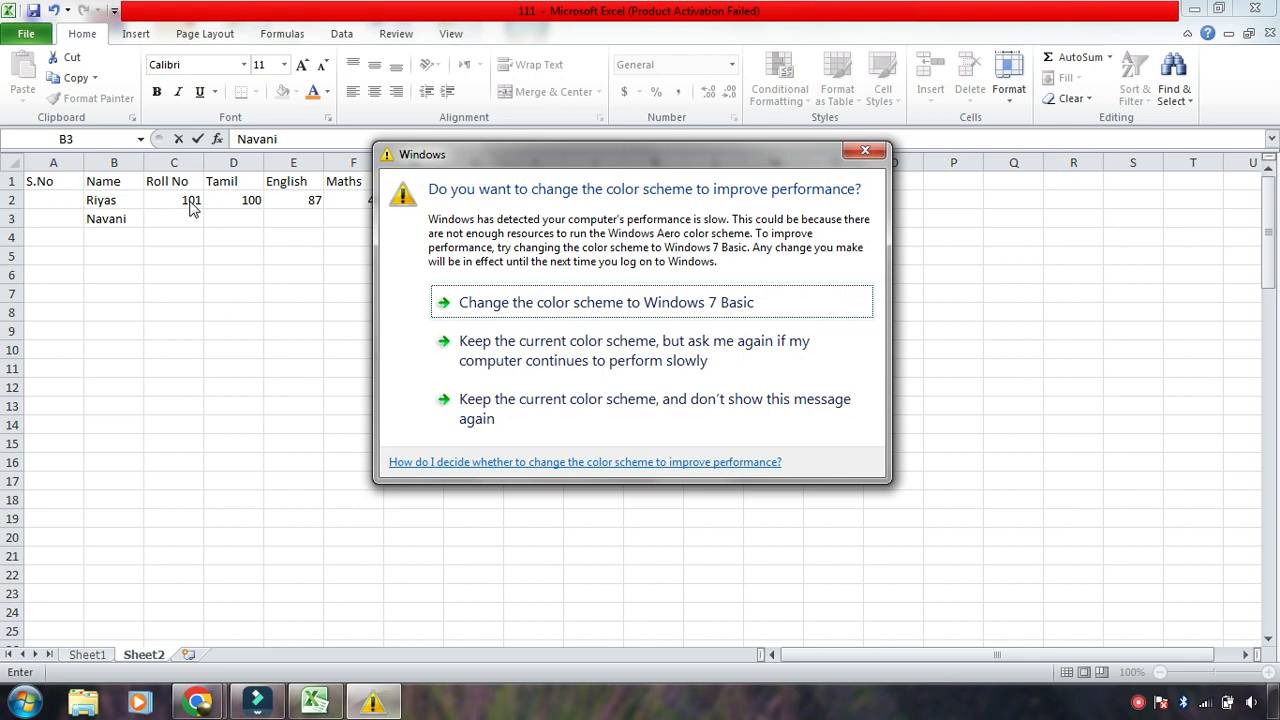
{"action": "left_click", "coordinate": [862, 156]}
{"action": "key", "text": "Tab"}
{"action": "type", "text": "101"}
{"action": "key", "text": "BackSpace"}
{"action": "type", "text": "2"}
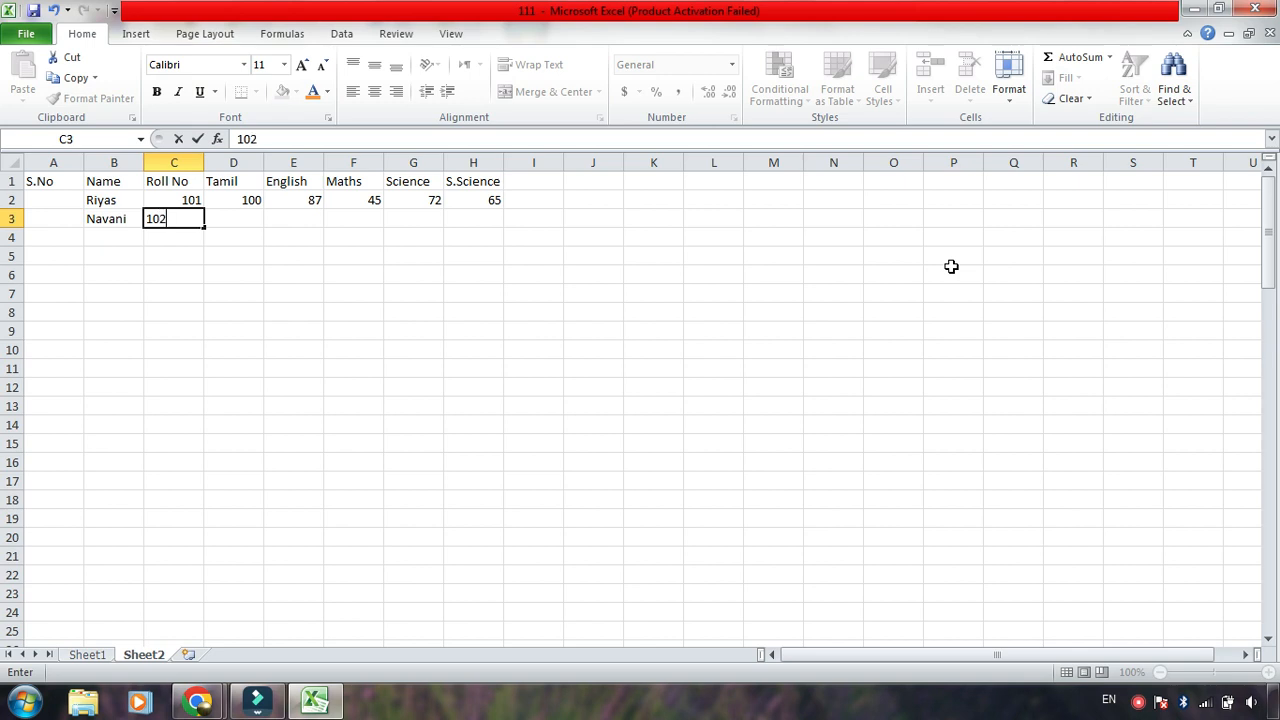
{"action": "key", "text": "Tab"}
- Enter the second student's marks in D3:H3: Tamil 100, English 52, Maths 78, Science 73 and S.Science 66
{"action": "type", "text": "100"}
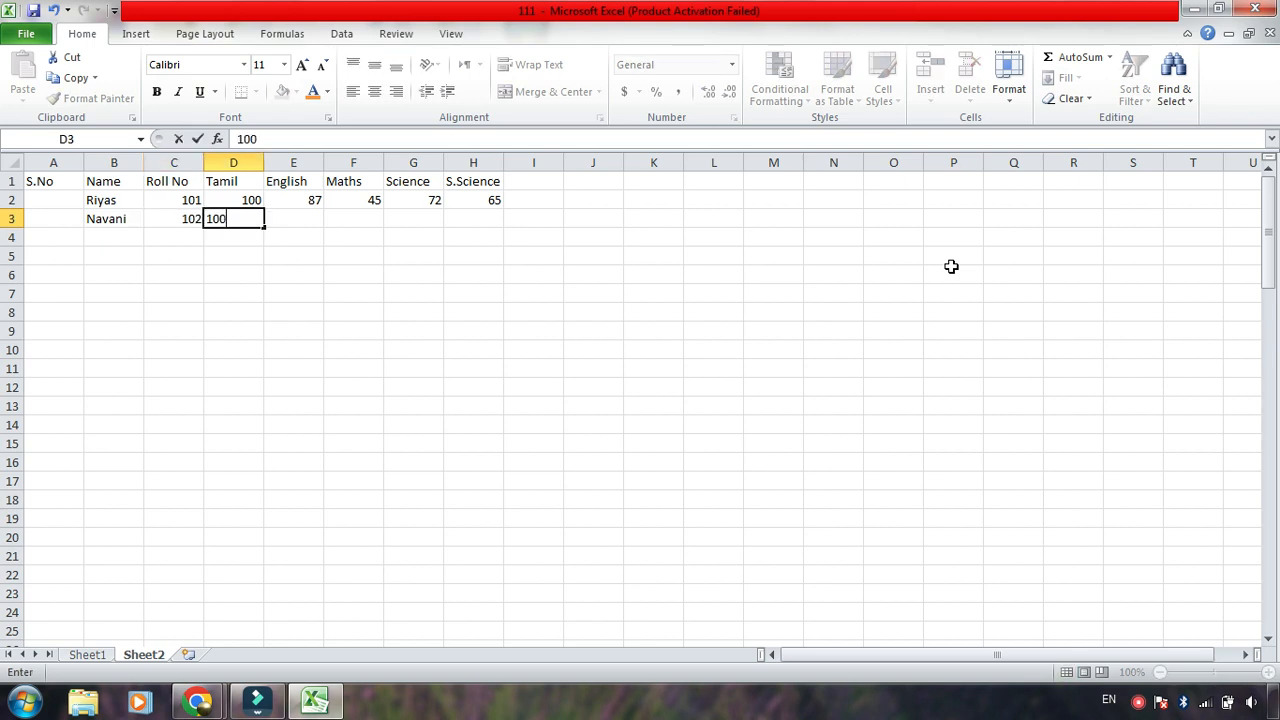
{"action": "key", "text": "Tab"}
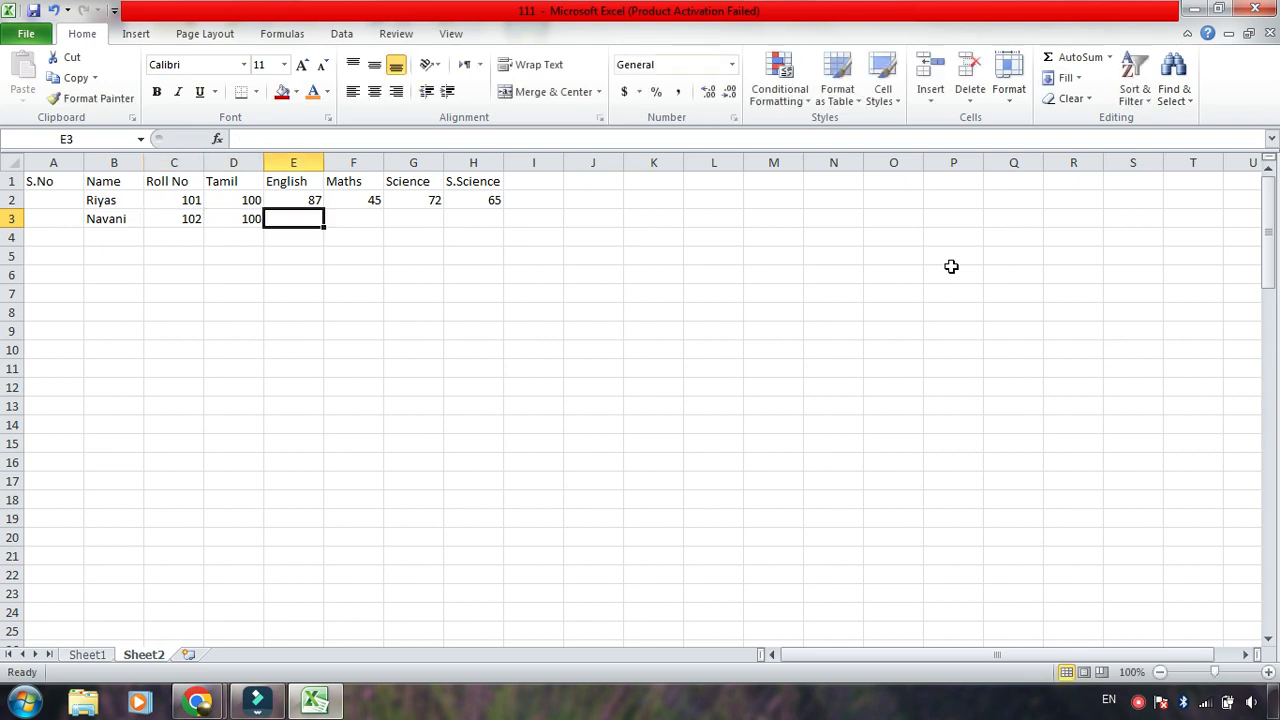
{"action": "type", "text": "52"}
{"action": "key", "text": "Tab"}
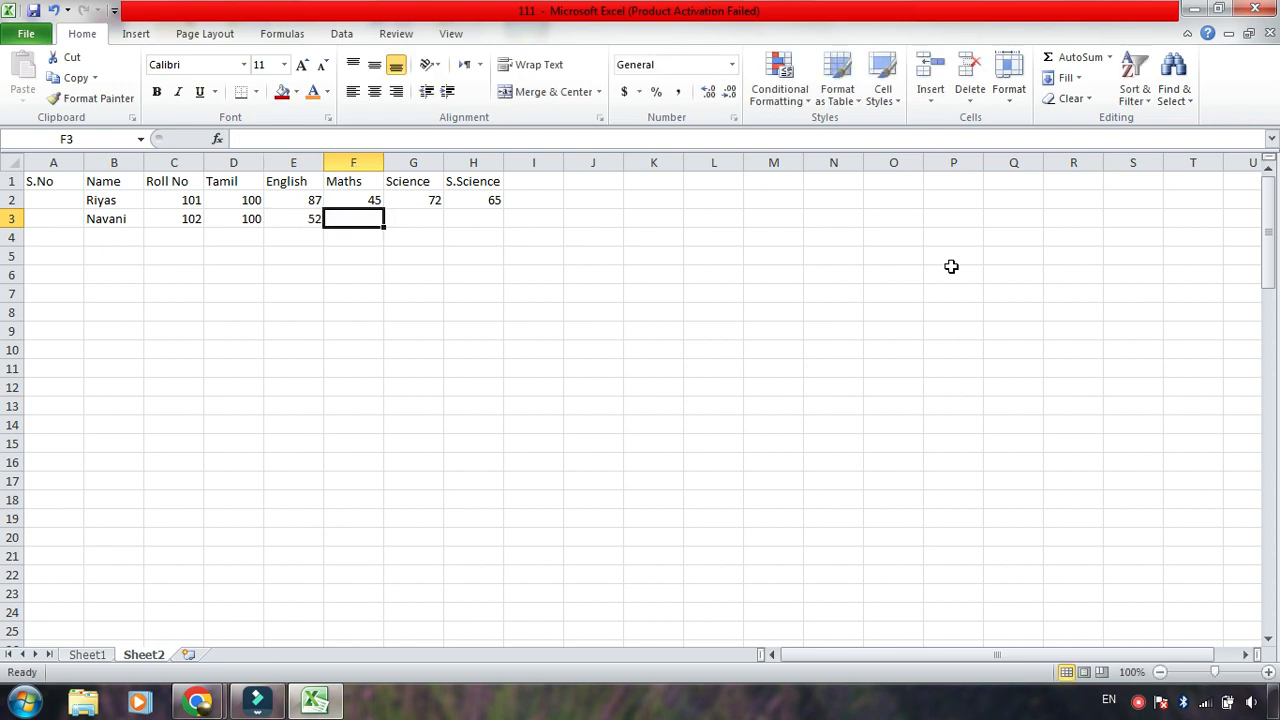
{"action": "type", "text": "78"}
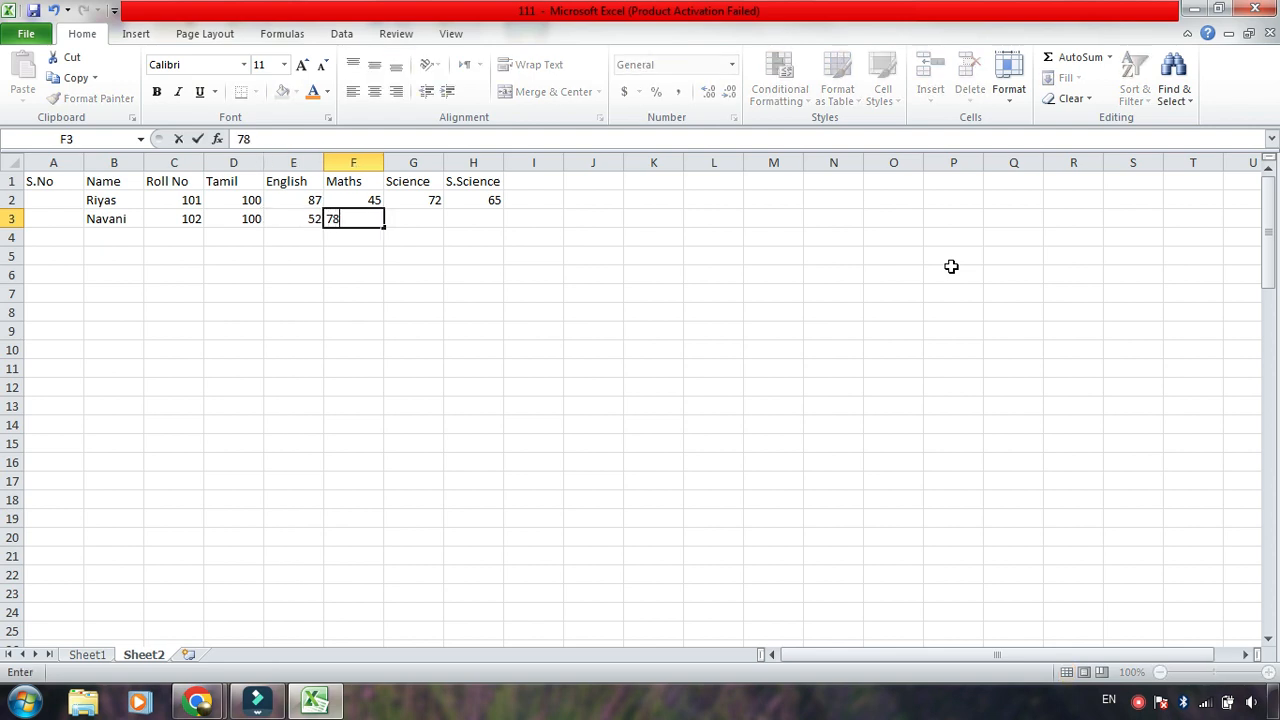
{"action": "key", "text": "Tab"}
{"action": "type", "text": "73"}
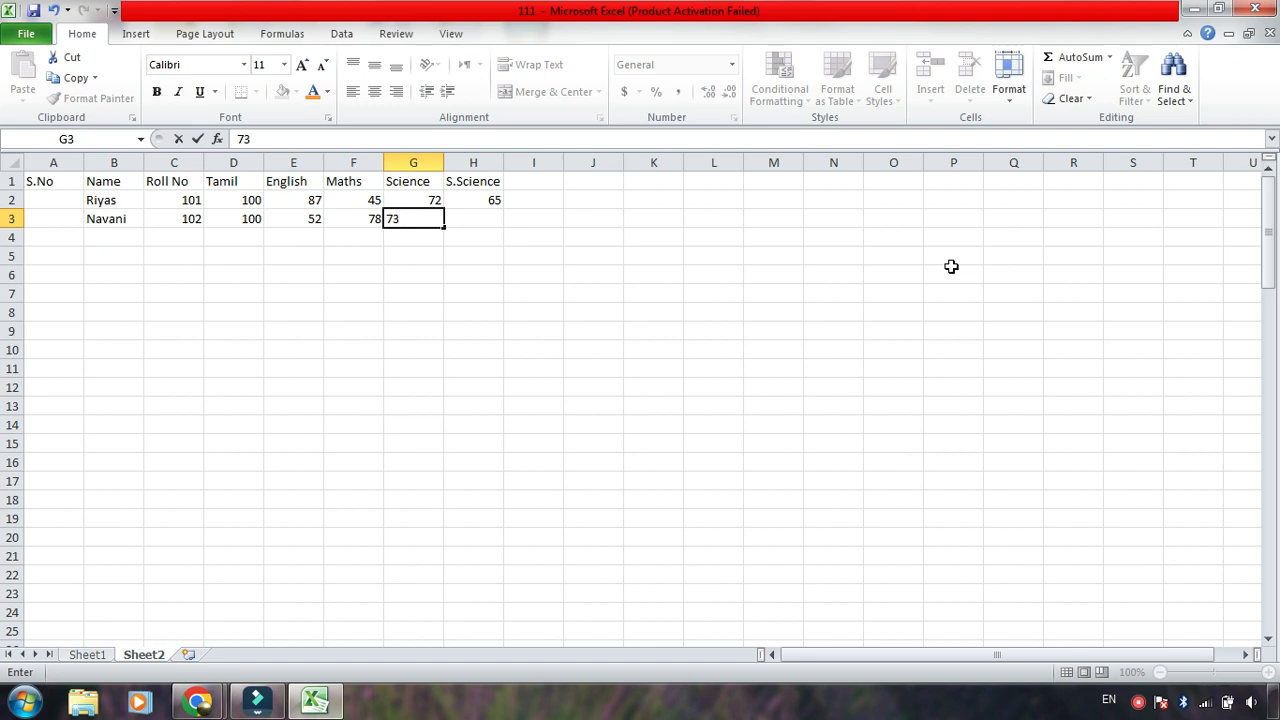
{"action": "key", "text": "Tab"}
{"action": "type", "text": "66"}
{"action": "key", "text": "Return"}
- Enter the third student's name in B4 and roll number 103 in C4
{"action": "type", "text": "A"}
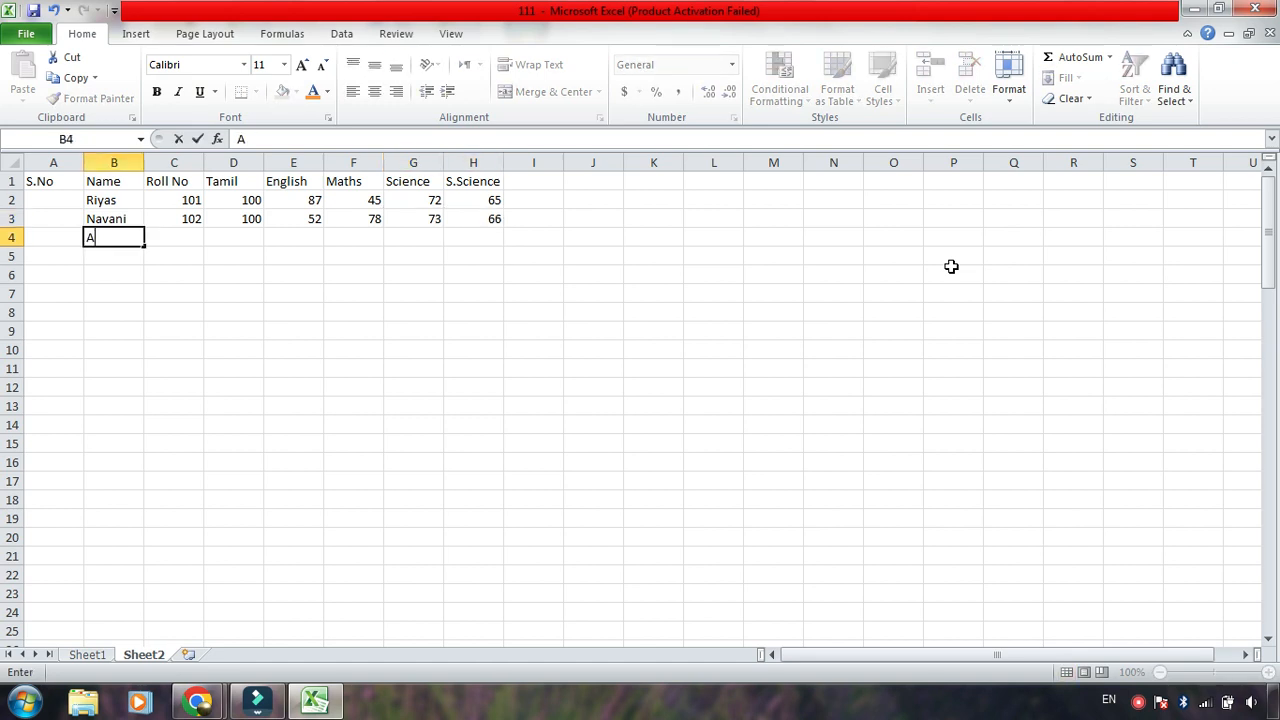
{"action": "type", "text": "sath"}
{"action": "key", "text": "Tab"}
{"action": "type", "text": "103"}
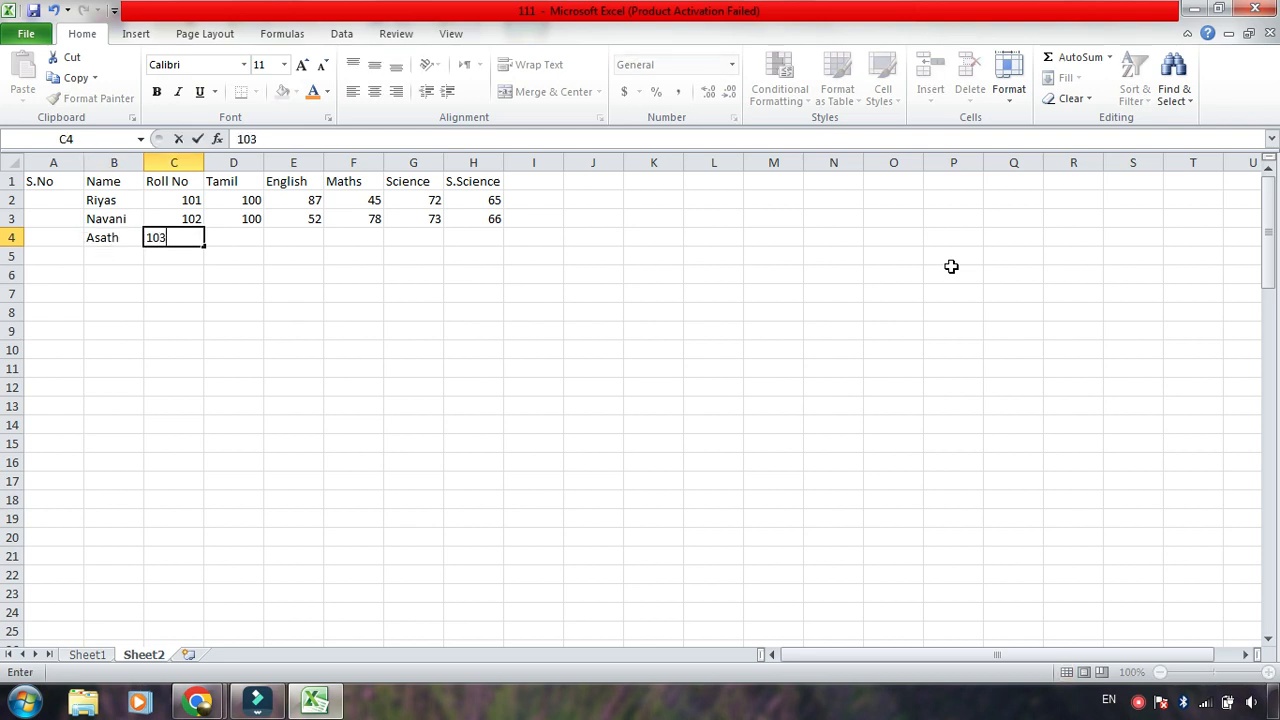
{"action": "key", "text": "Tab"}
- Enter the third student's marks in D4:H4: Tamil 100, English 87, Maths 72, Science 68 and S.Science 92
{"action": "type", "text": "100"}
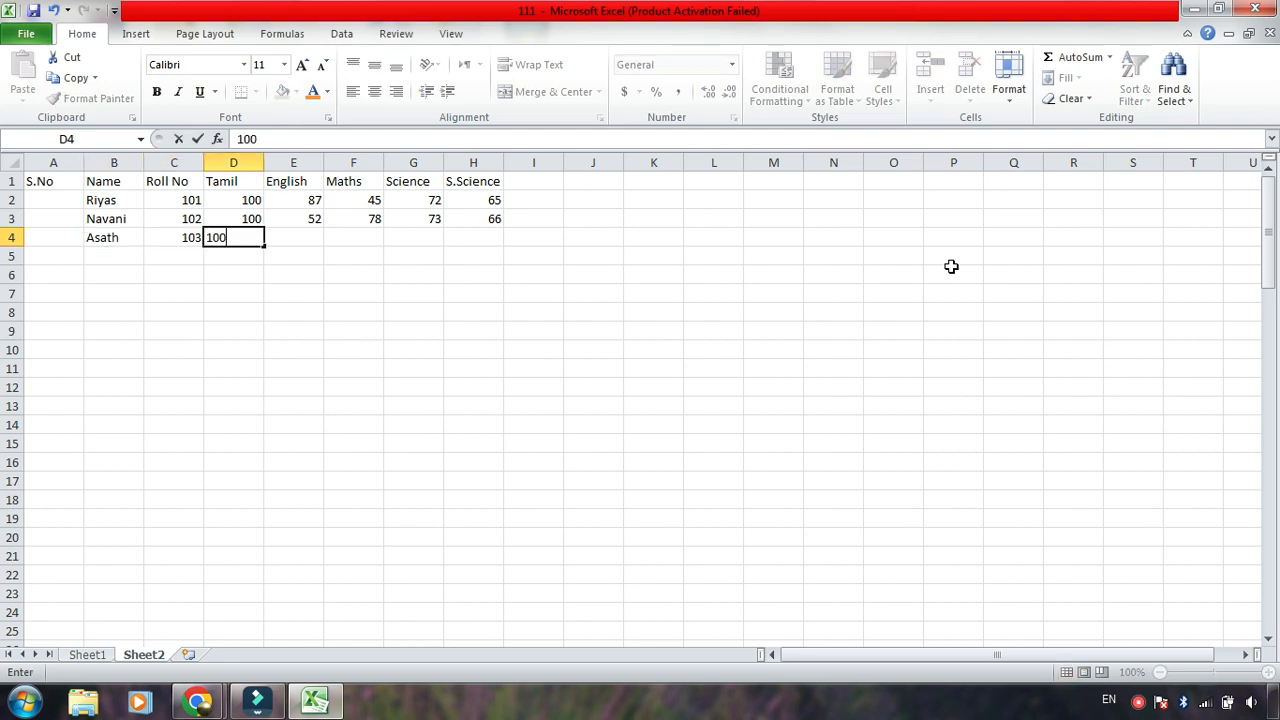
{"action": "key", "text": "Tab"}
{"action": "type", "text": "87"}
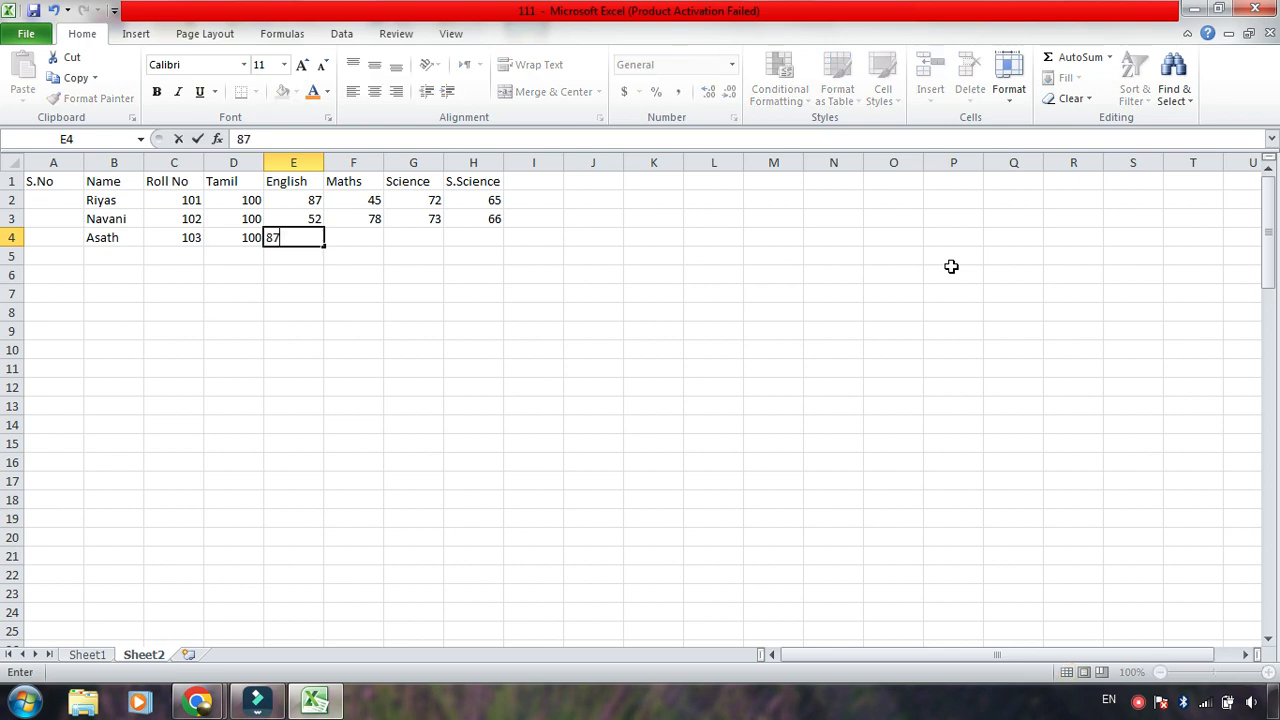
{"action": "key", "text": "Tab"}
{"action": "type", "text": "72"}
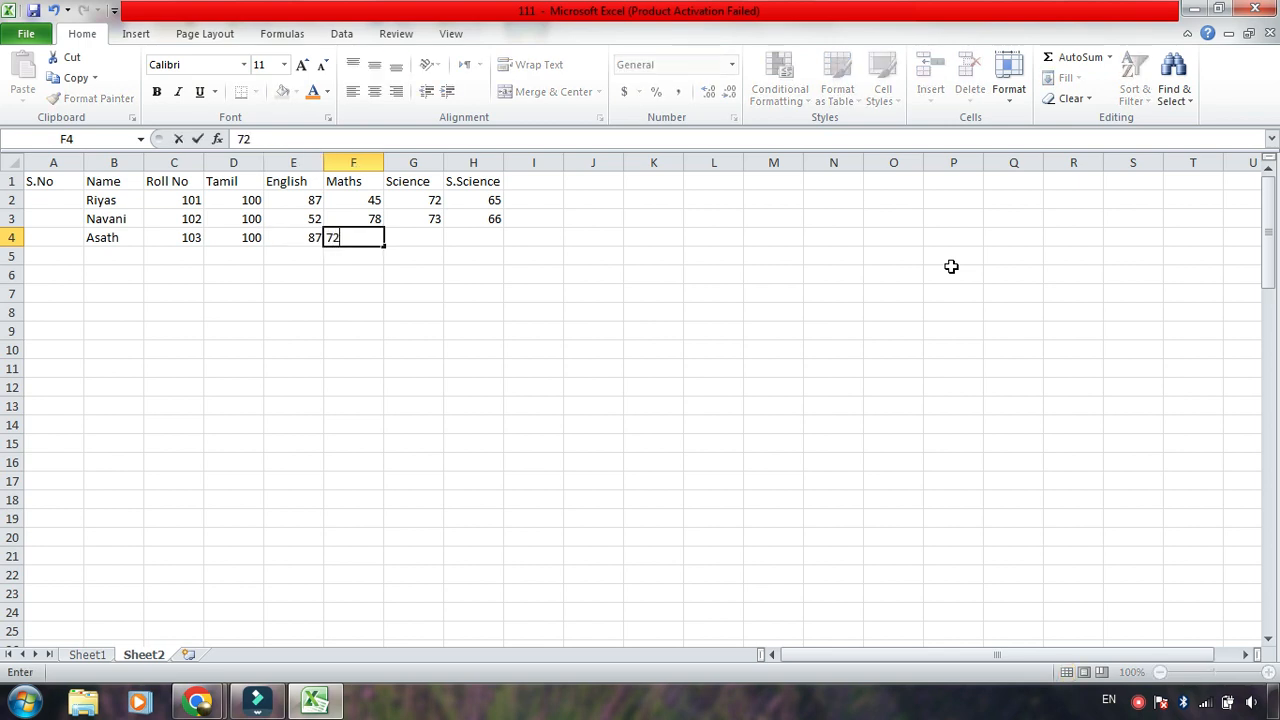
{"action": "key", "text": "Tab"}
{"action": "type", "text": "3"}
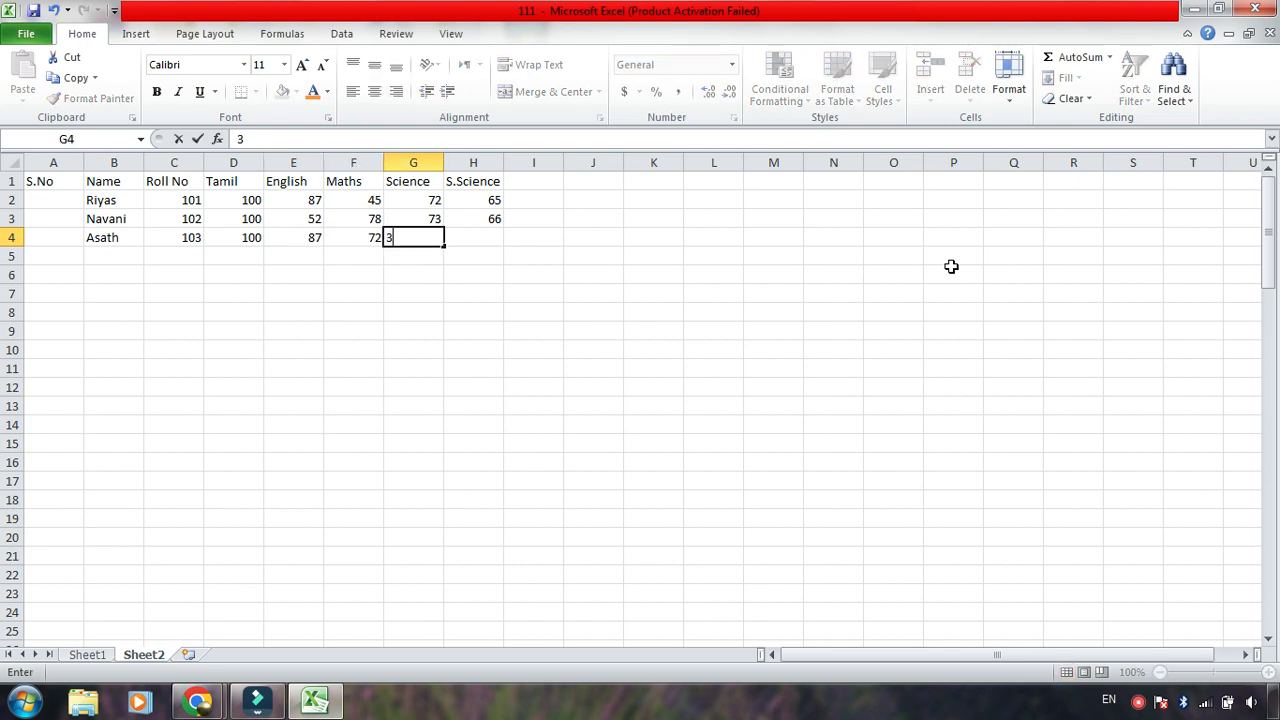
{"action": "key", "text": "BackSpace"}
{"action": "type", "text": "68"}
{"action": "key", "text": "Tab"}
{"action": "type", "text": "92"}
{"action": "key", "text": "Return"}
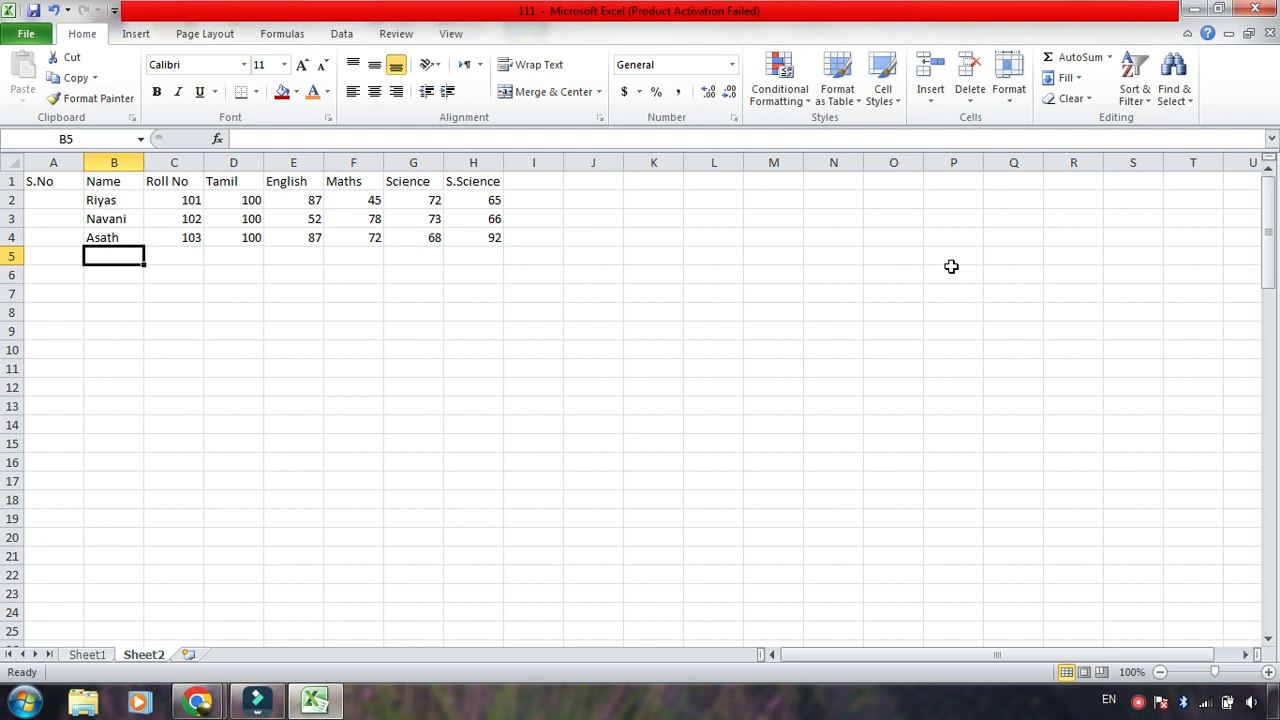
- Enter the fourth student's name in B5 and roll number 104 in C5
{"action": "type", "text": "Mahes"}
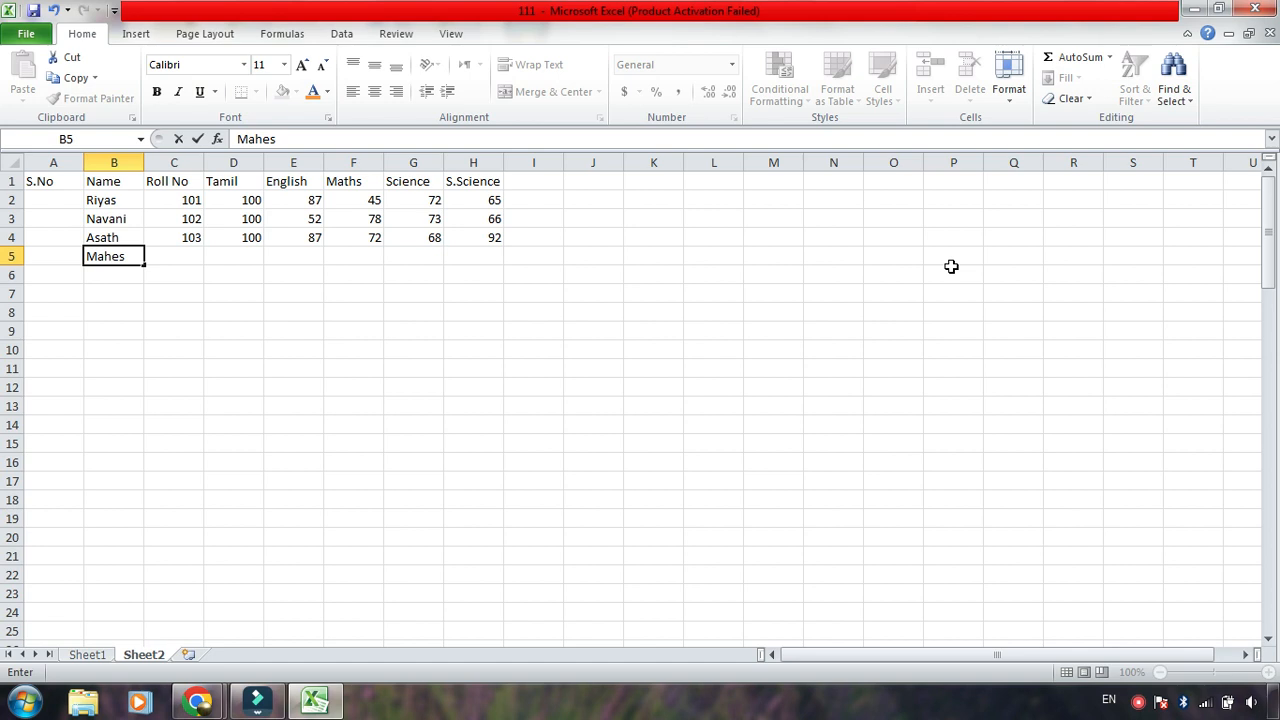
{"action": "key", "text": "Tab"}
{"action": "type", "text": "104"}
{"action": "key", "text": "Tab"}
- Enter the fourth student's marks in D5:H5: Tamil 100, English 58, Maths 47, Science 65 and S.Science 74
{"action": "type", "text": "100"}
{"action": "key", "text": "Tab"}
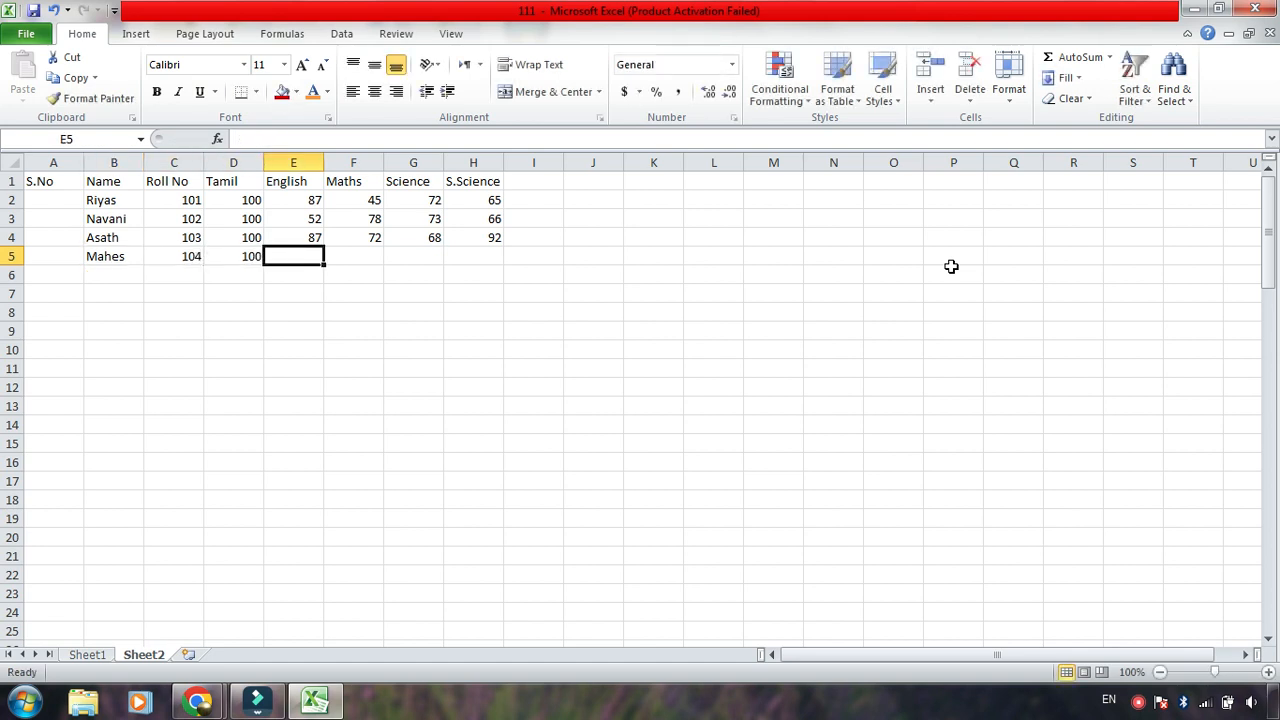
{"action": "type", "text": "58"}
{"action": "key", "text": "Tab"}
{"action": "type", "text": "47"}
{"action": "key", "text": "Tab"}
{"action": "type", "text": "65"}
{"action": "key", "text": "Tab"}
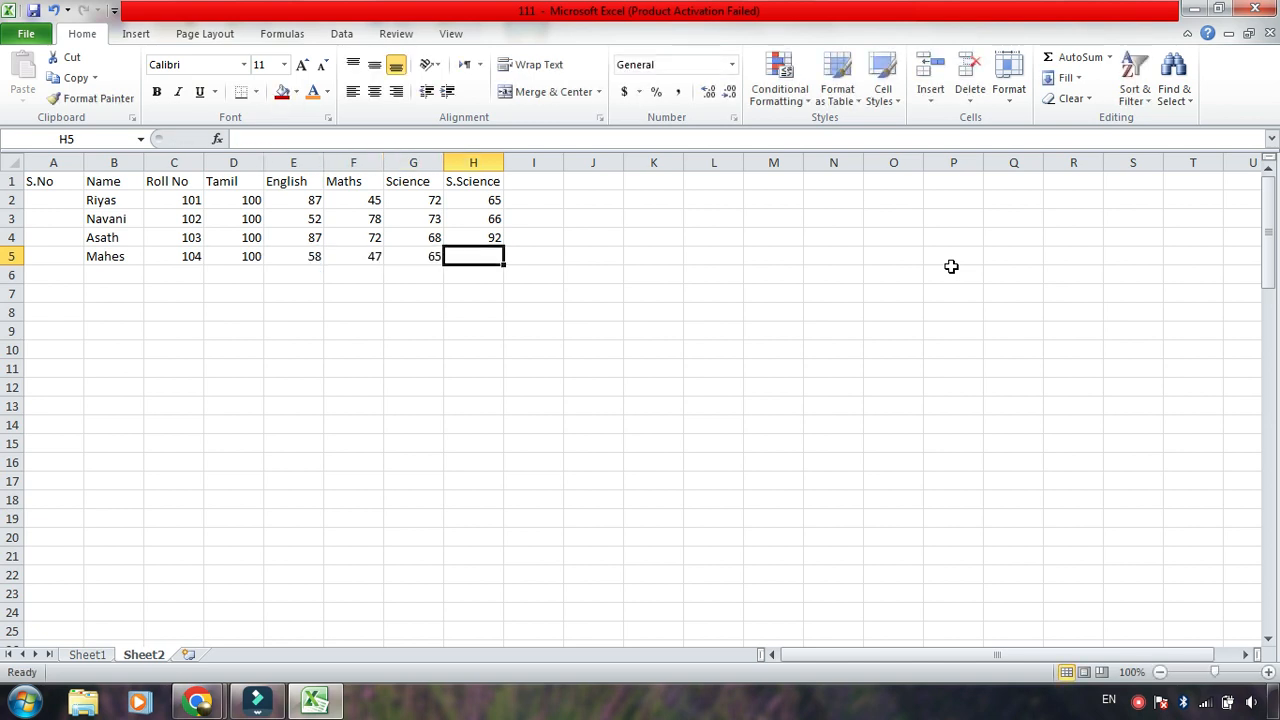
{"action": "type", "text": "74"}
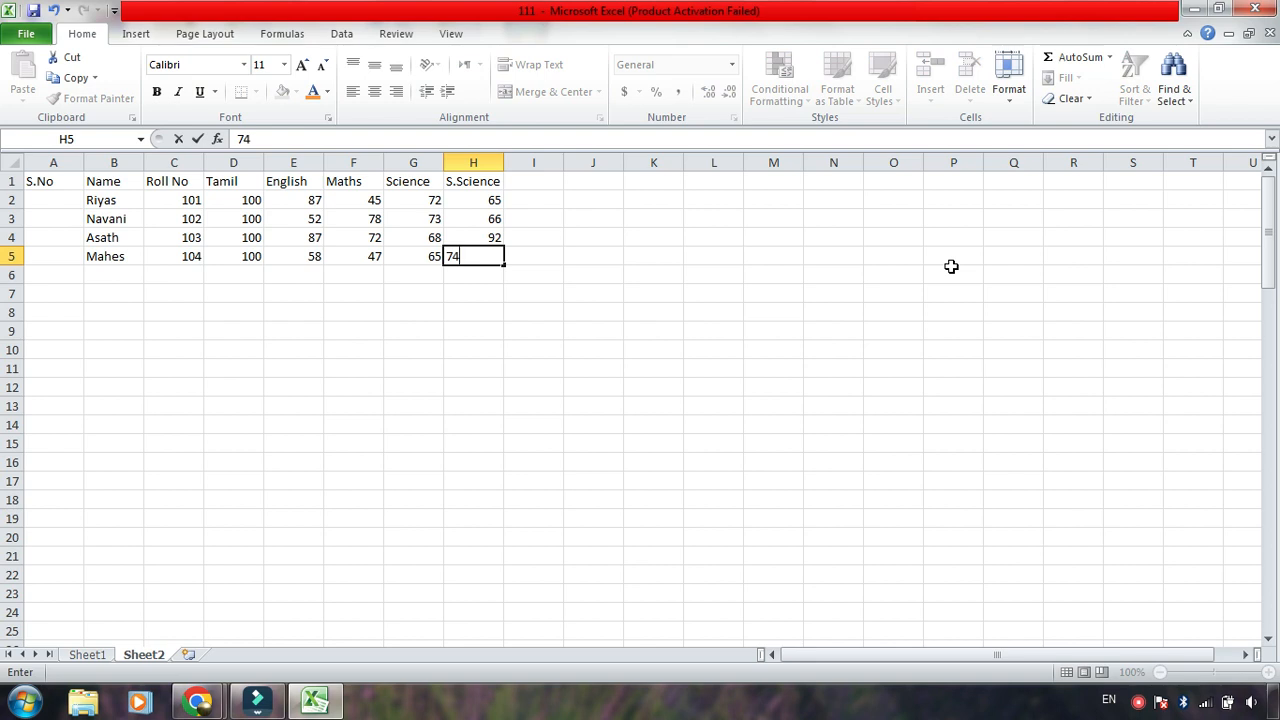
{"action": "key", "text": "Return"}
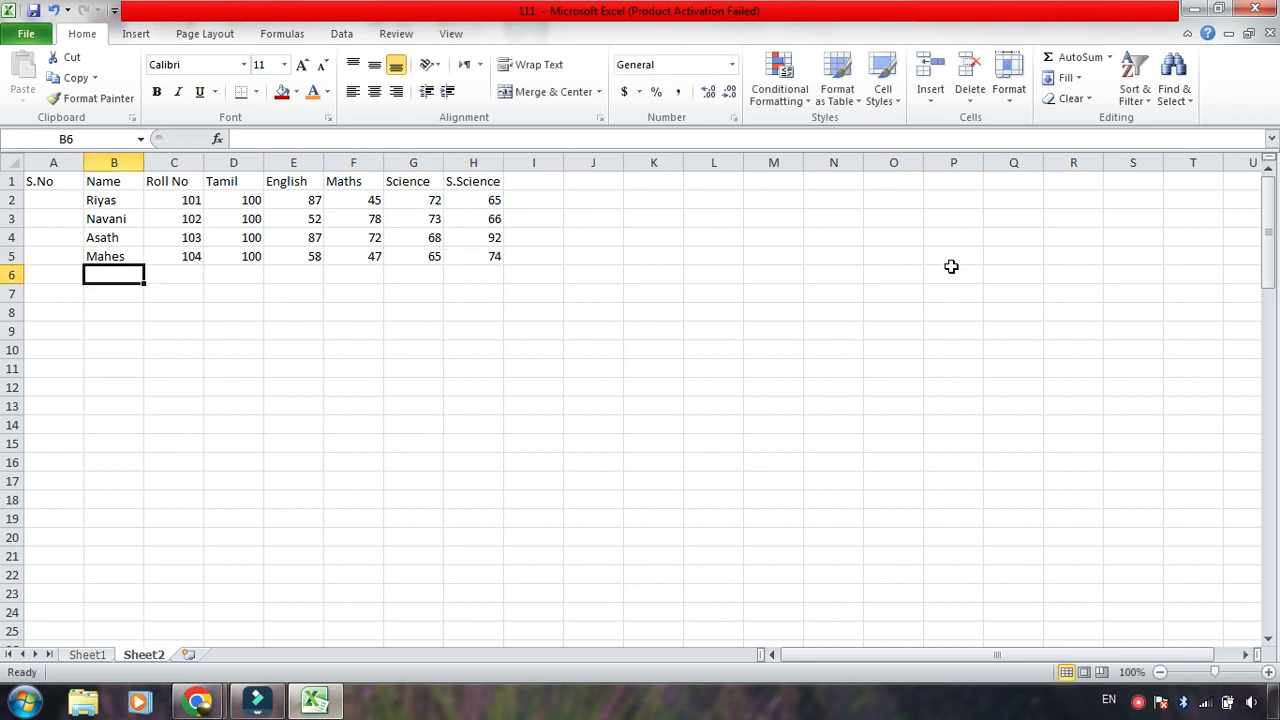
- Enter the fifth student's name in B6 and roll number 105 in C6
{"action": "type", "text": "Suganya"}
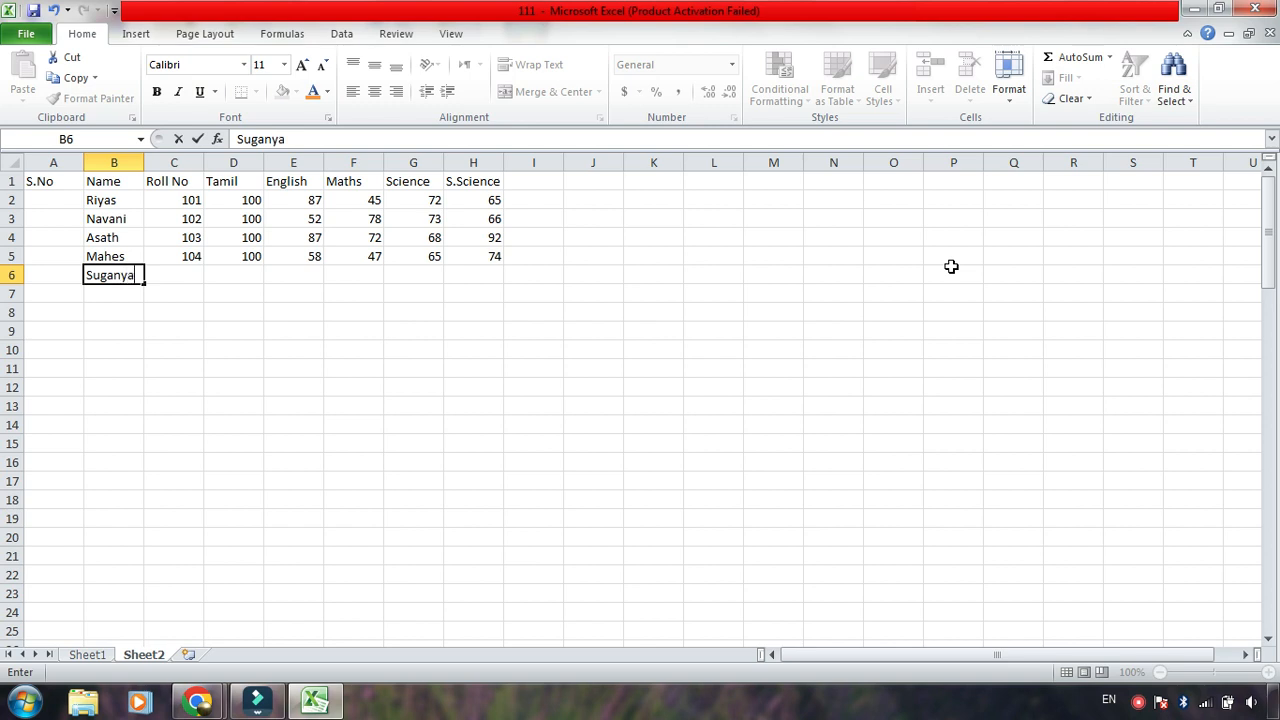
{"action": "key", "text": "Tab"}
{"action": "type", "text": "105"}
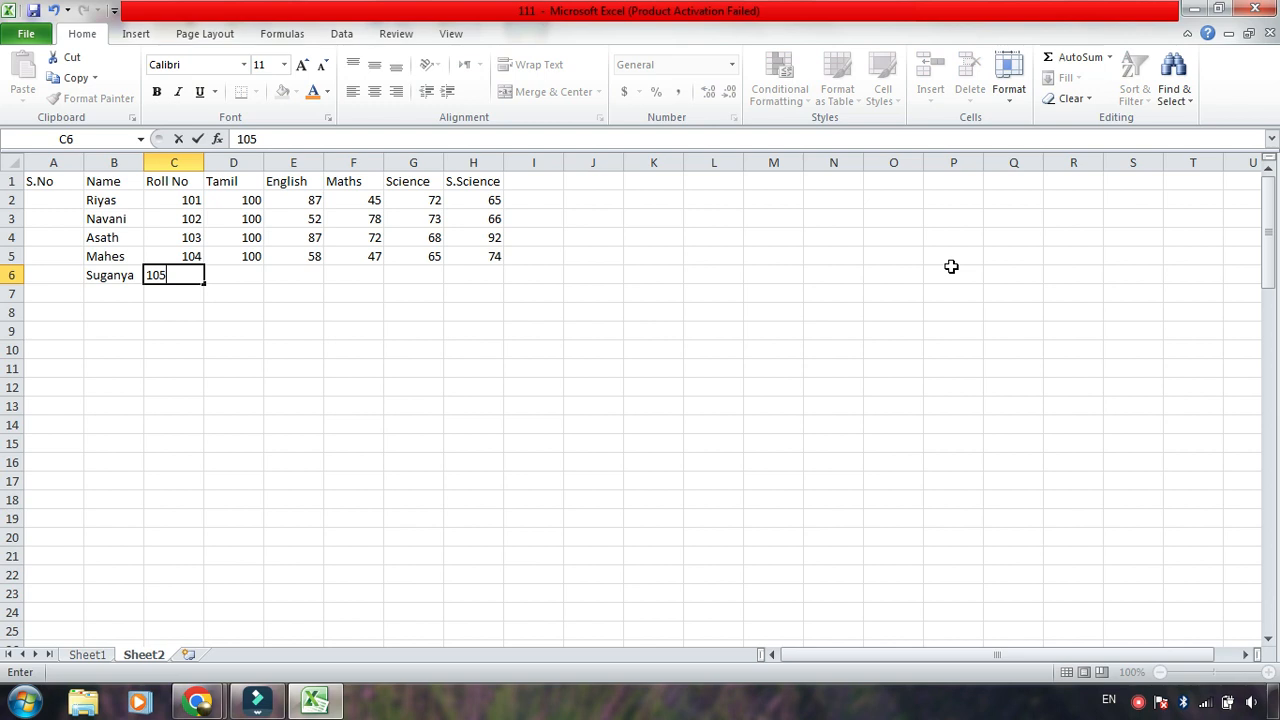
{"action": "key", "text": "Tab"}
- Enter the fifth student's marks in D6:H6: Tamil 100, English 85, Maths 72, Science 62 and S.Science 44
{"action": "type", "text": "100"}
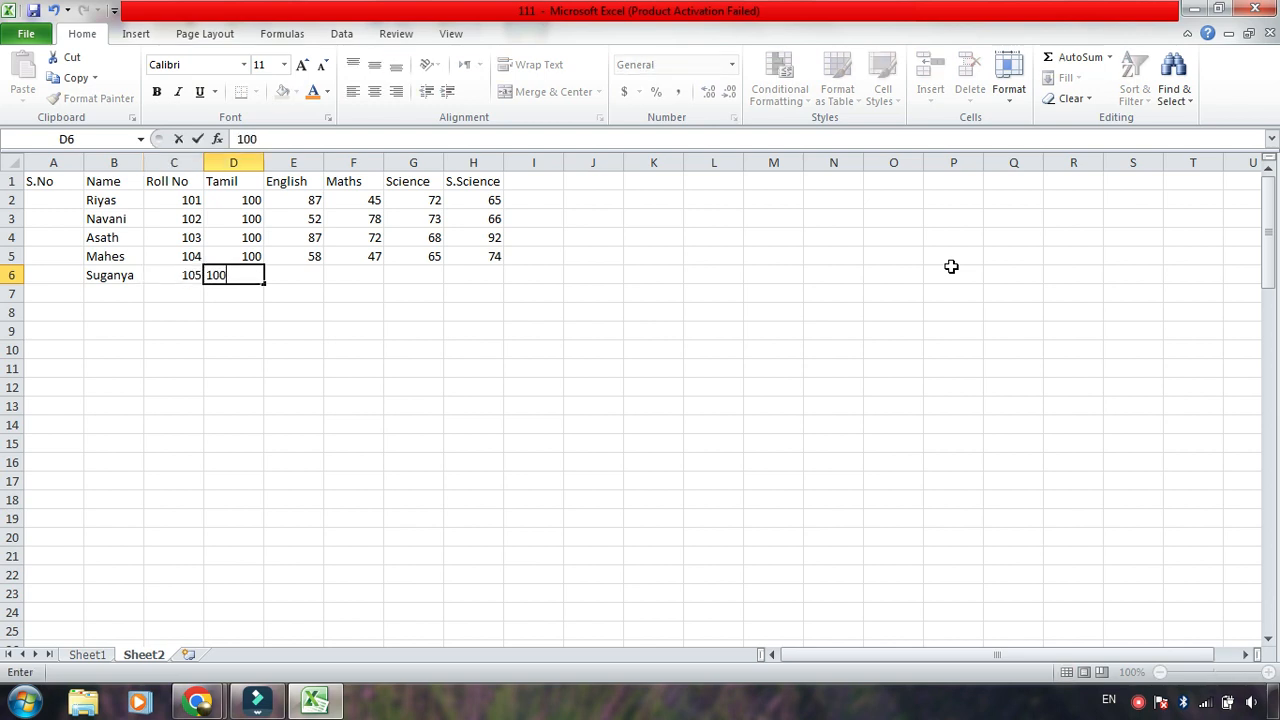
{"action": "key", "text": "Tab"}
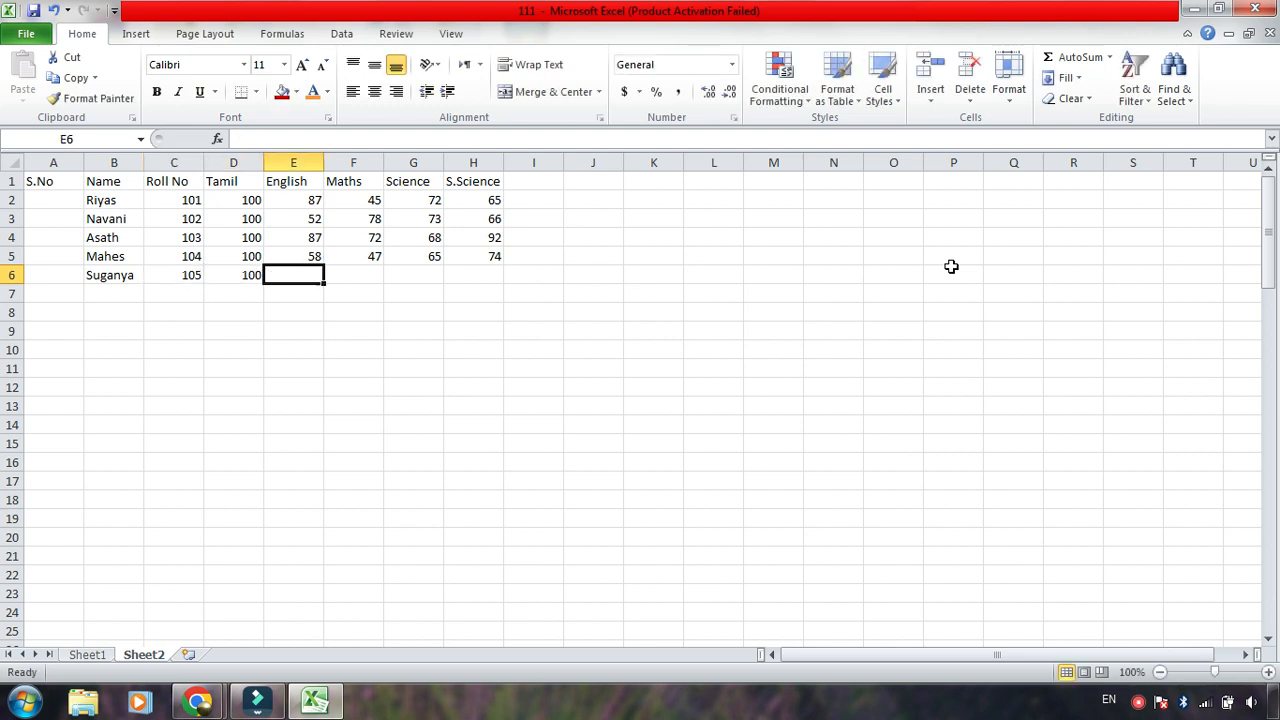
{"action": "type", "text": "85"}
{"action": "key", "text": "Tab"}
{"action": "type", "text": "72"}
{"action": "key", "text": "Tab"}
{"action": "type", "text": "62"}
{"action": "key", "text": "Tab"}
{"action": "type", "text": "44"}
{"action": "key", "text": "Return"}
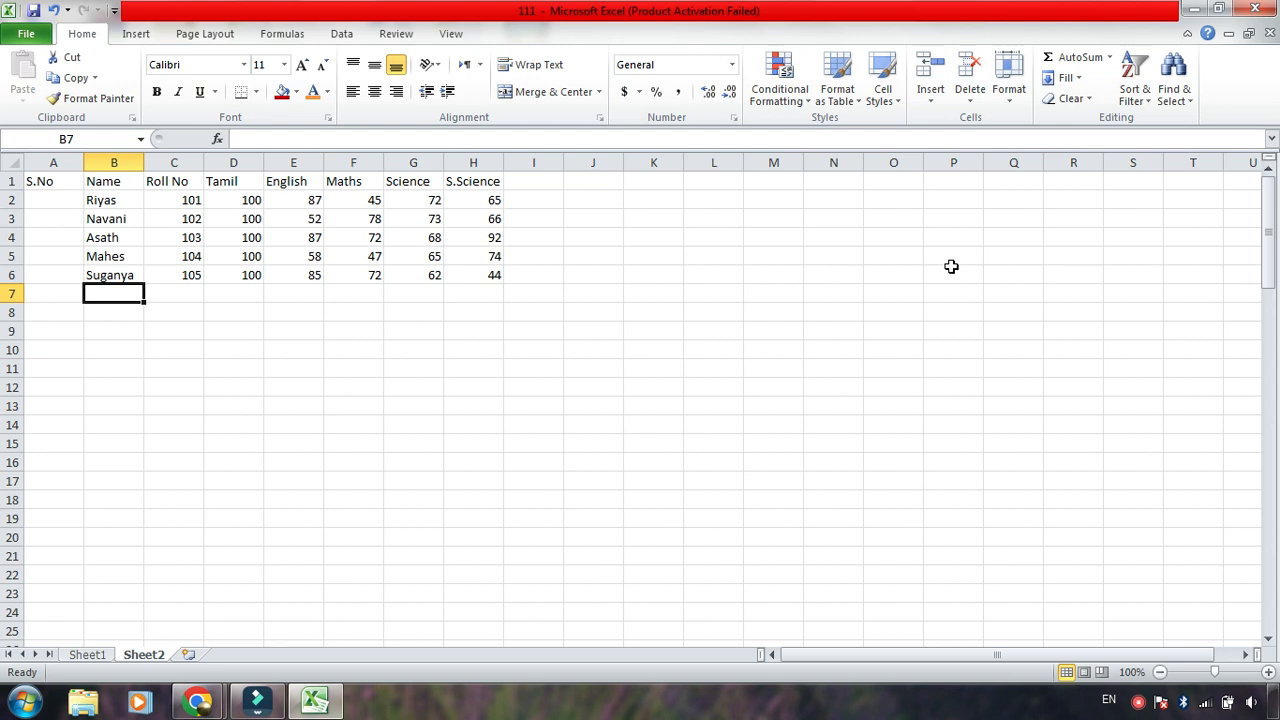
- Enter the sixth student's name in B7 and roll number 106 in C7
{"action": "type", "text": "Haji Shaji"}
{"action": "key", "text": "Tab"}
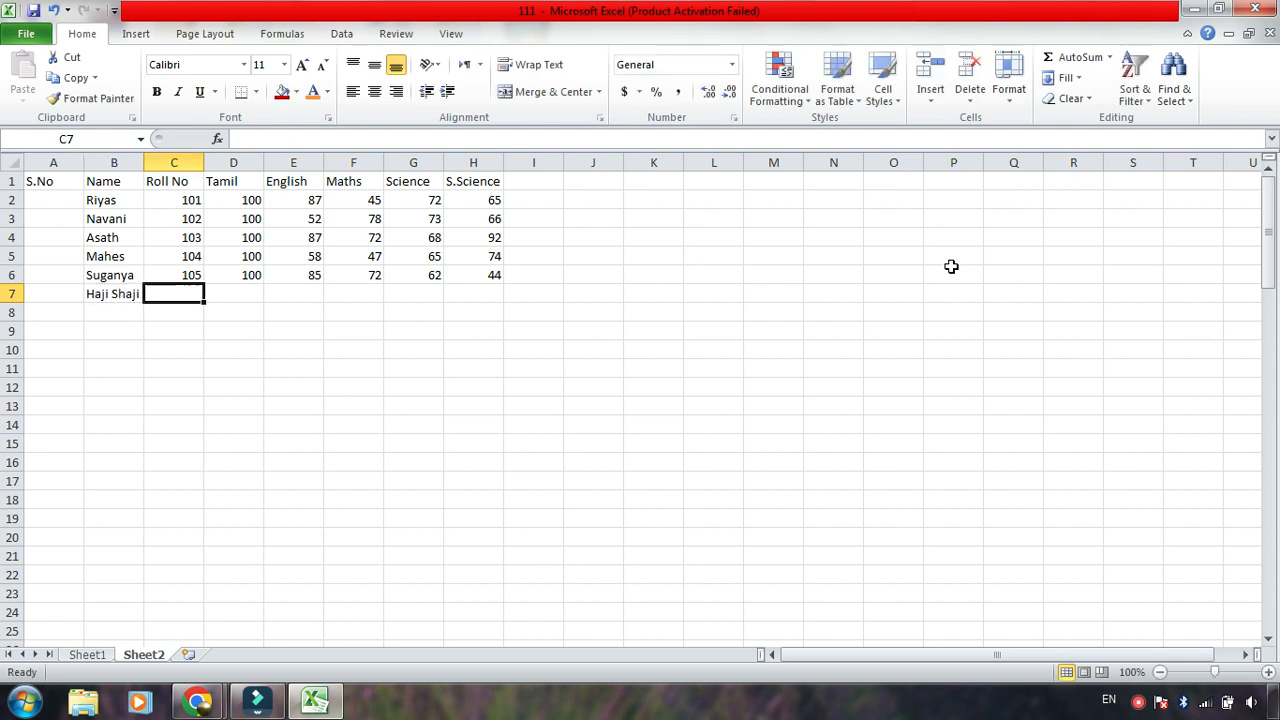
{"action": "type", "text": "103"}
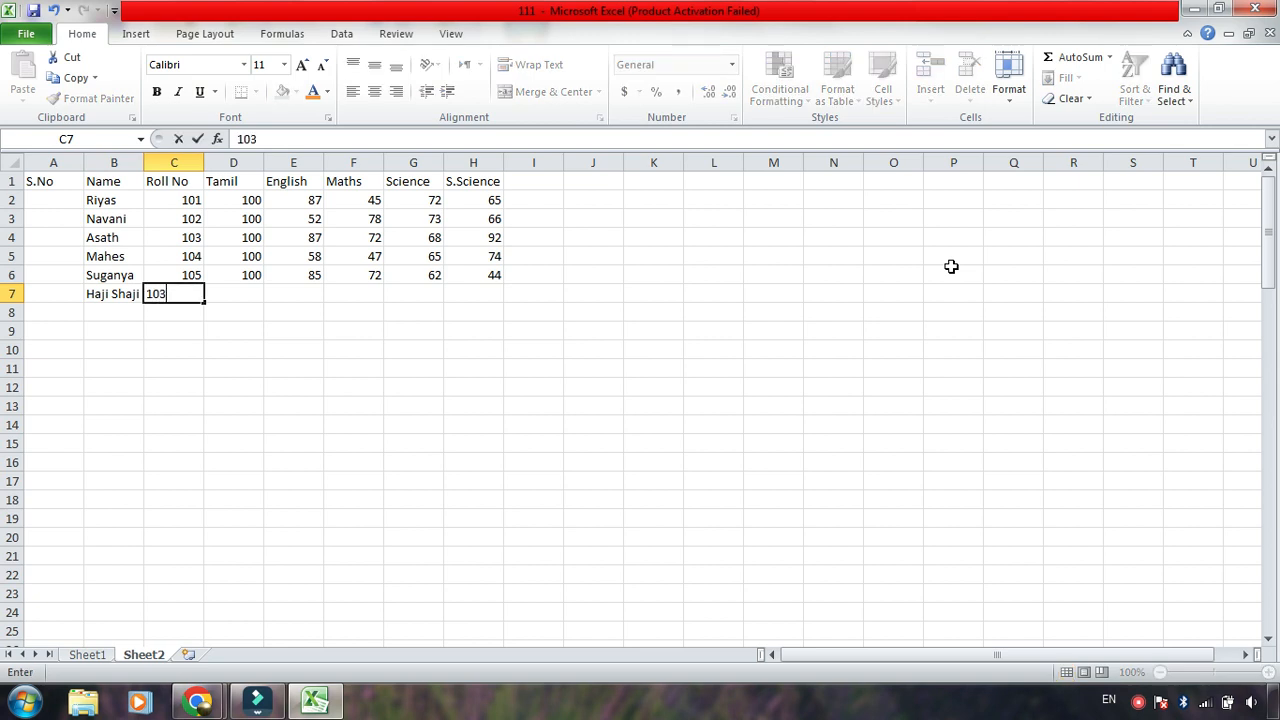
{"action": "type", "text": "6"}
{"action": "key", "text": "Tab"}
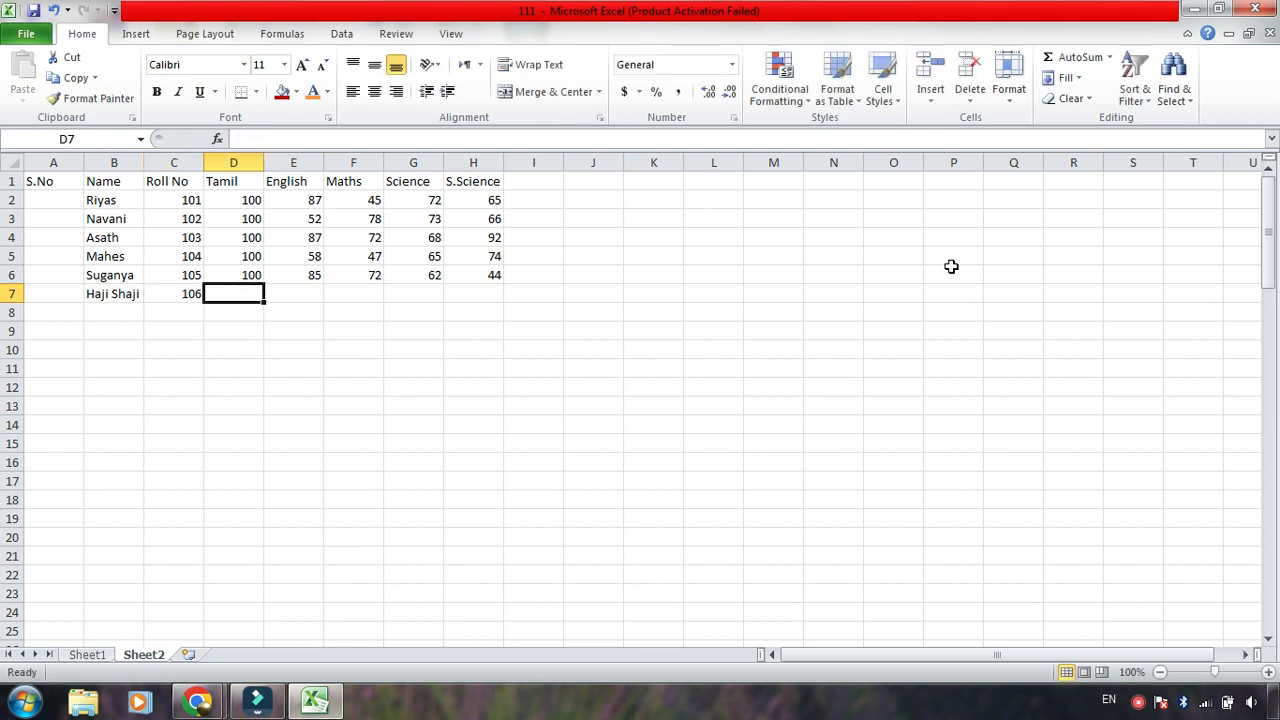
- Enter the sixth student's marks in D7:H7: Tamil 100, English 82, Maths 74, Science 66 and S.Science 42
{"action": "type", "text": "100"}
{"action": "key", "text": "Tab"}
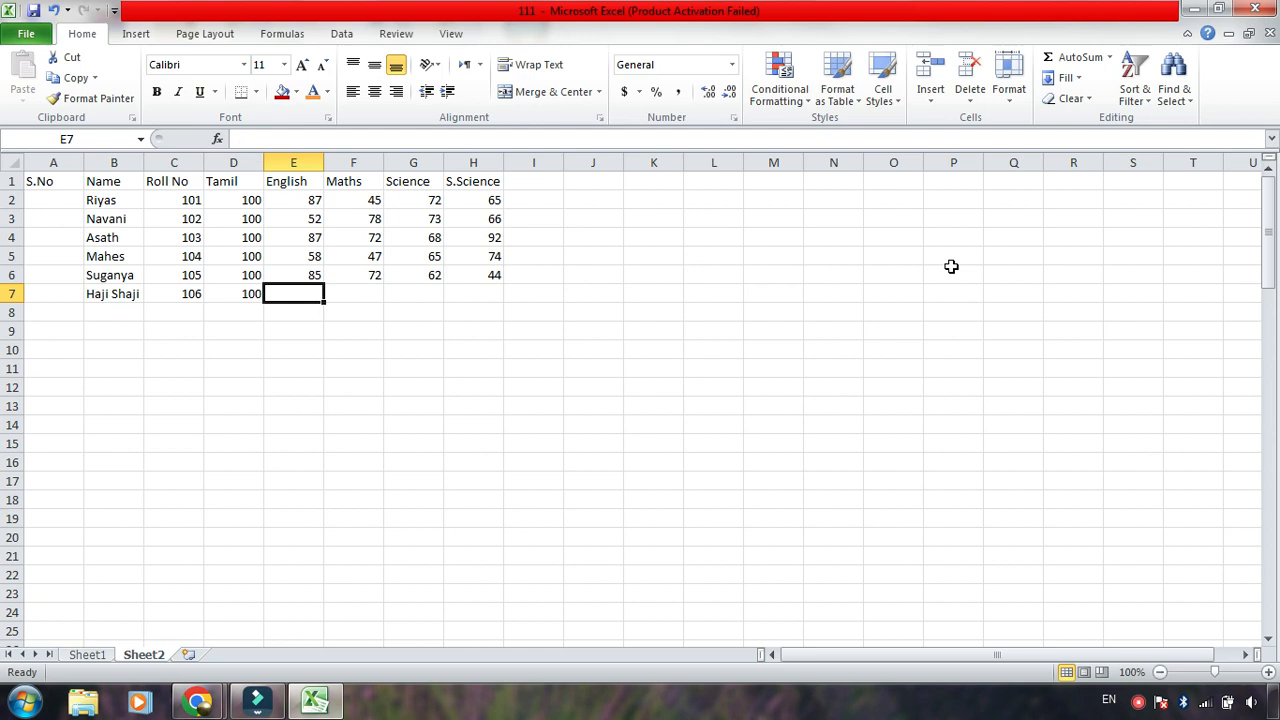
{"action": "type", "text": "82"}
{"action": "key", "text": "Tab"}
{"action": "type", "text": "74"}
{"action": "key", "text": "Tab"}
{"action": "type", "text": "66"}
{"action": "key", "text": "Tab"}
{"action": "type", "text": "42"}
{"action": "key", "text": "Return"}
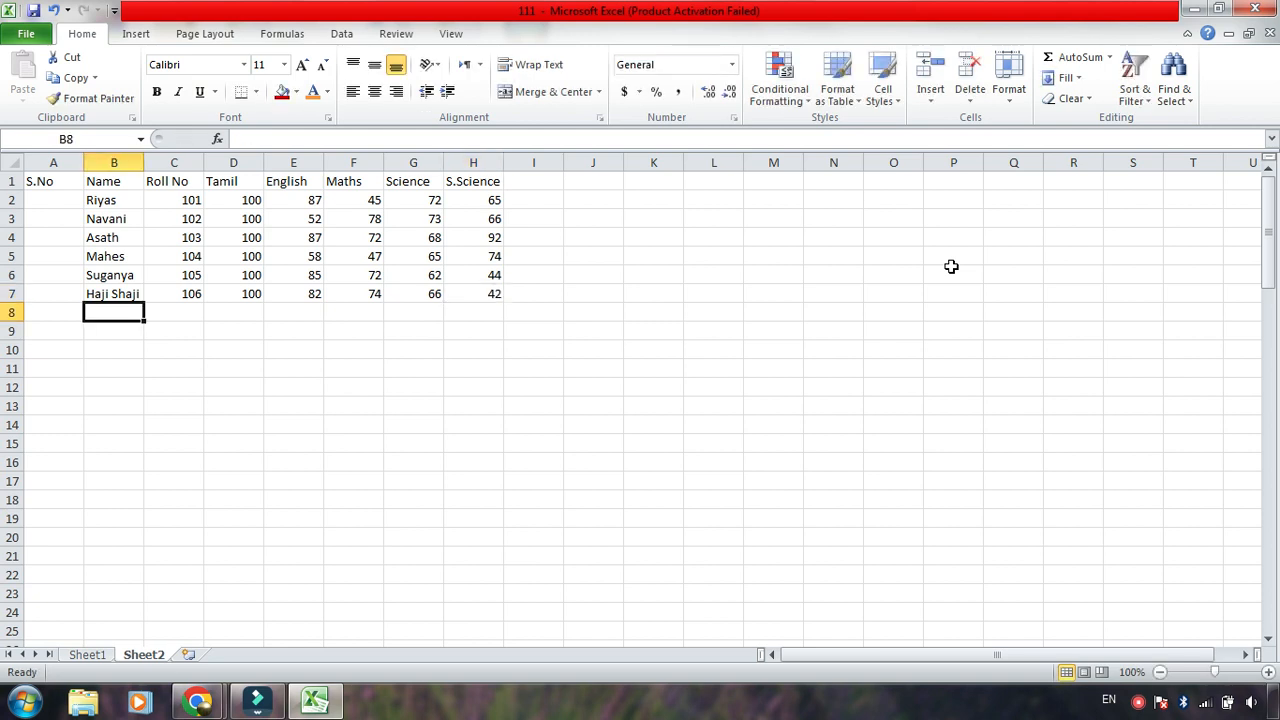
- Enter the seventh student's name in B8 and roll number 107 in C8
{"action": "type", "text": "Faisa"}
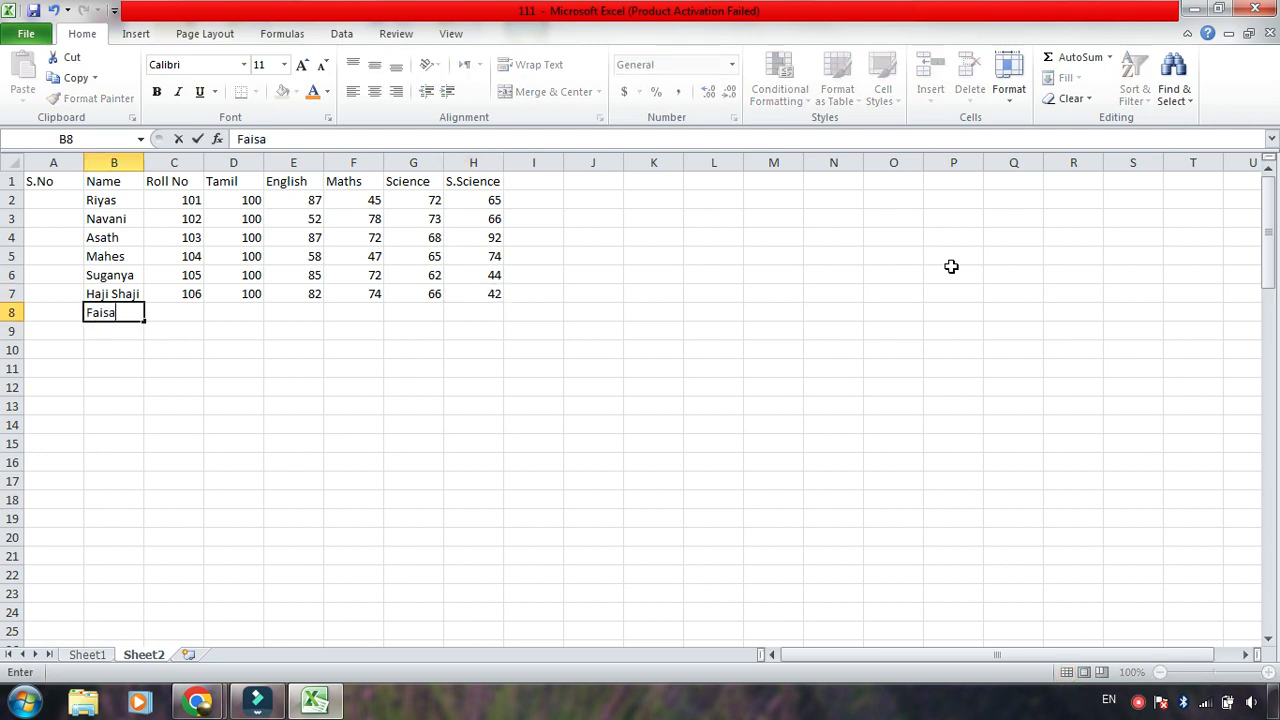
{"action": "type", "text": "i Afri"}
{"action": "key", "text": "Tab"}
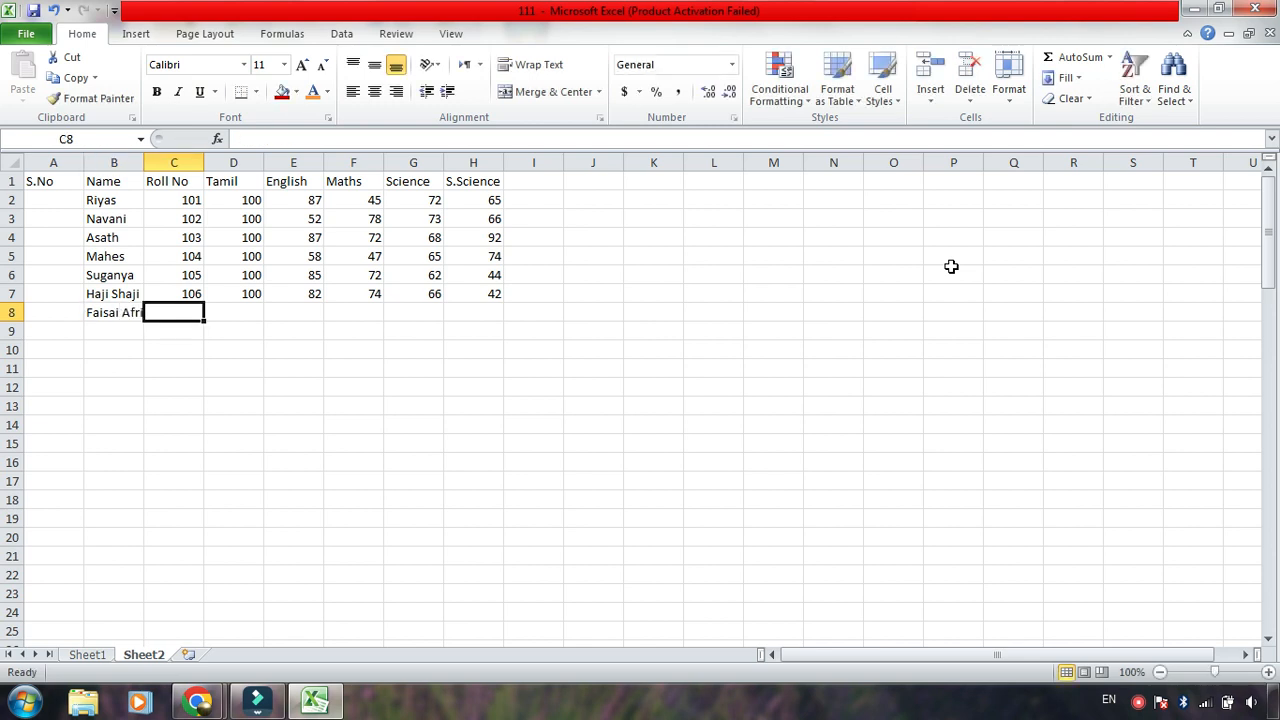
{"action": "type", "text": "107"}
{"action": "key", "text": "Tab"}
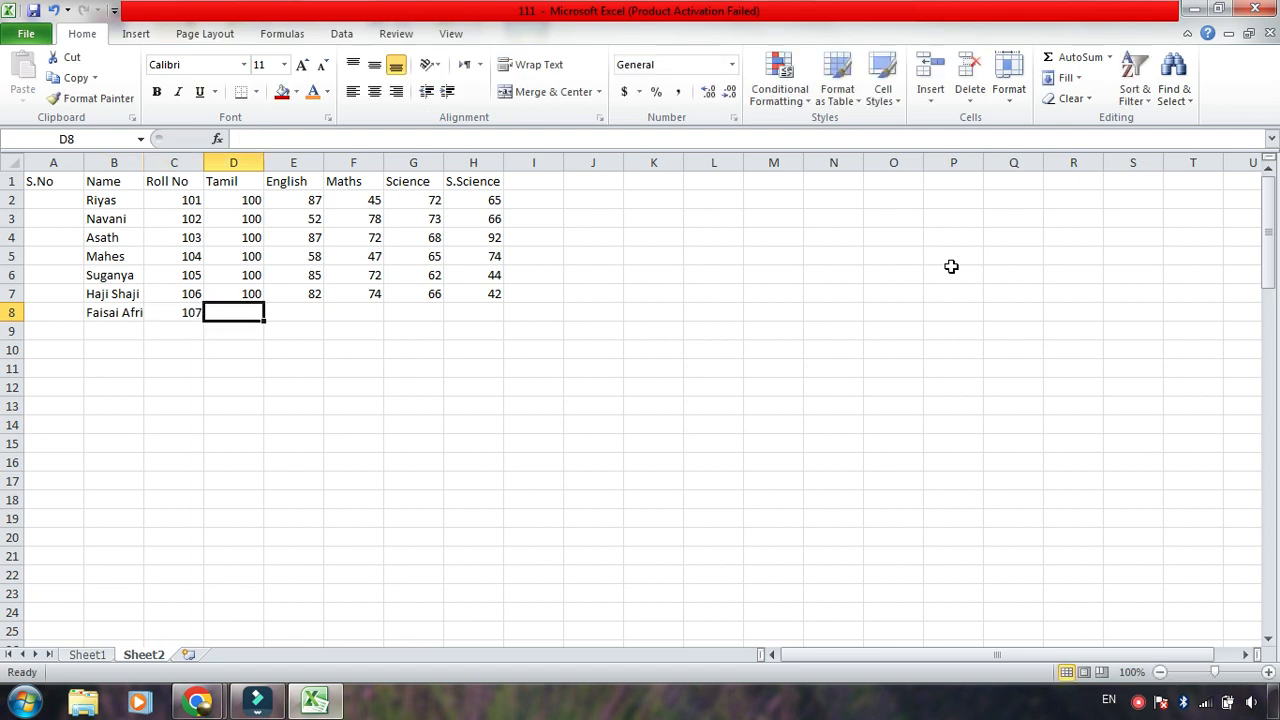
- Enter the seventh student's marks in D8:H8: Tamil 100, English 45, Maths 24, Science 65 and S.Science 82
{"action": "type", "text": "100"}
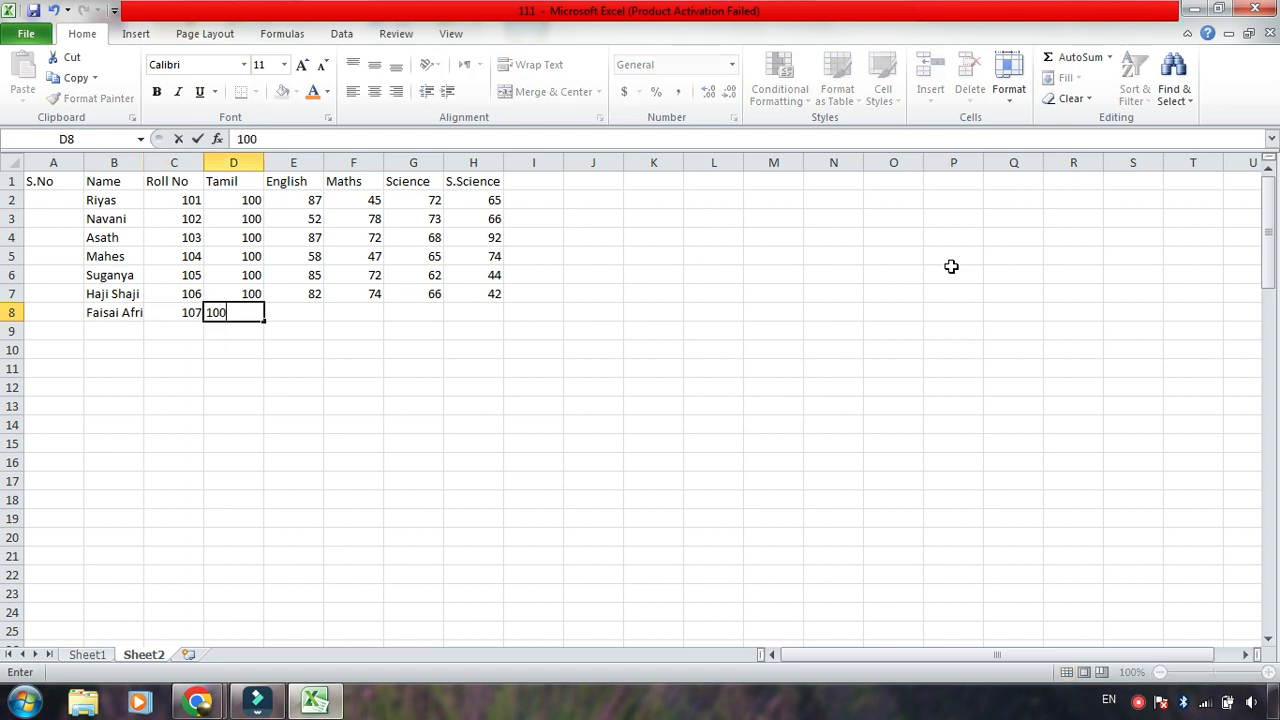
{"action": "key", "text": "Tab"}
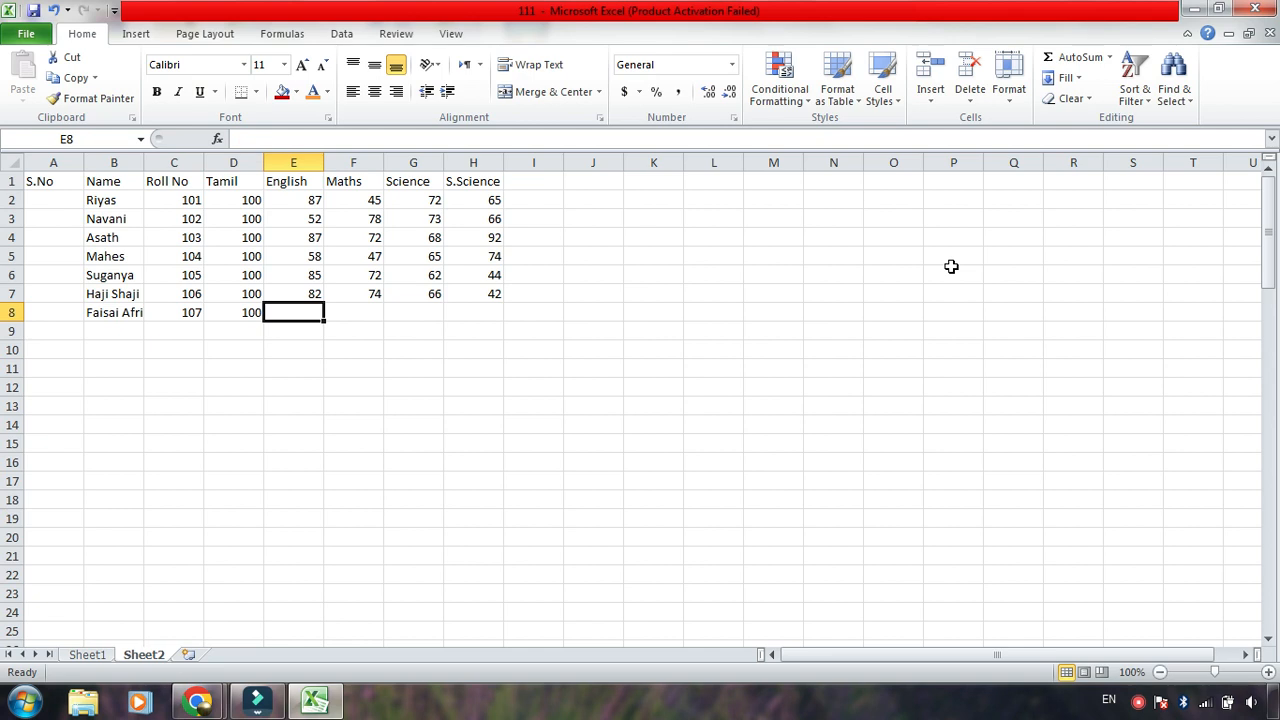
{"action": "type", "text": "45"}
{"action": "key", "text": "Tab"}
{"action": "type", "text": "24"}
{"action": "key", "text": "Tab"}
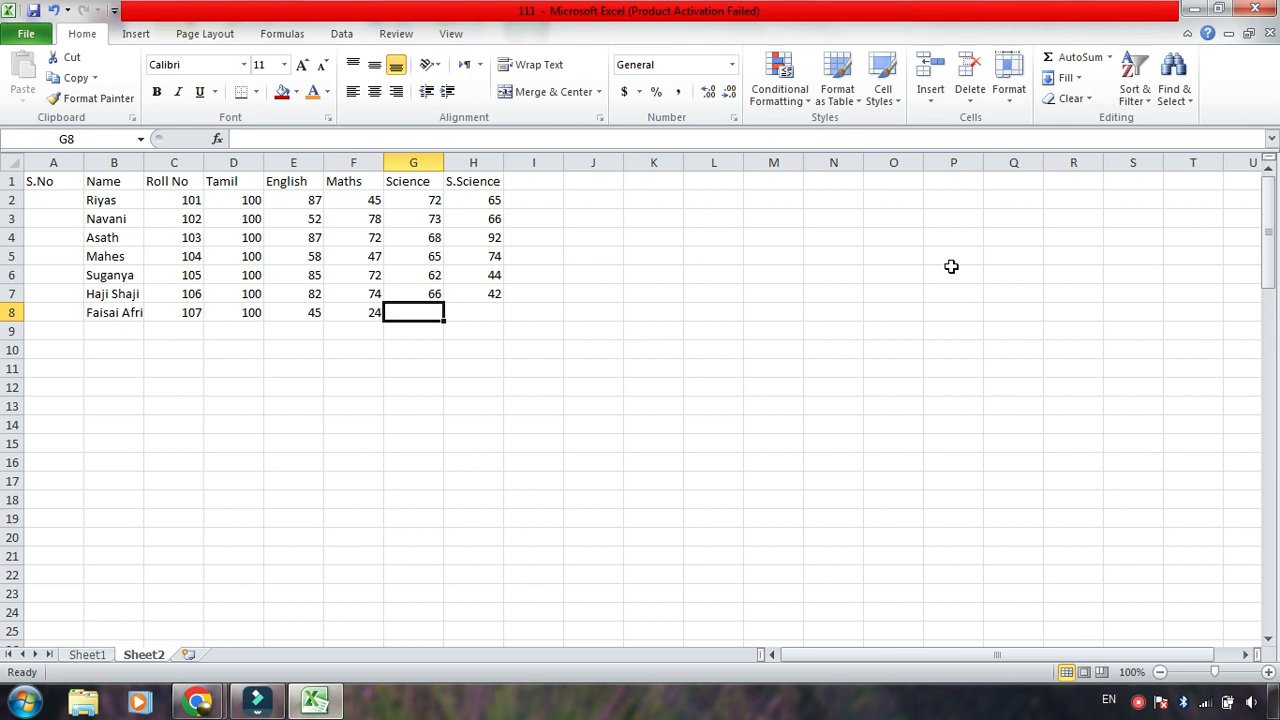
{"action": "type", "text": "65"}
{"action": "key", "text": "Tab"}
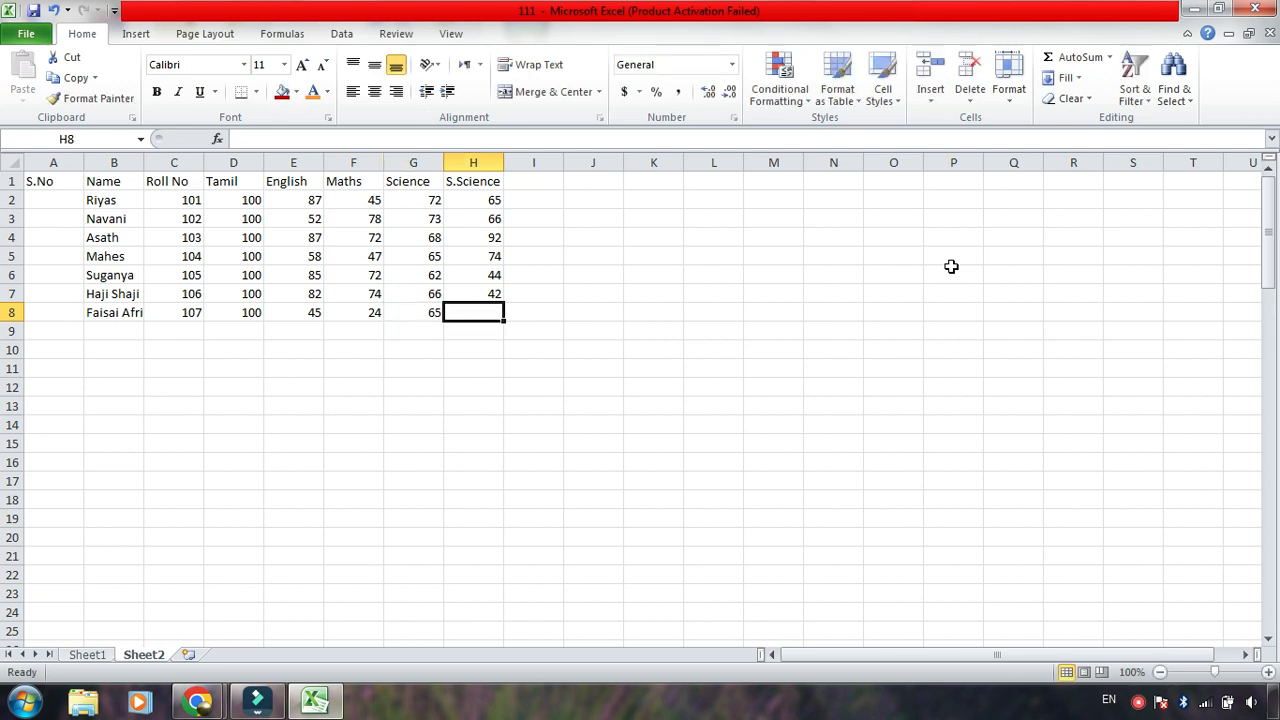
{"action": "type", "text": "82"}
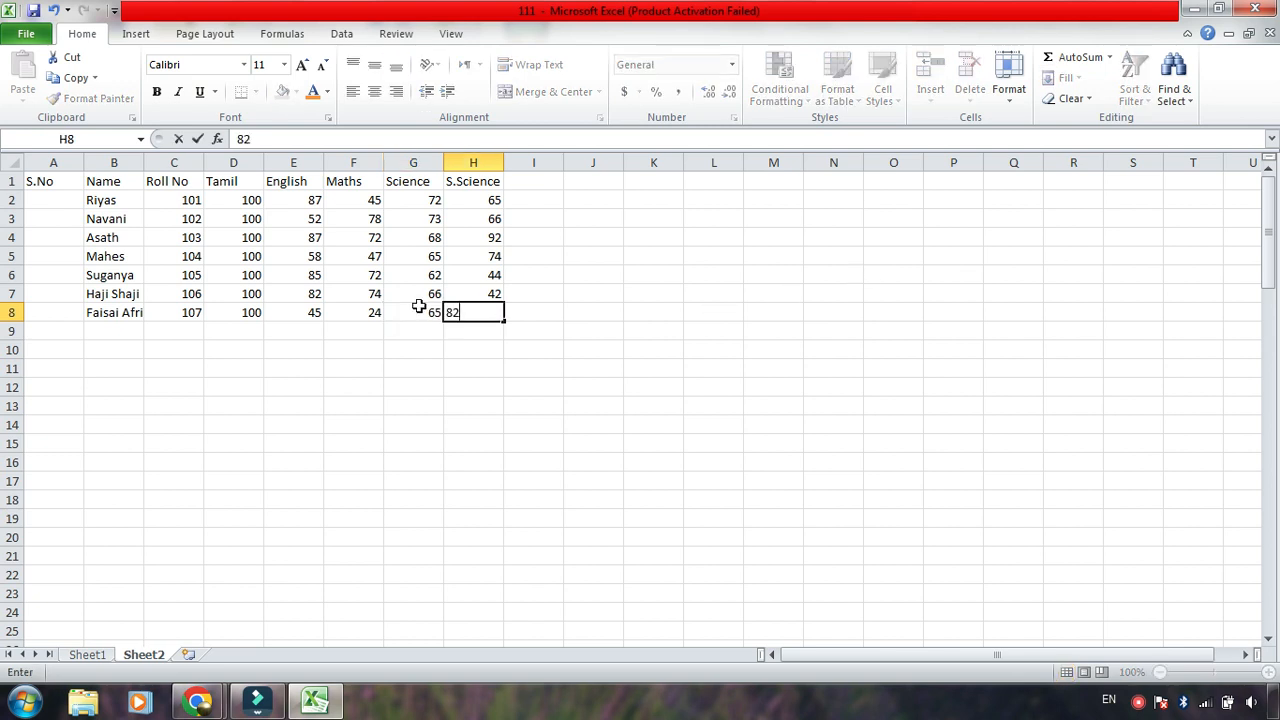
- Correct the seventh student's Maths mark in F8 to 74
{"action": "double_click", "coordinate": [375, 312]}
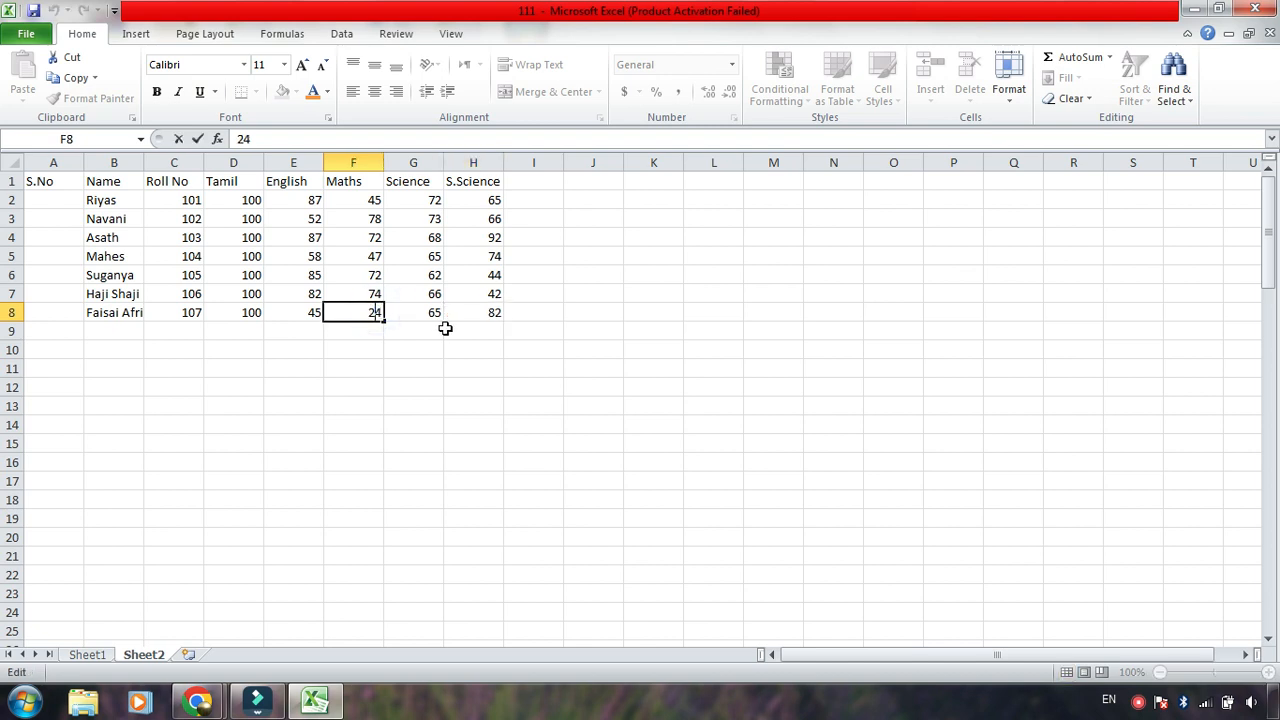
{"action": "type", "text": "7"}
{"action": "key", "text": "BackSpace"}
{"action": "left_click", "coordinate": [127, 329]}
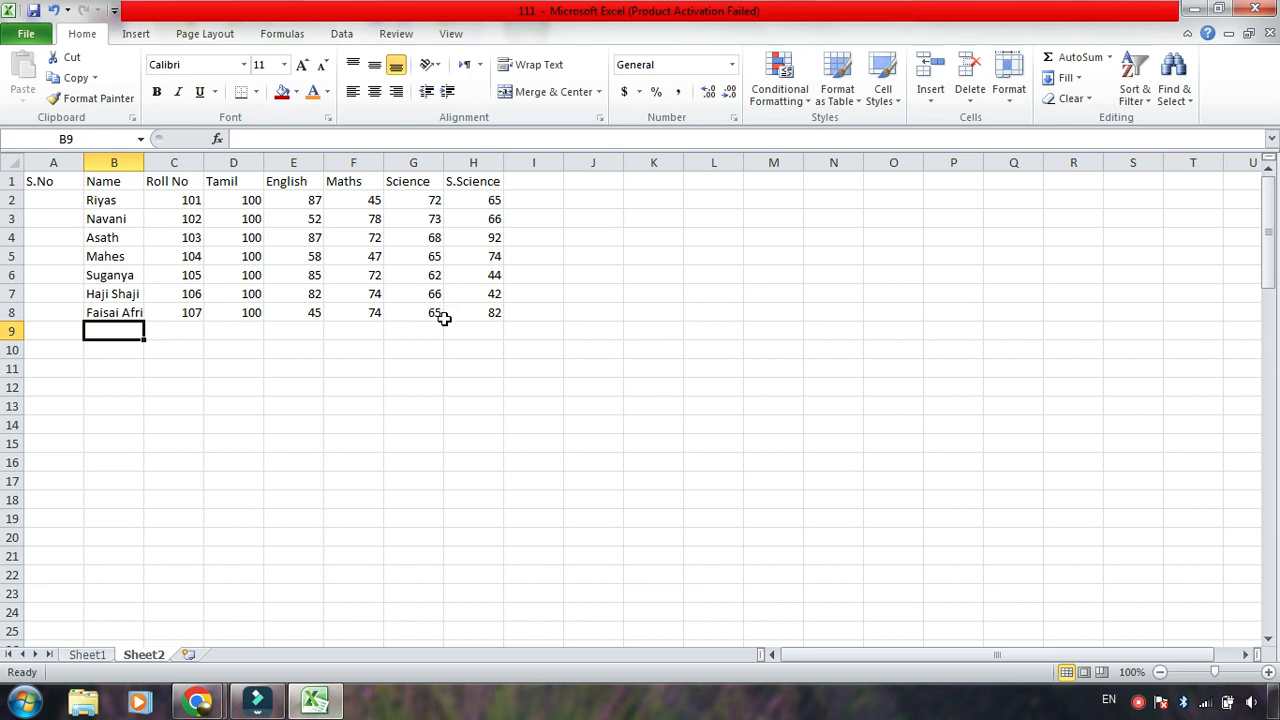
- Enter the eighth student's name in B9 and roll number 108 in C9
{"action": "type", "text": "Ca"}
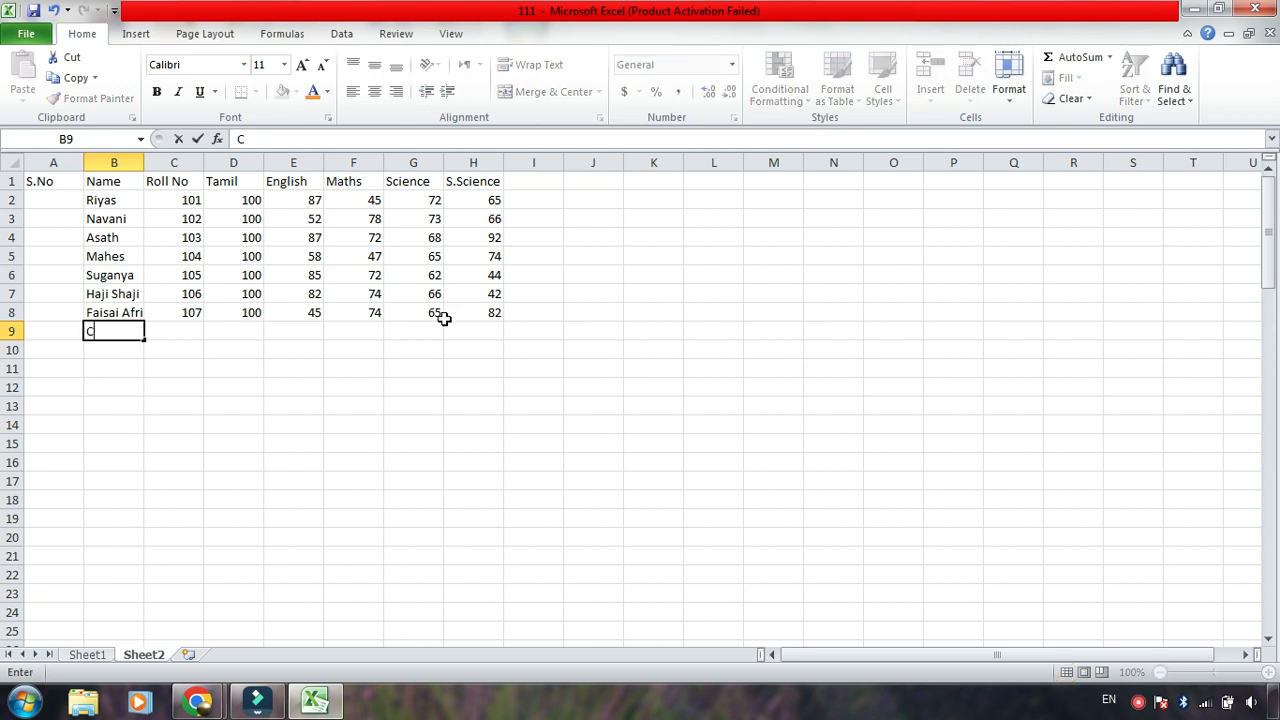
{"action": "key", "text": "BackSpace"}
{"action": "key", "text": "BackSpace"}
{"action": "type", "text": "F"}
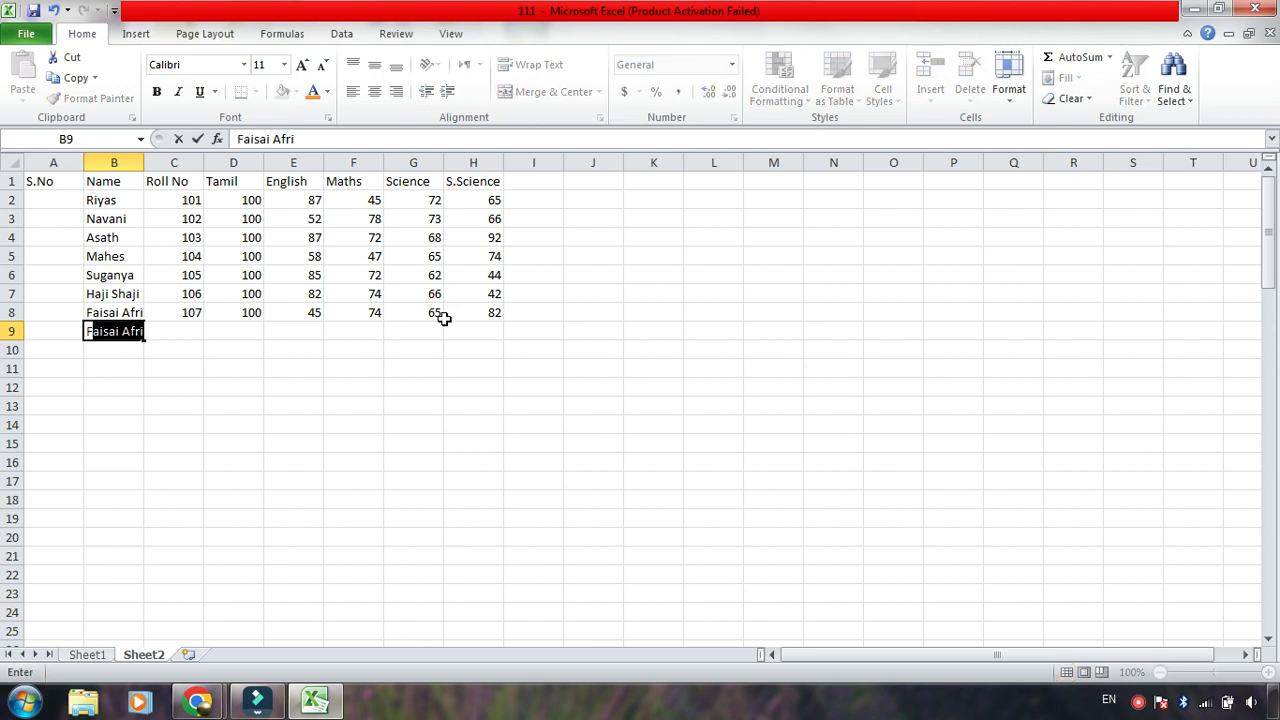
{"action": "type", "text": "arina"}
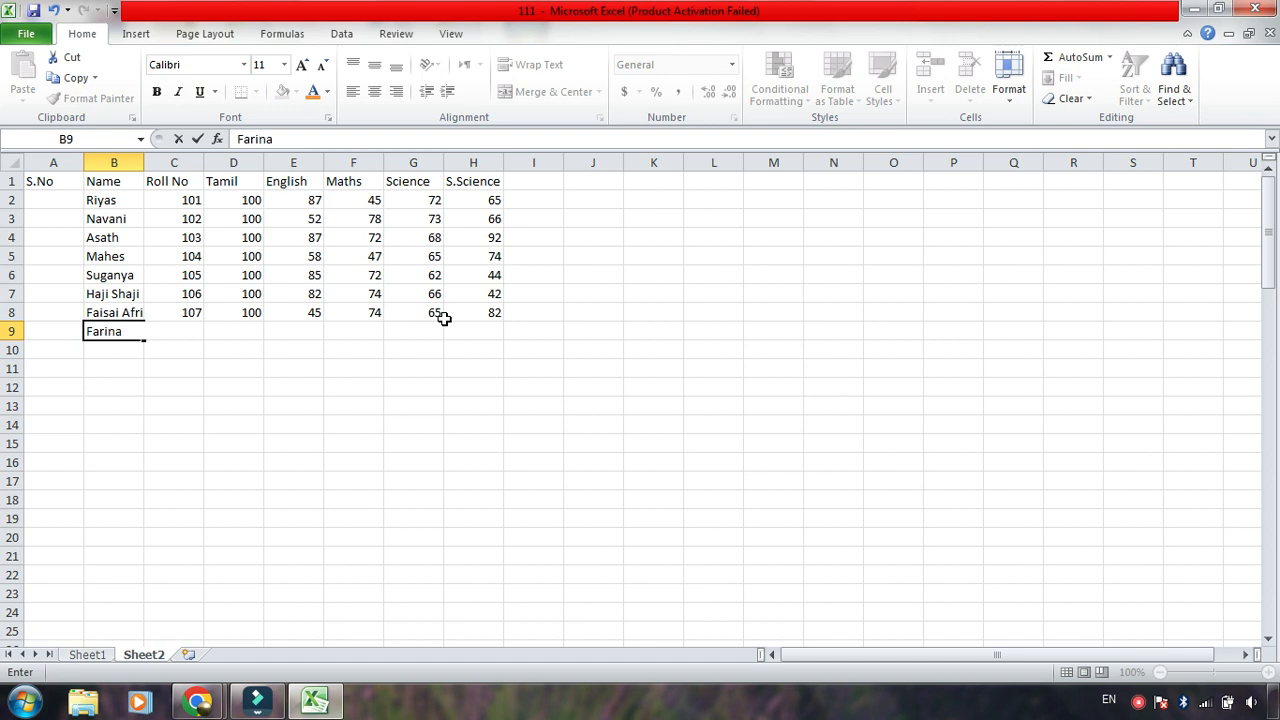
{"action": "type", "text": " Hathim"}
{"action": "key", "text": "Tab"}
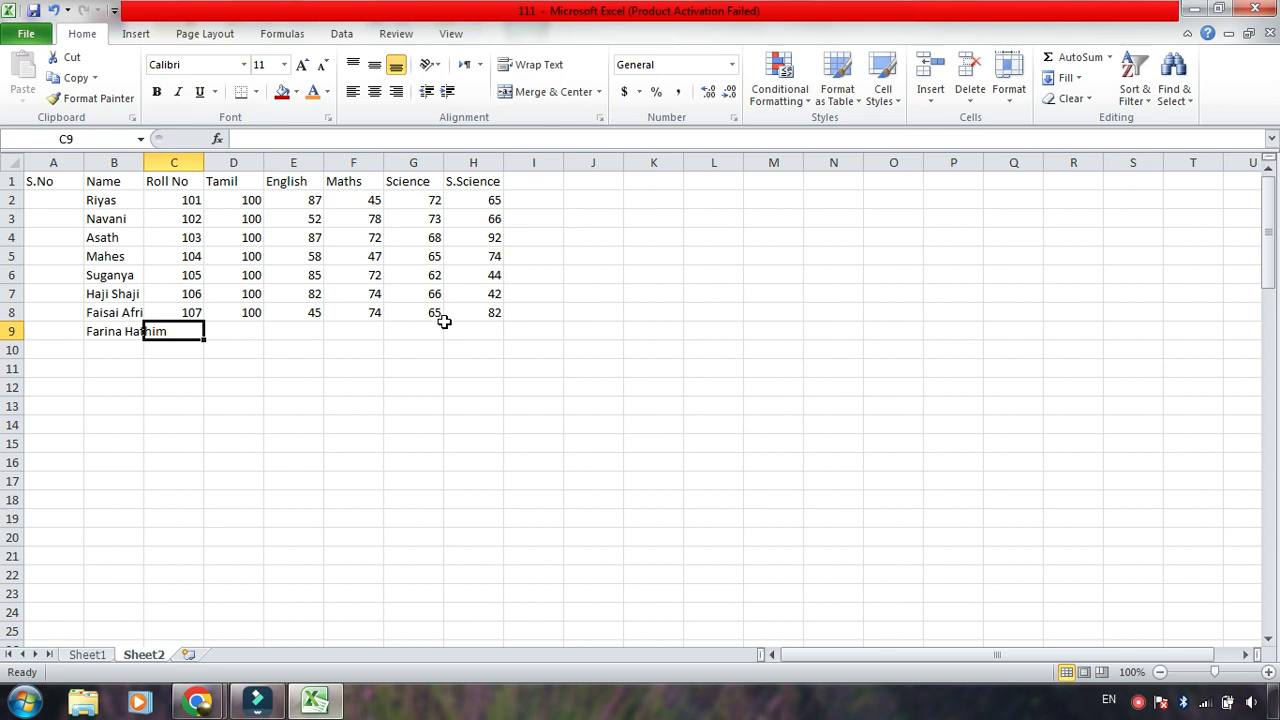
{"action": "type", "text": "108"}
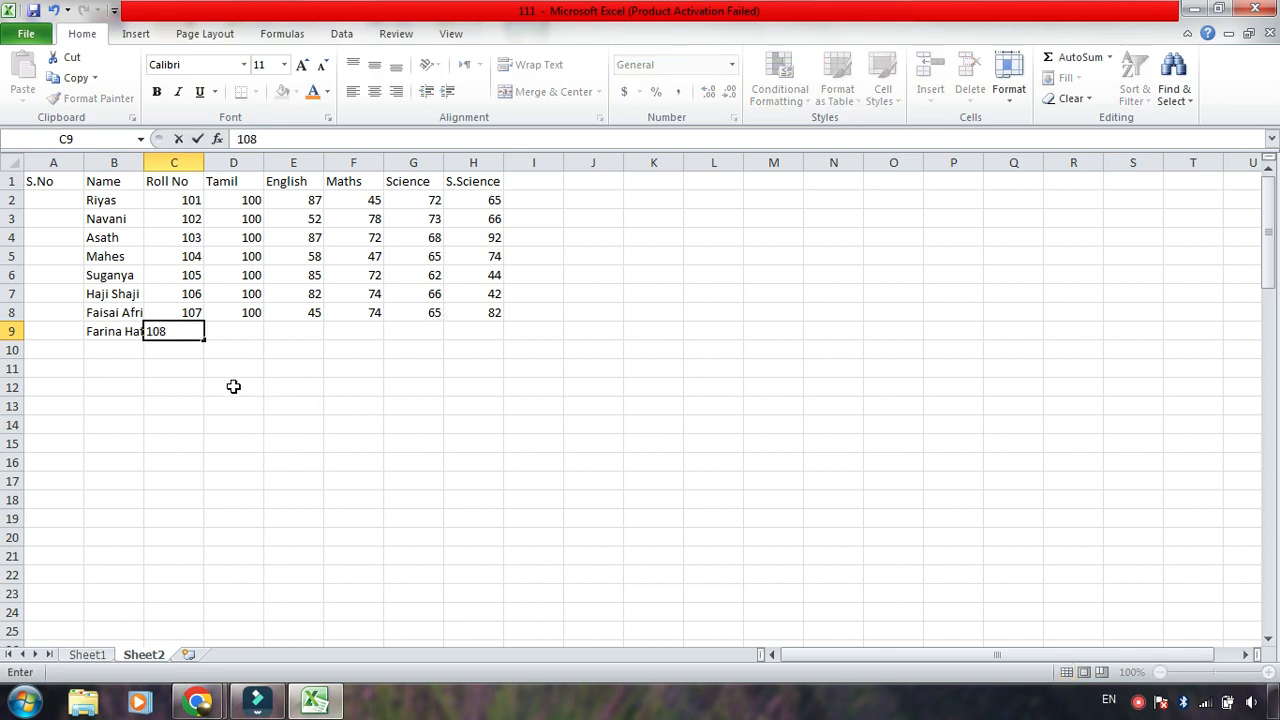
{"action": "key", "text": "Tab"}
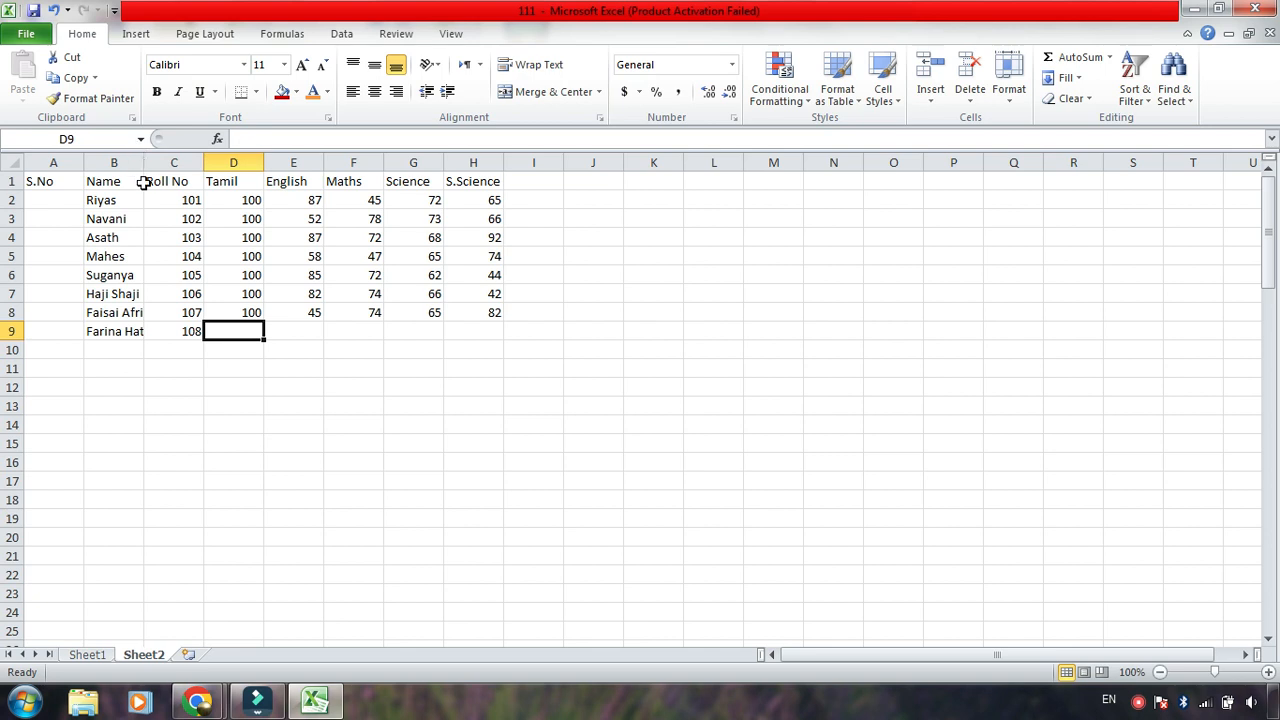
- Widen the Name column so the eighth student's full name fits
{"action": "left_click_drag", "start_coordinate": [144, 164], "coordinate": [155, 168]}
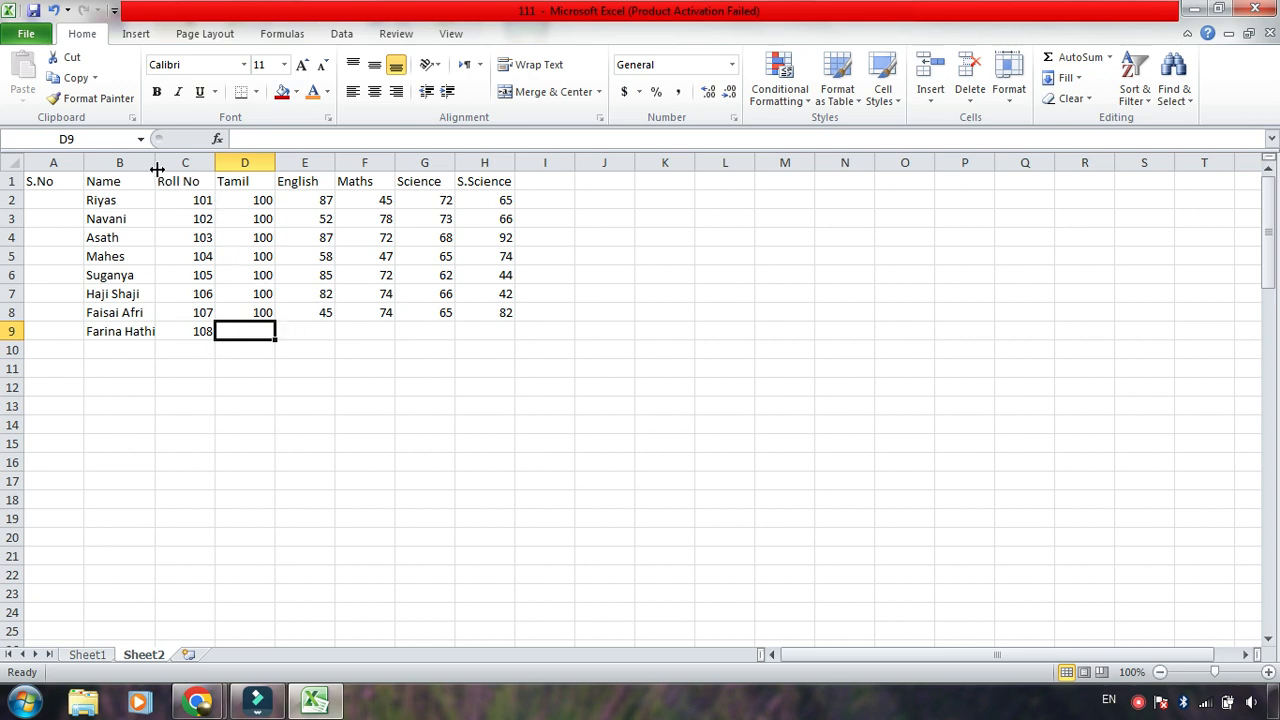
{"action": "left_click_drag", "start_coordinate": [157, 169], "coordinate": [161, 169]}
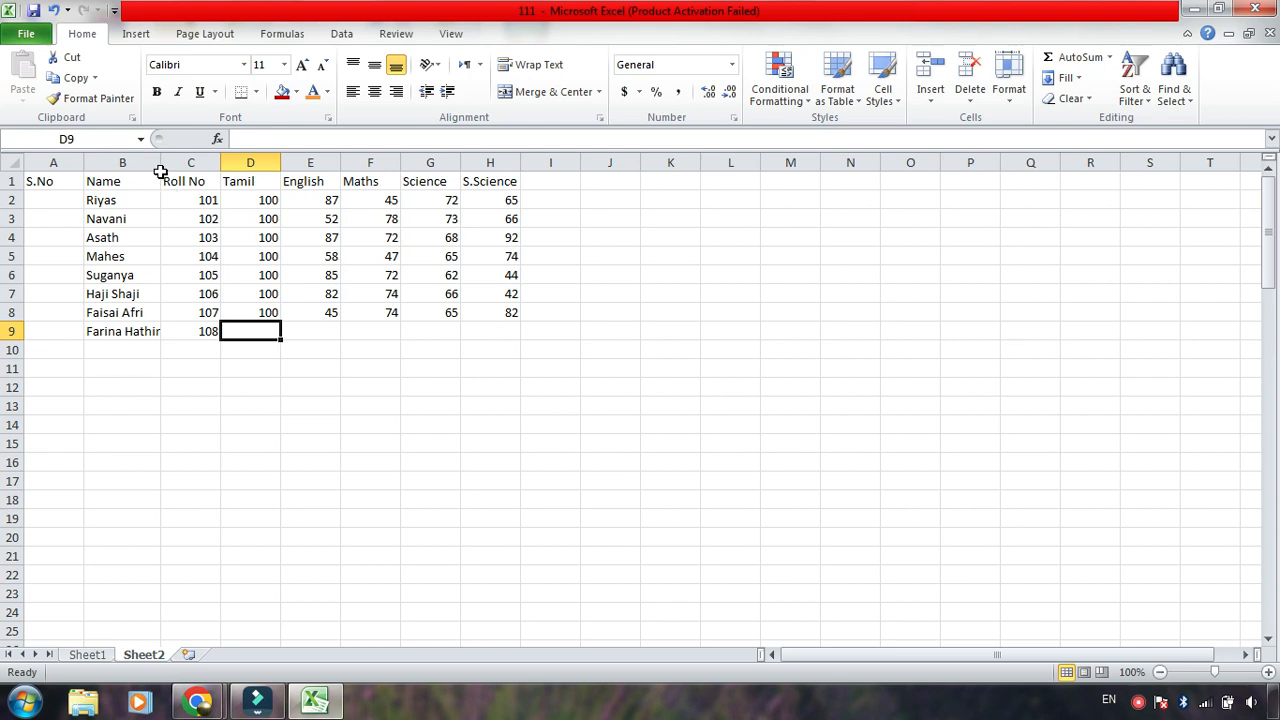
{"action": "left_click_drag", "start_coordinate": [160, 170], "coordinate": [168, 167]}
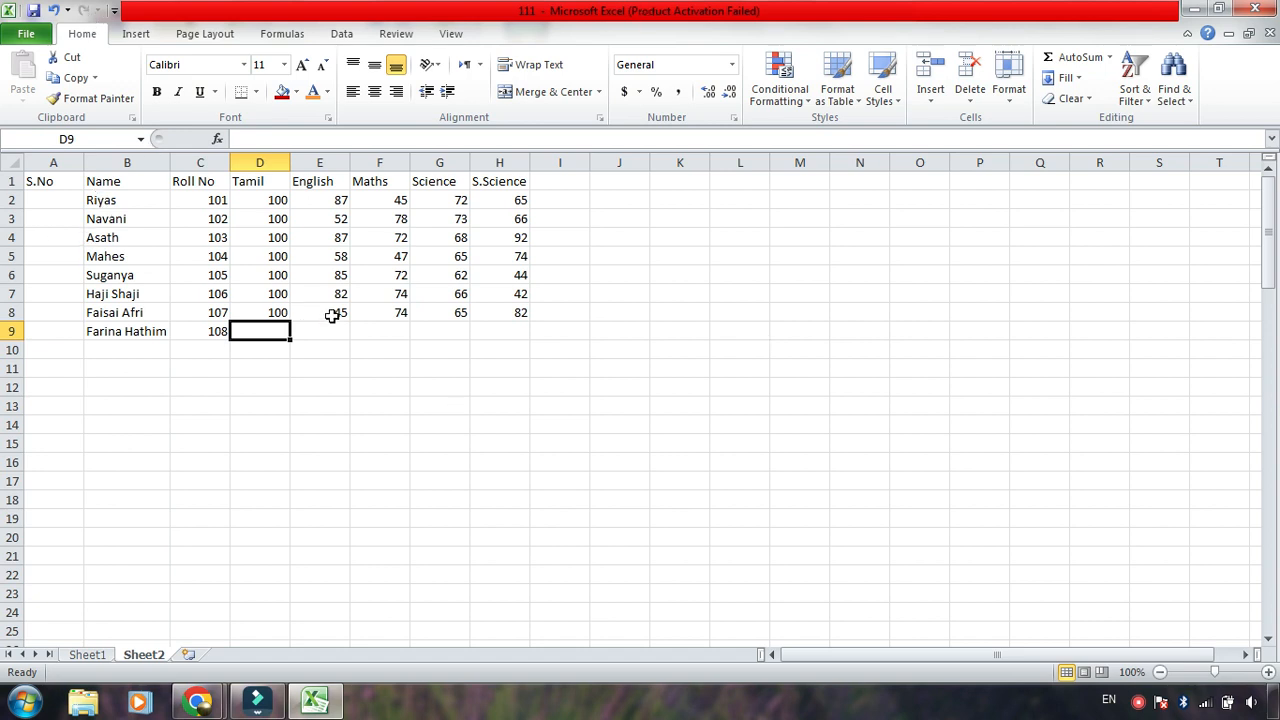
- Enter the eighth student's marks in D9:H9: Tamil 100, English 87, Maths 72, Science 99 and S.Science 52
{"action": "type", "text": "100"}
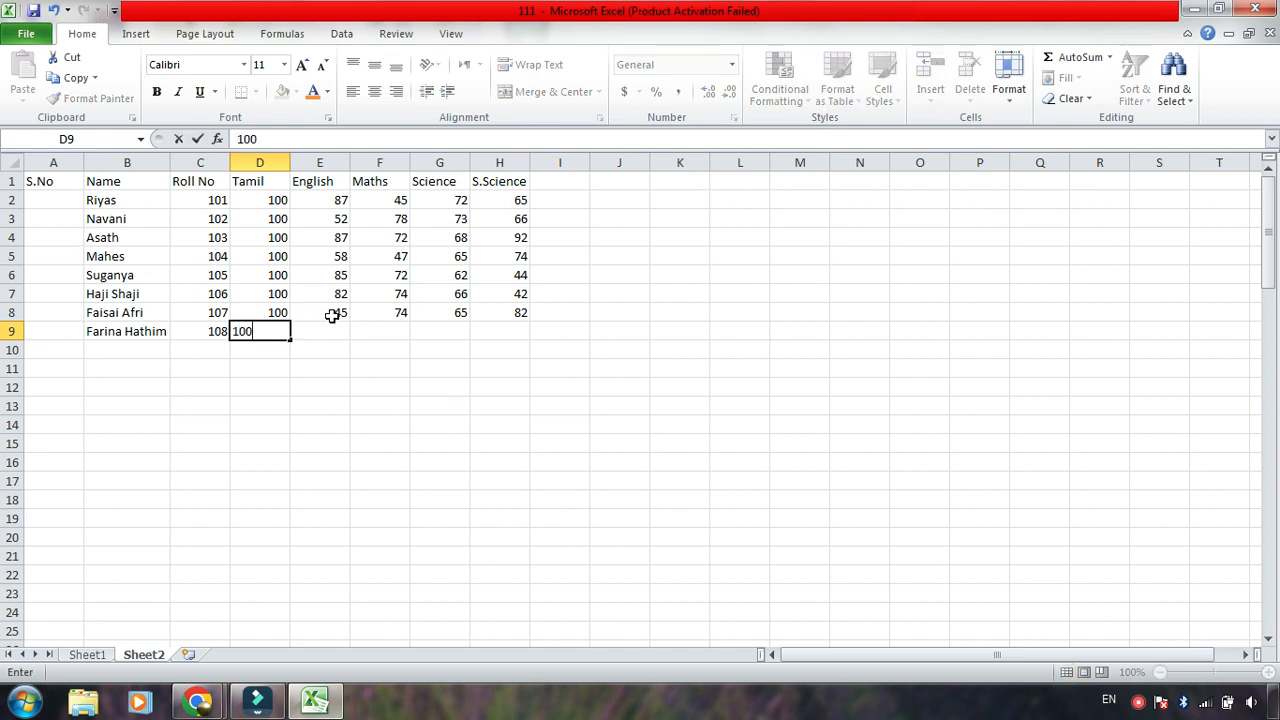
{"action": "key", "text": "Tab"}
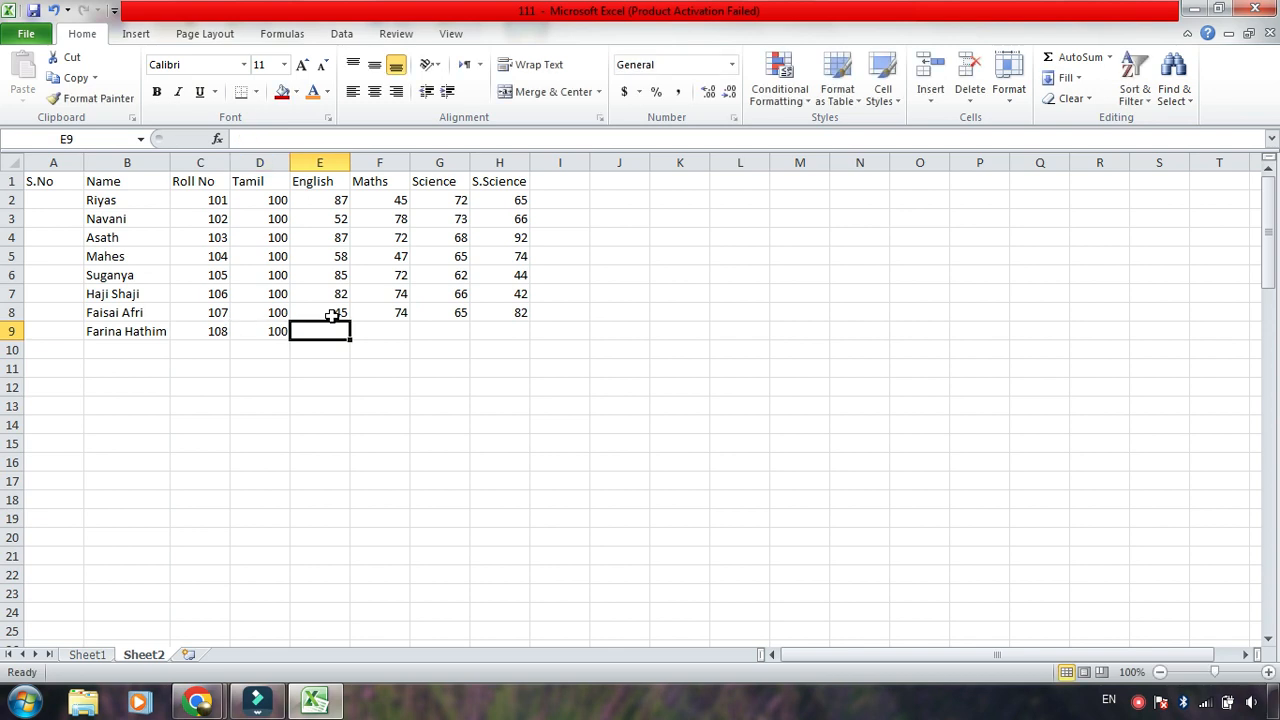
{"action": "type", "text": "87"}
{"action": "key", "text": "Tab"}
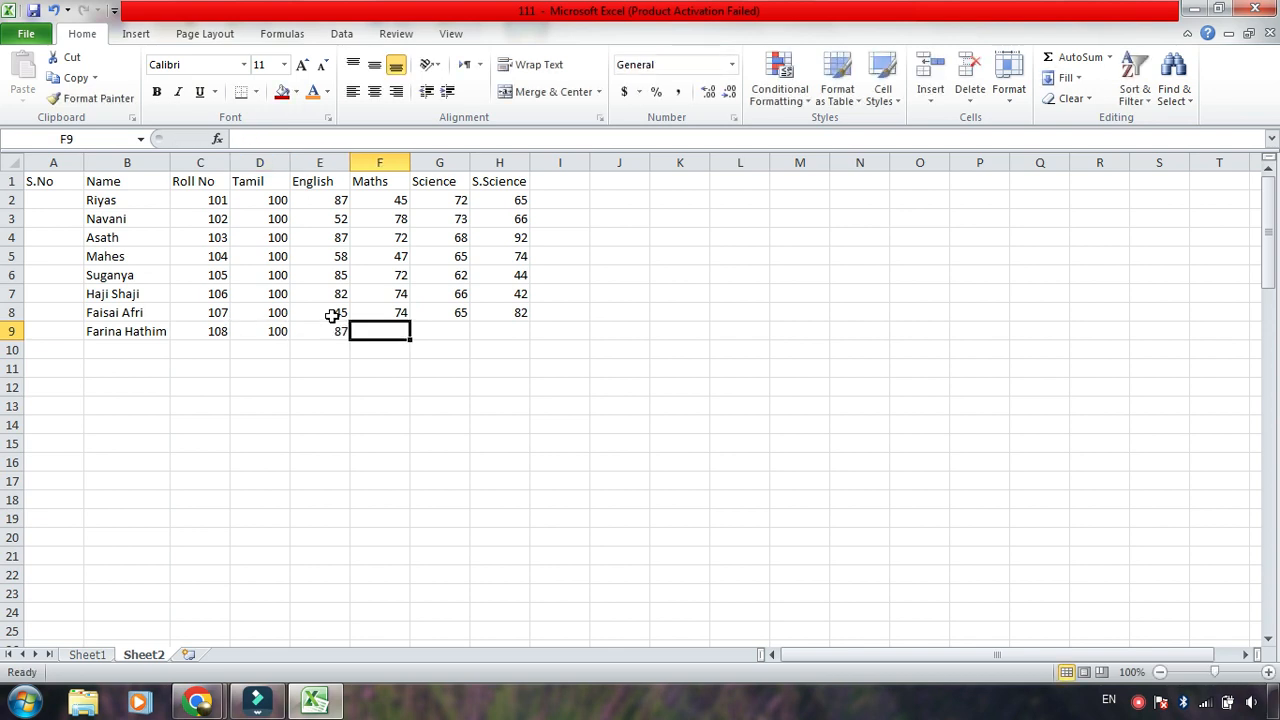
{"action": "type", "text": "72"}
{"action": "key", "text": "Tab"}
{"action": "type", "text": "99"}
{"action": "key", "text": "Tab"}
{"action": "type", "text": "52"}
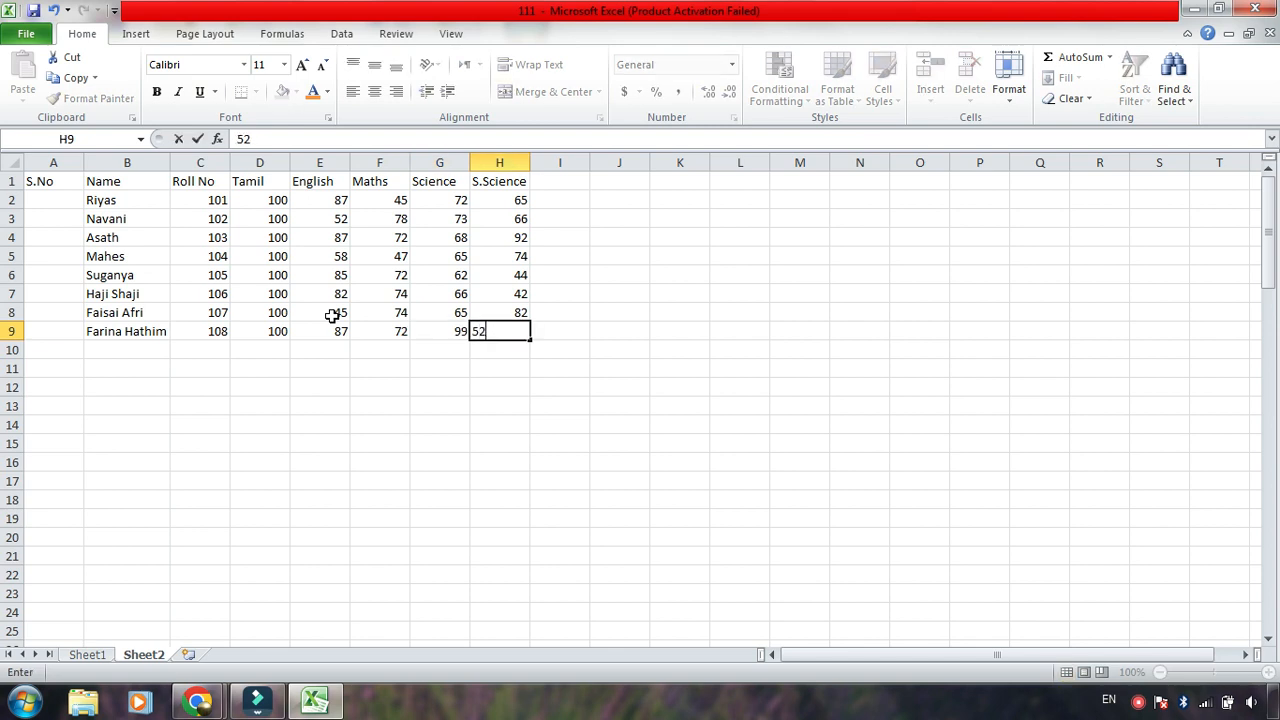
{"action": "key", "text": "Return"}
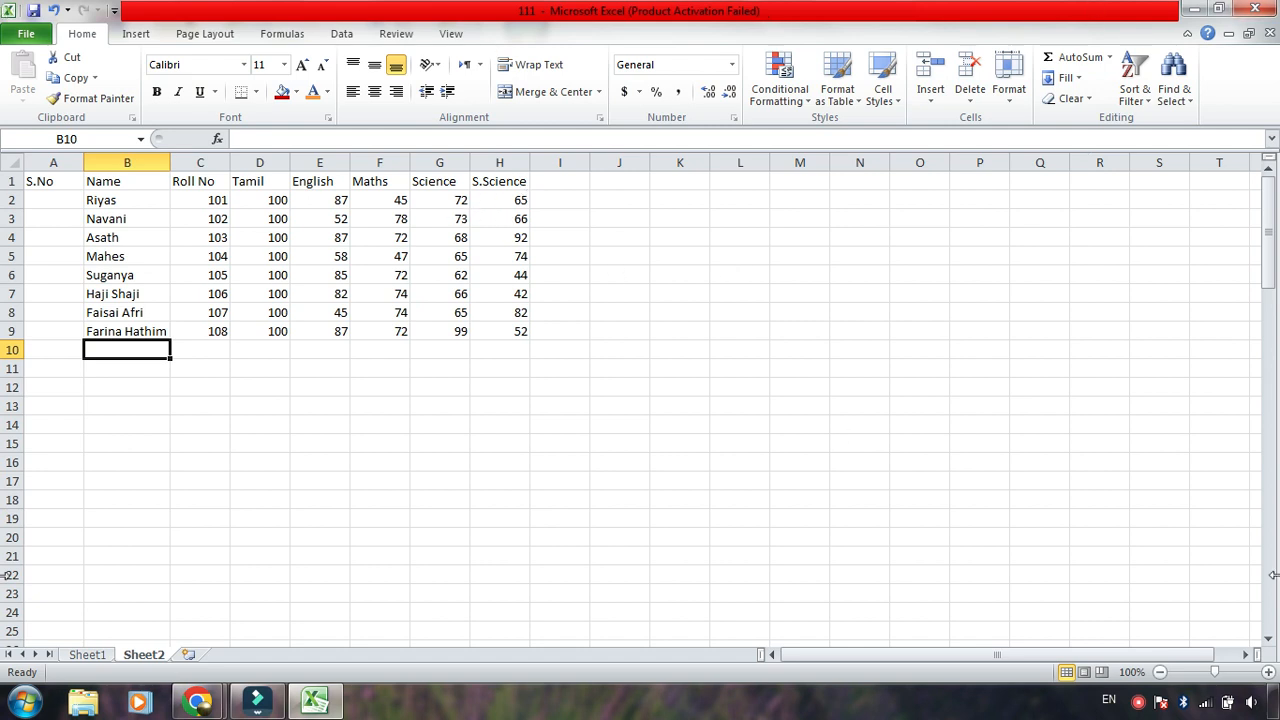
- Make the header row A1:H1 bold with the standard Red font color
{"action": "left_click_drag", "start_coordinate": [30, 187], "coordinate": [516, 180]}
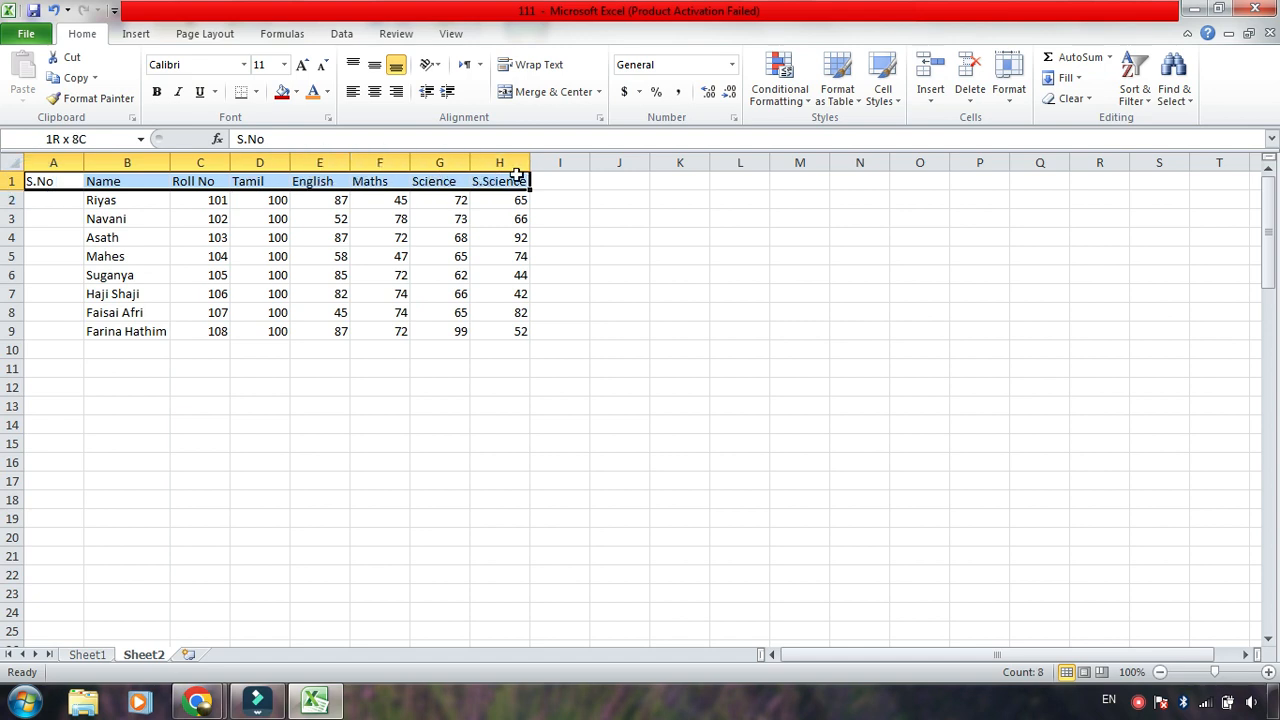
{"action": "left_click", "coordinate": [157, 97]}
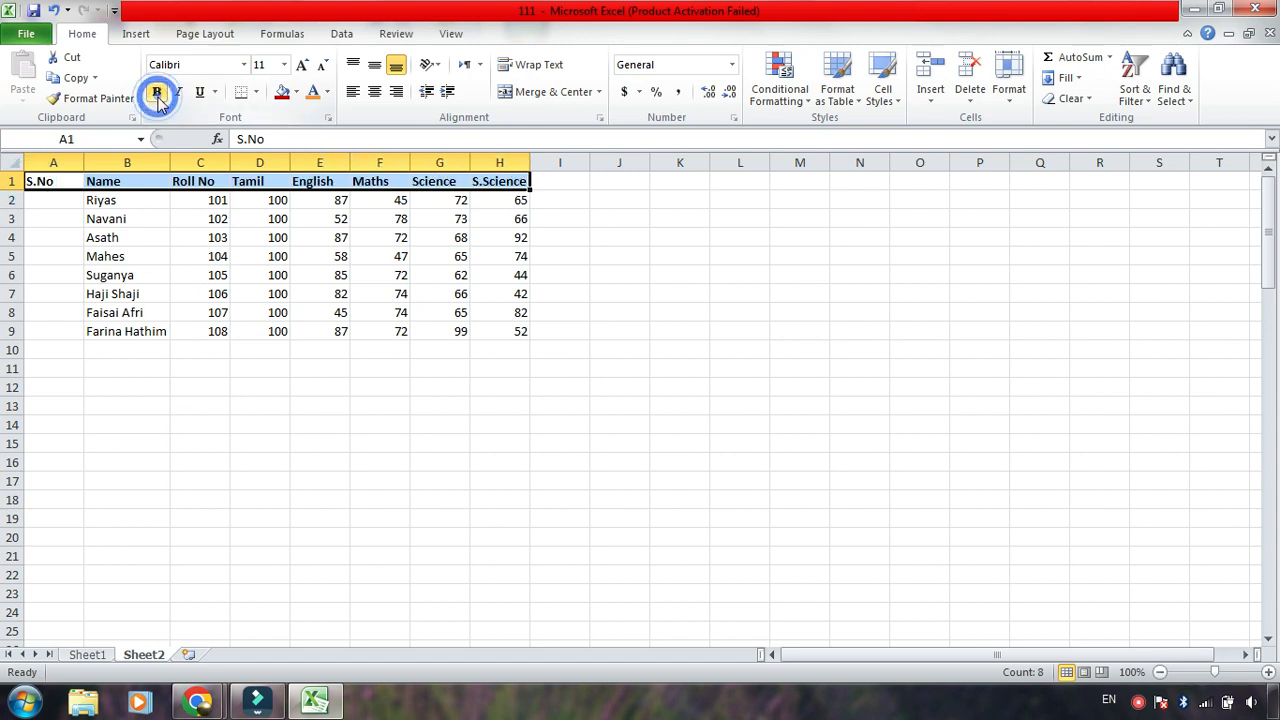
{"action": "left_click", "coordinate": [327, 93]}
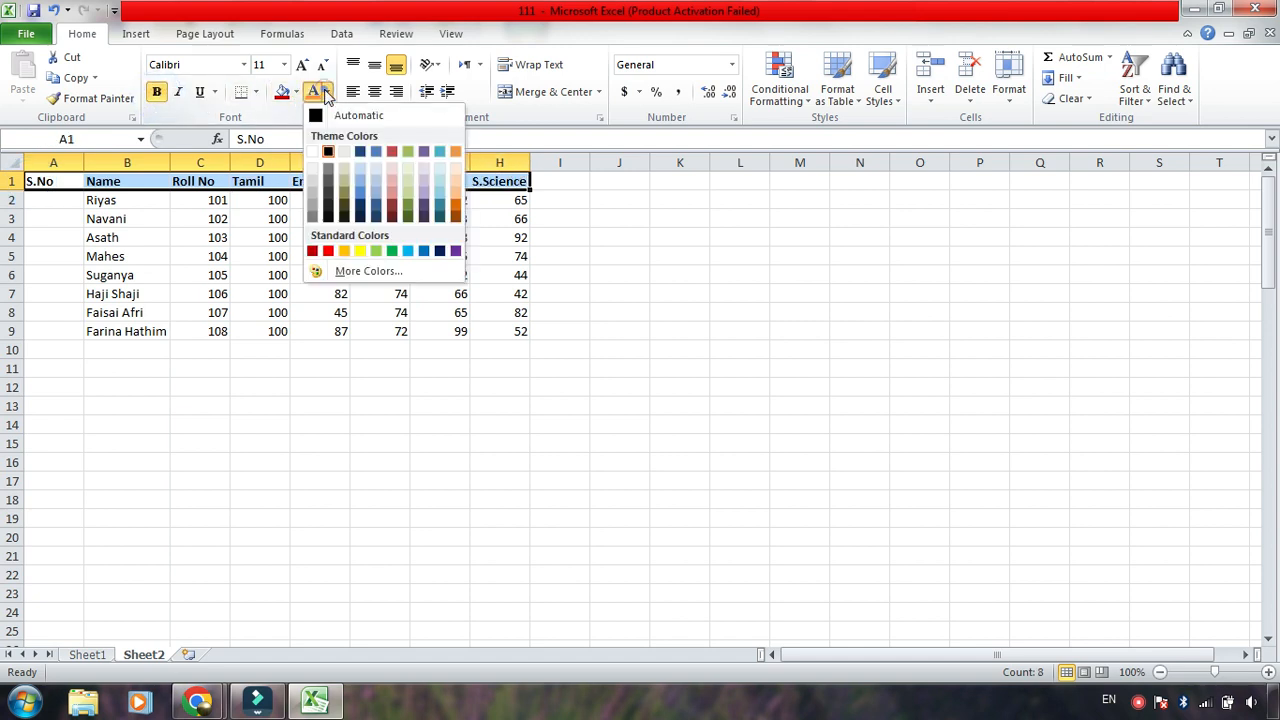
{"action": "left_click", "coordinate": [330, 252]}
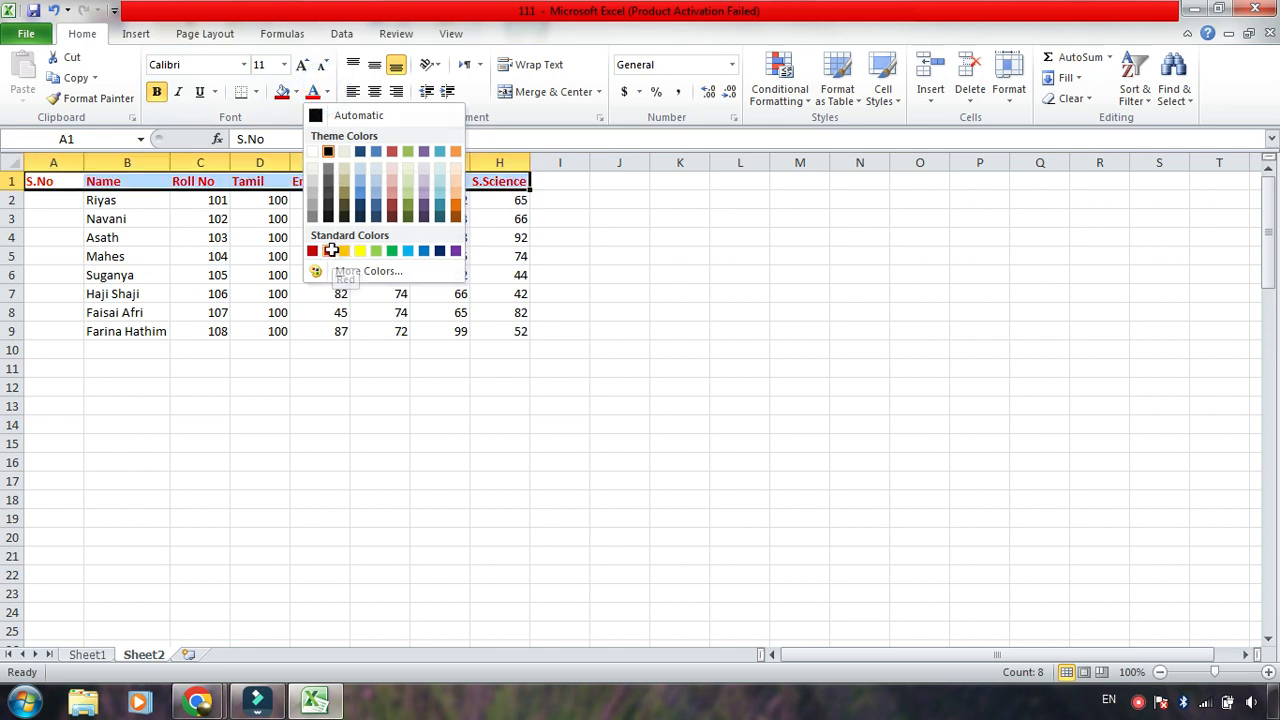
- Make the student names, roll numbers and marks in B2:H9 bold
{"action": "left_click_drag", "start_coordinate": [97, 201], "coordinate": [107, 331]}
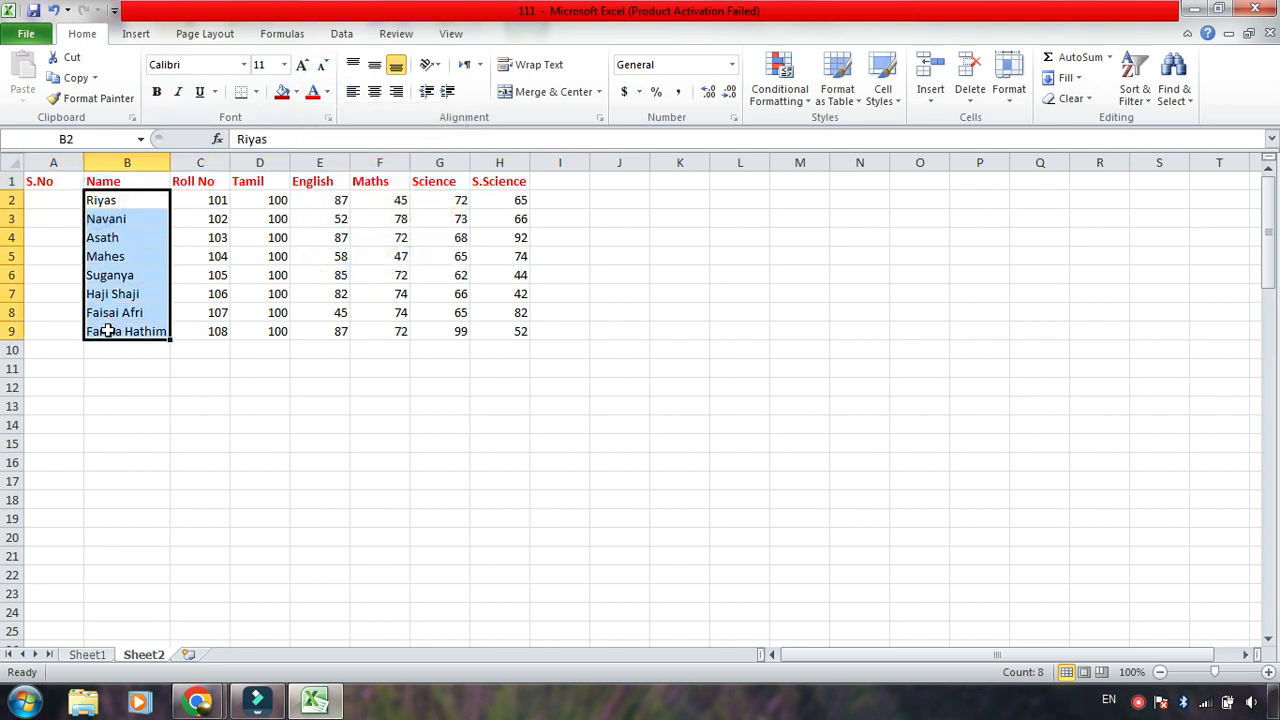
{"action": "left_click", "coordinate": [156, 91]}
{"action": "left_click_drag", "start_coordinate": [206, 200], "coordinate": [506, 329]}
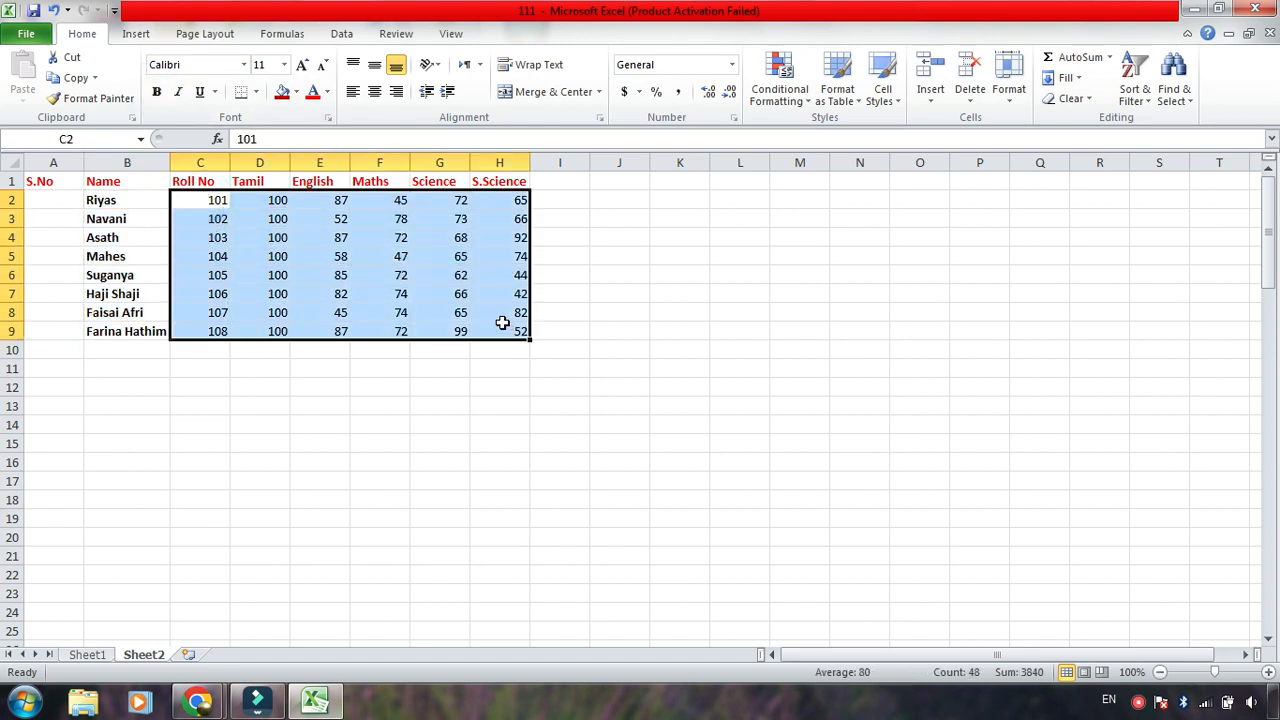
{"action": "left_click", "coordinate": [156, 91]}
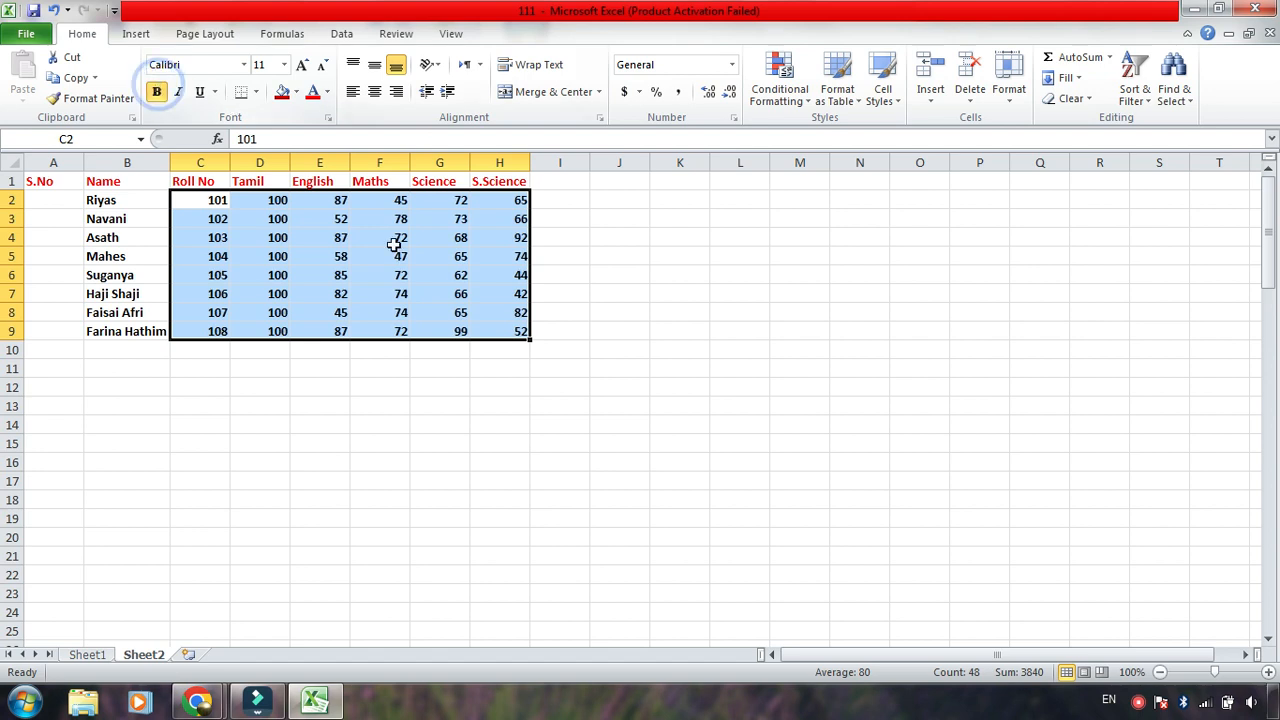
{"action": "left_click", "coordinate": [385, 312]}
{"action": "left_click", "coordinate": [42, 200]}
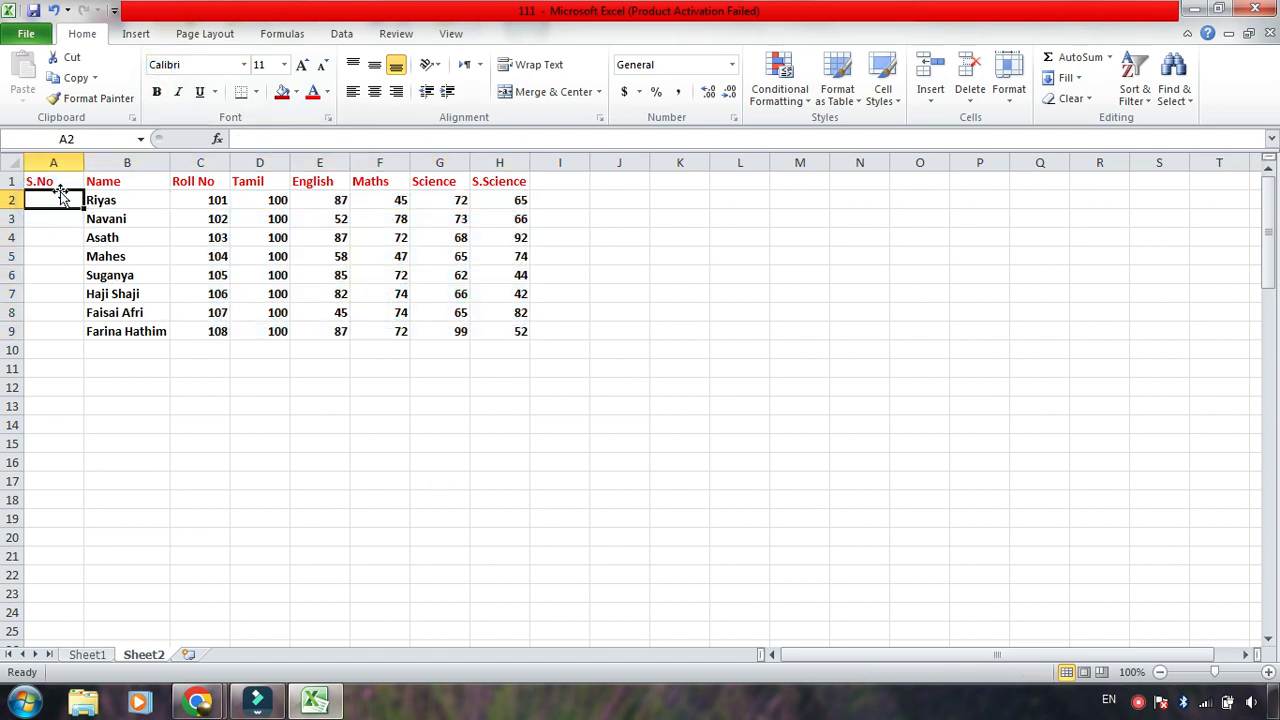
- Apply All Borders to the whole marks table, A1:H9
{"action": "left_click_drag", "start_coordinate": [44, 181], "coordinate": [526, 331]}
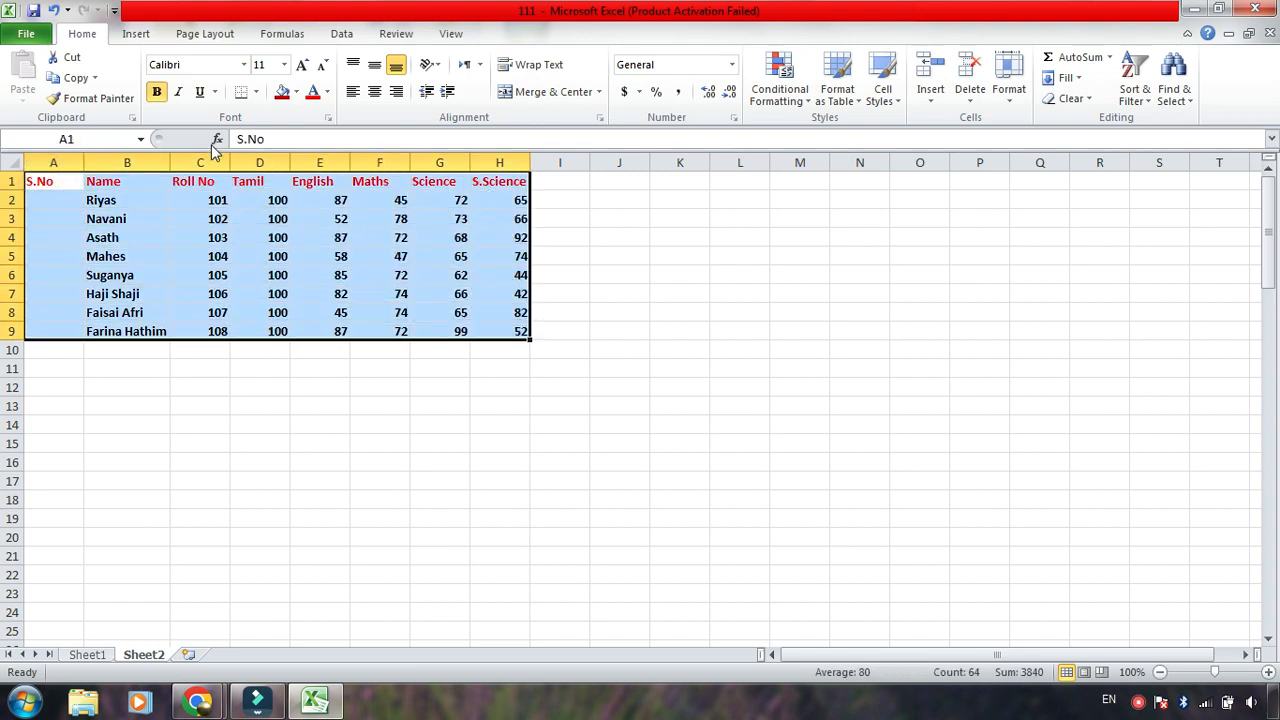
{"action": "left_click", "coordinate": [255, 92]}
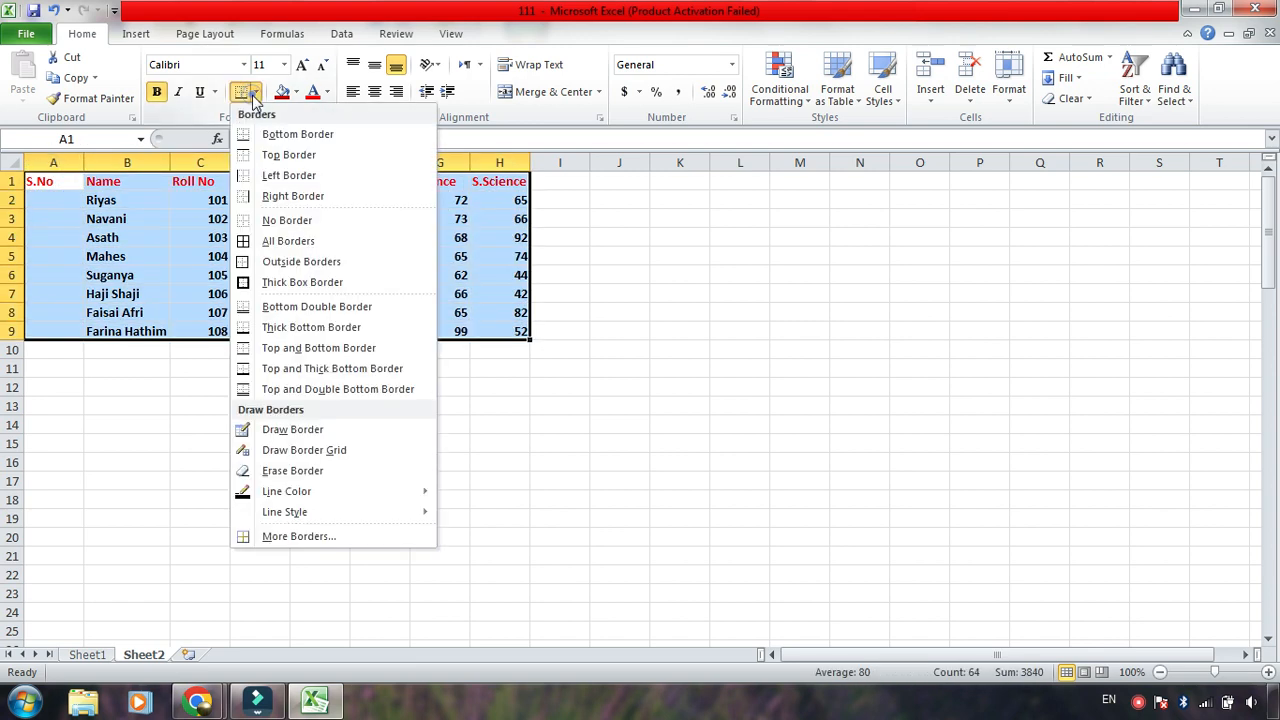
{"action": "left_click", "coordinate": [243, 241]}
{"action": "left_click", "coordinate": [320, 405]}
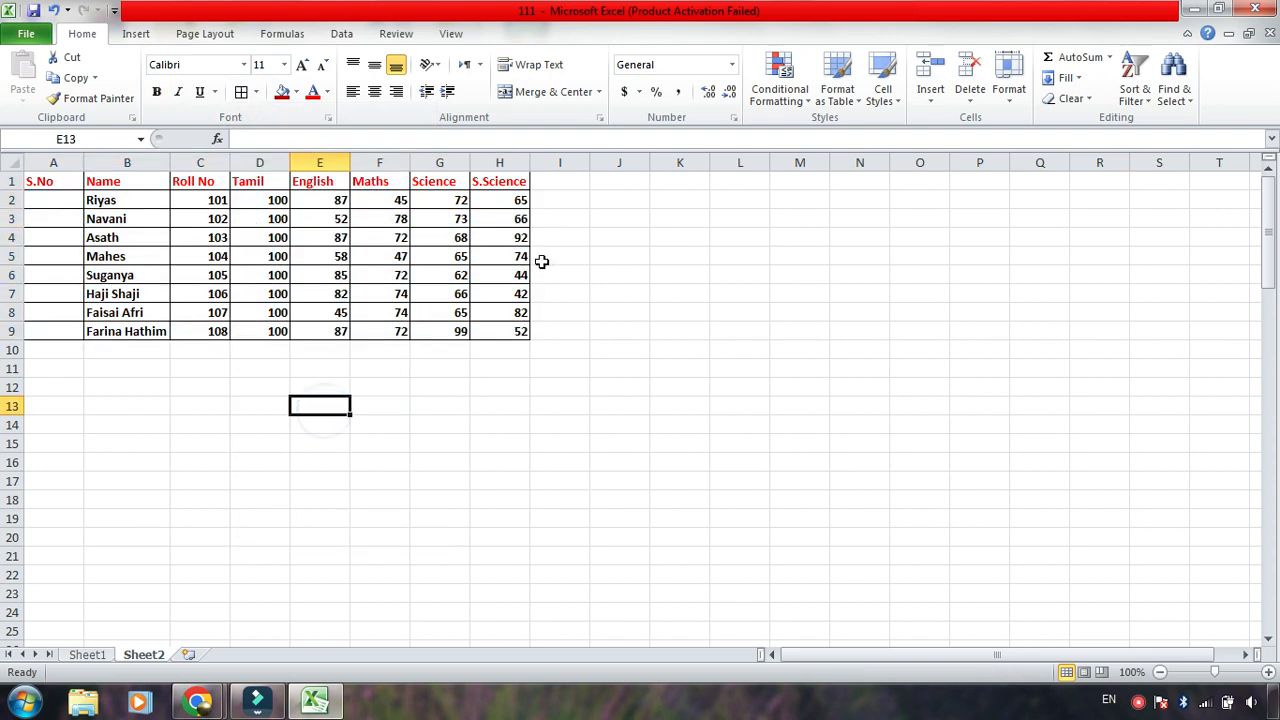
- Review the list of serial number methods on Sheet1 and return to cell A2 on Sheet2
{"action": "left_click", "coordinate": [57, 200]}
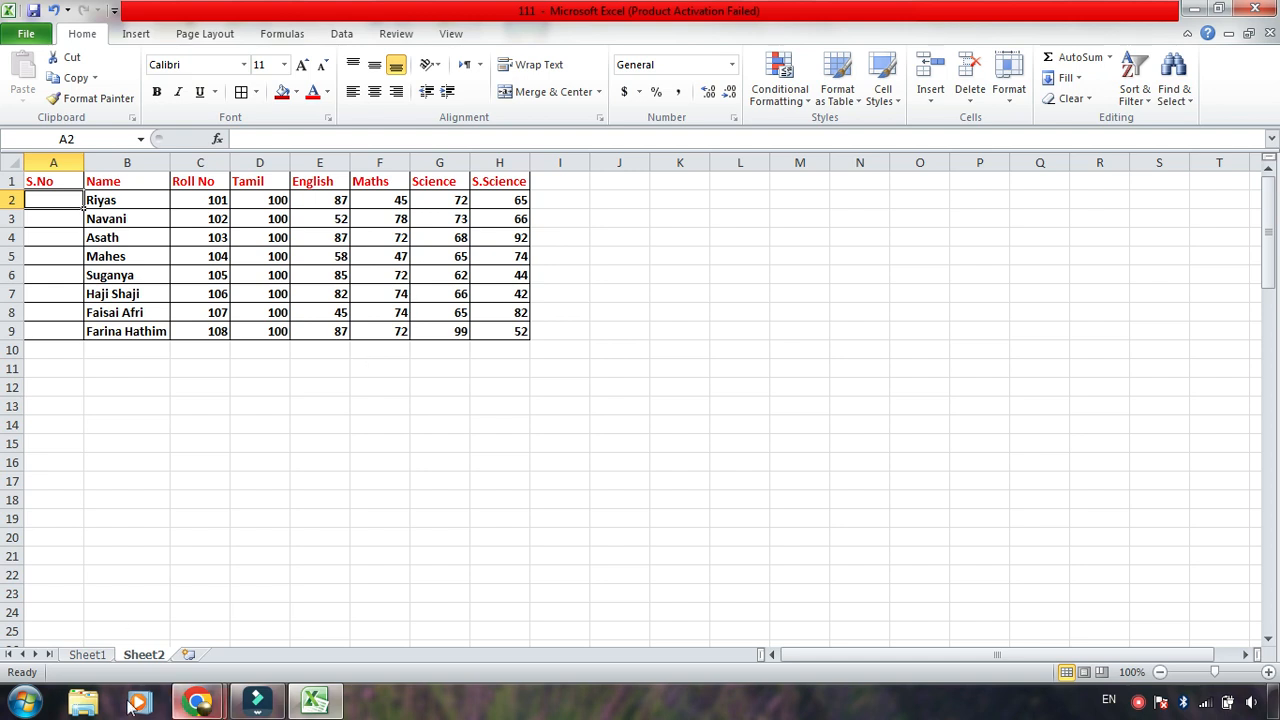
{"action": "left_click", "coordinate": [92, 654]}
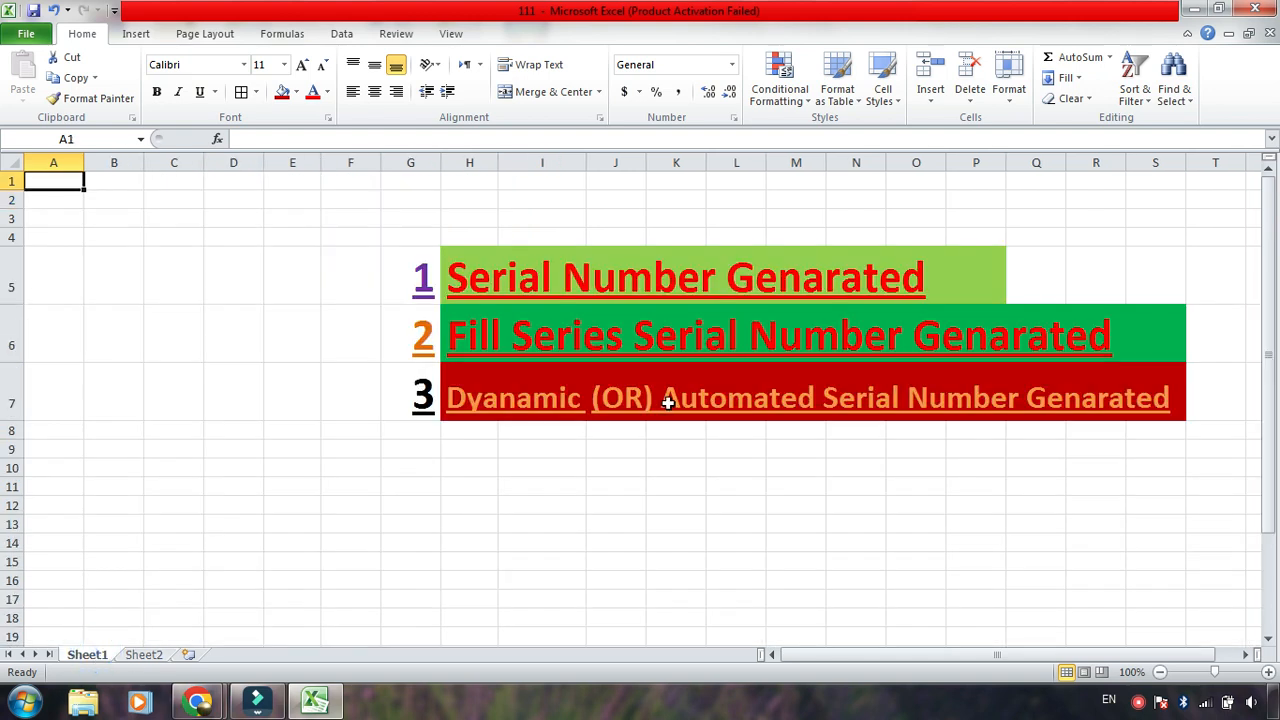
{"action": "left_click", "coordinate": [143, 654]}
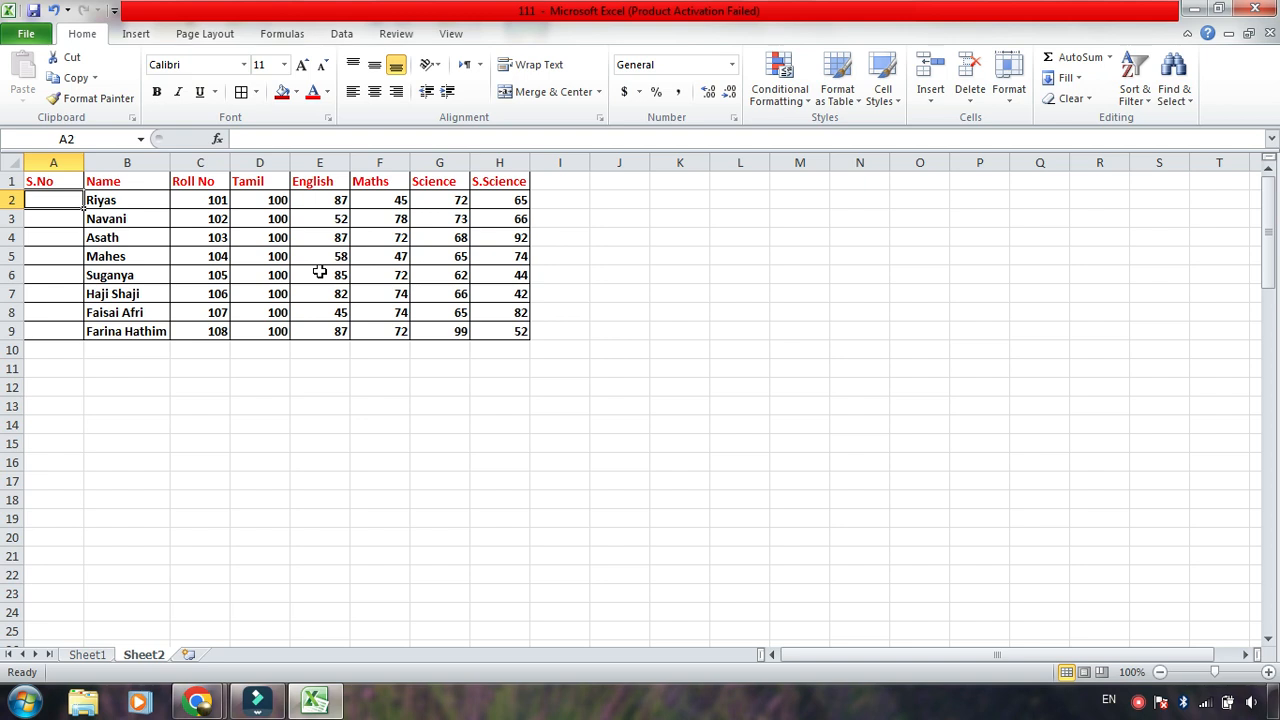
- Enter 1 in A2 and 2 in A3, and extend the serial number series down to A9
{"action": "type", "text": "1"}
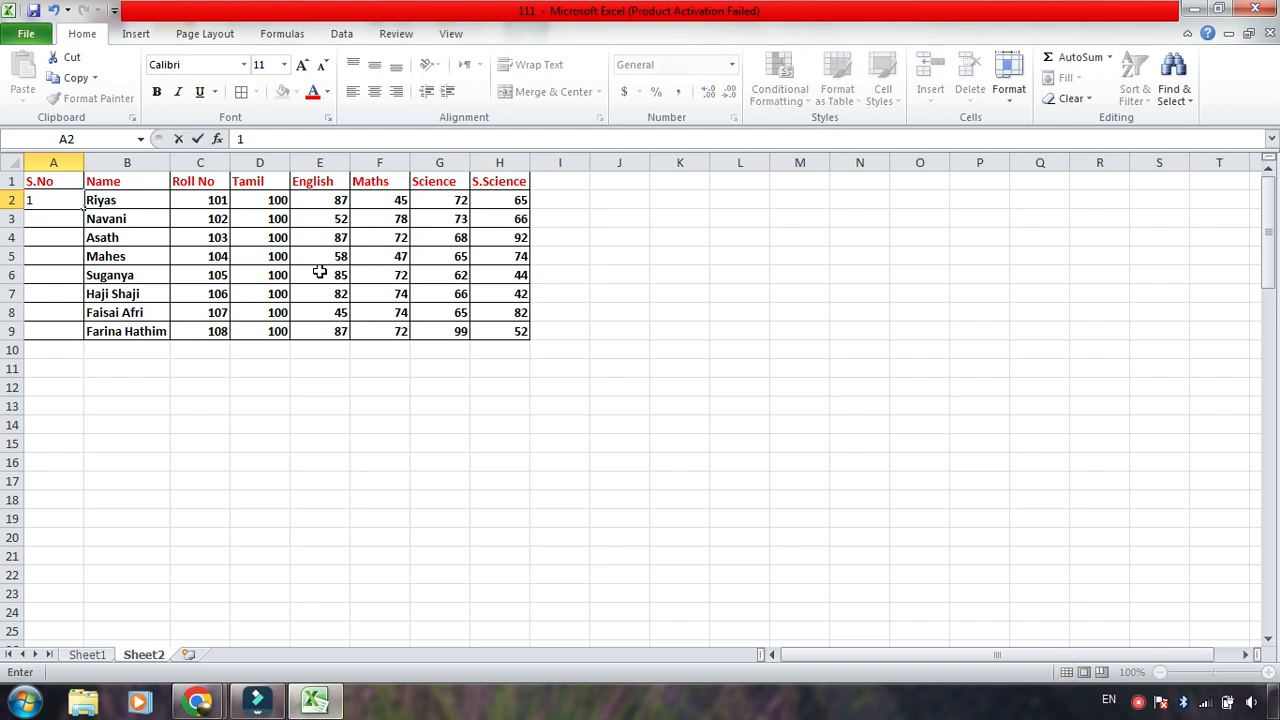
{"action": "key", "text": "Return"}
{"action": "type", "text": "2"}
{"action": "key", "text": "Return"}
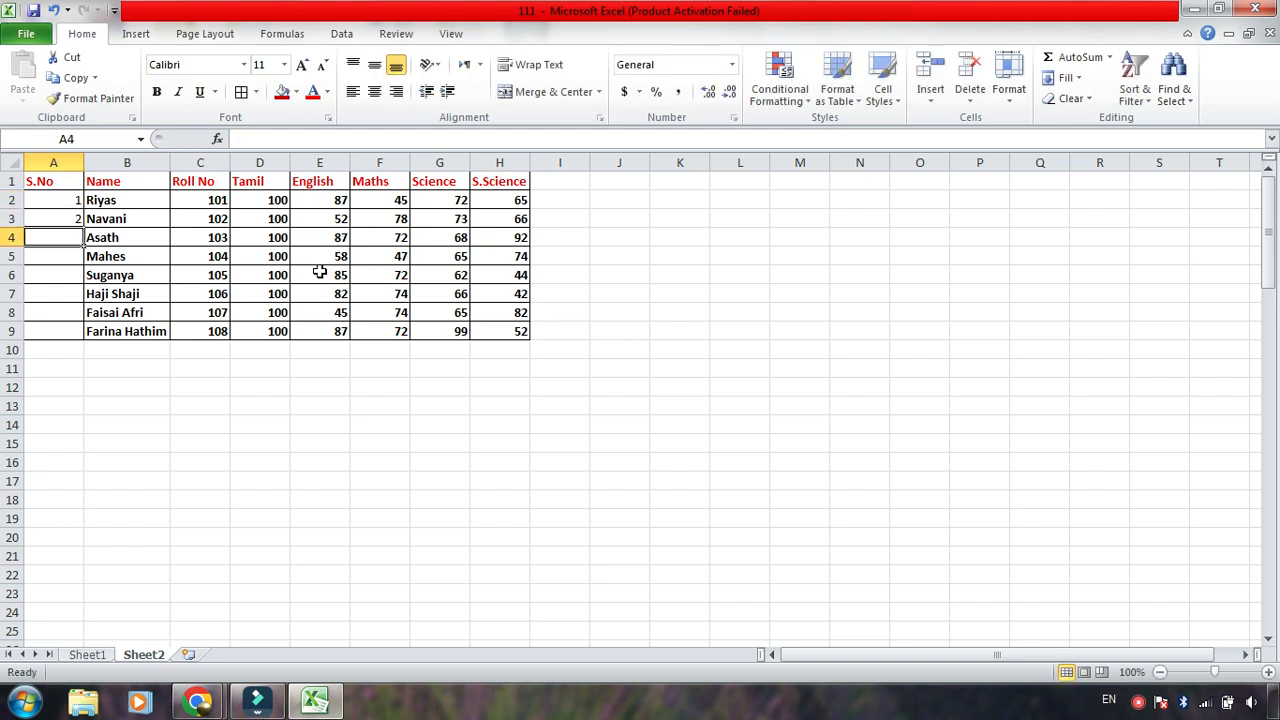
{"action": "left_click", "coordinate": [63, 199]}
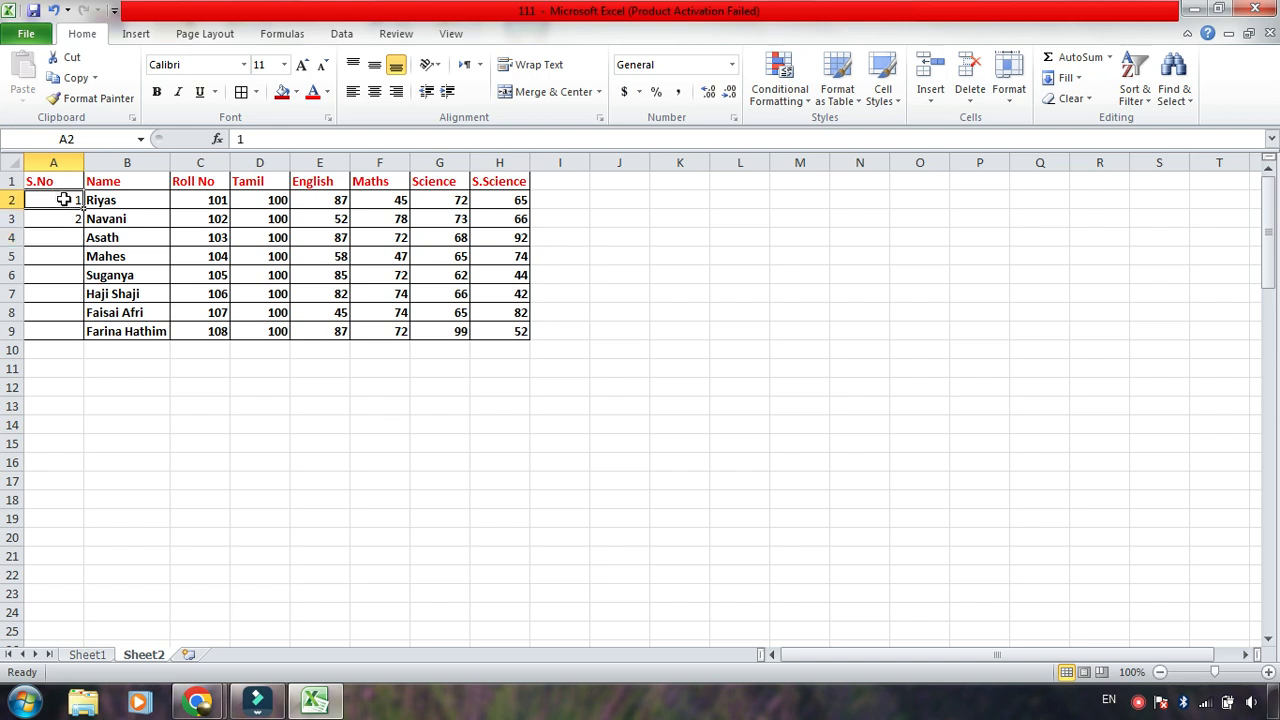
{"action": "left_click_drag", "start_coordinate": [63, 200], "coordinate": [84, 331]}
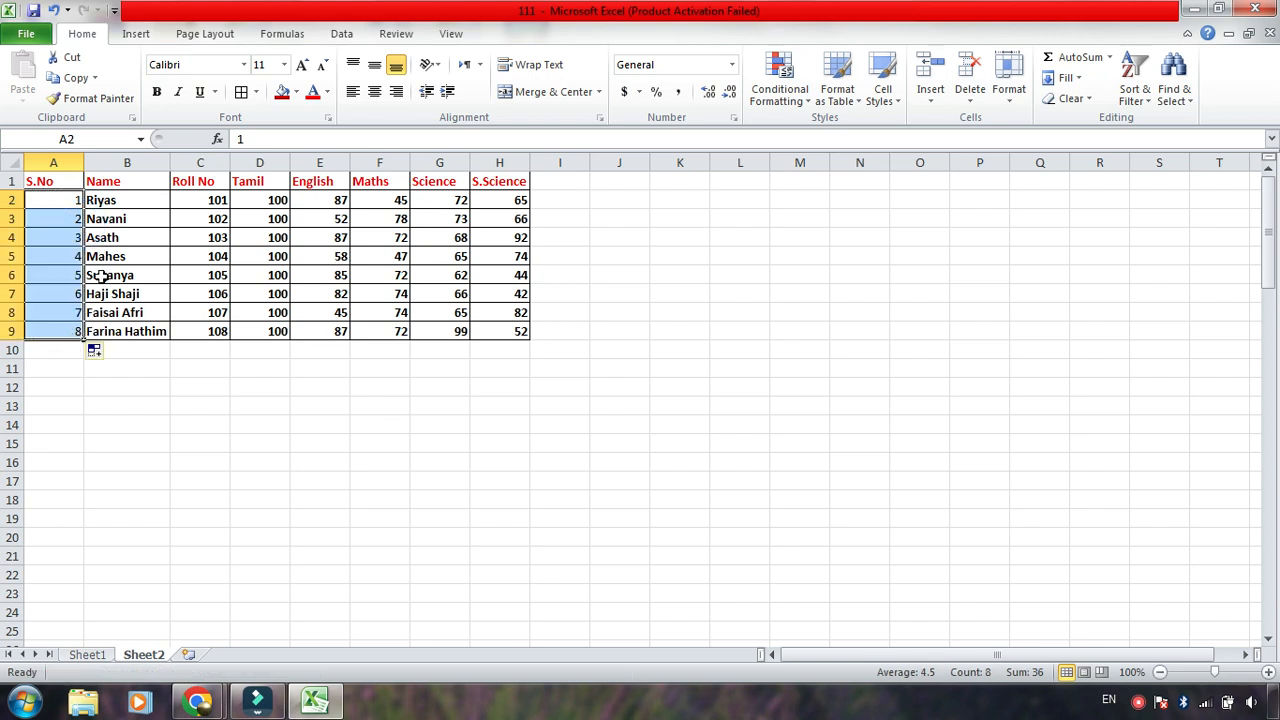
{"action": "left_click", "coordinate": [131, 477]}
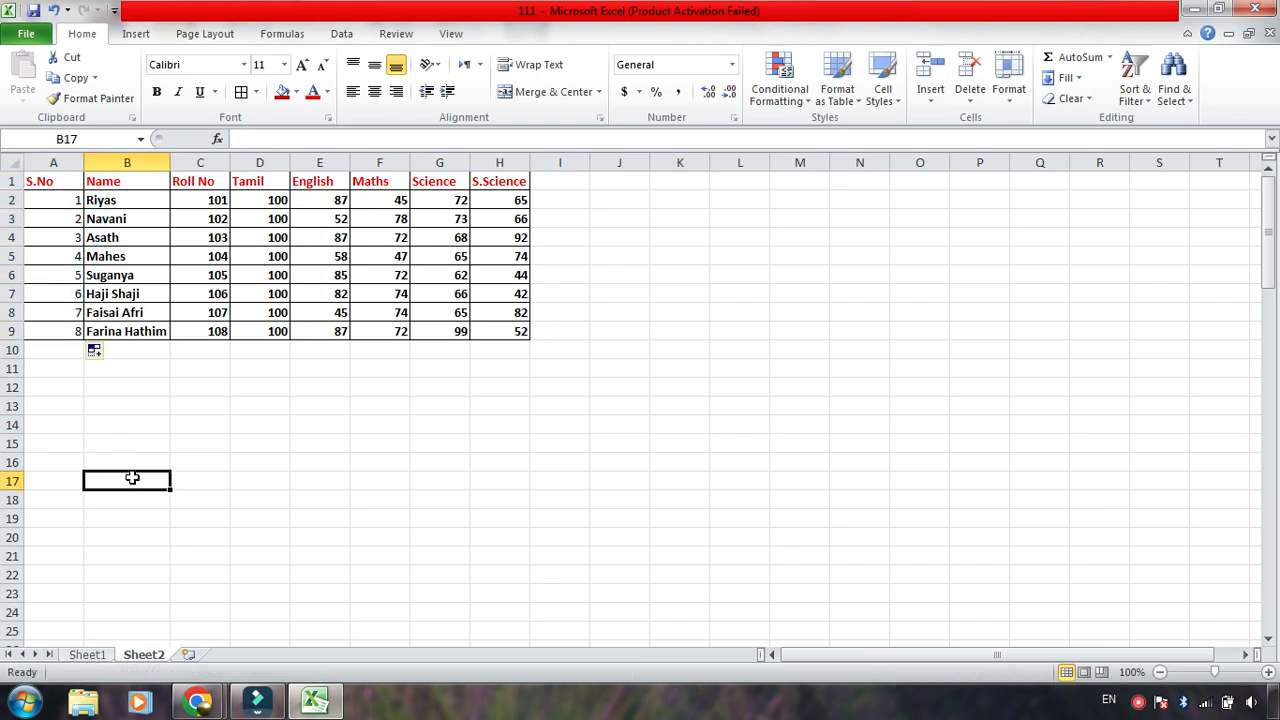
- Delete row 5 from the marks table and undo the deletion, doing this twice
{"action": "left_click", "coordinate": [10, 257]}
{"action": "left_click", "coordinate": [150, 448]}
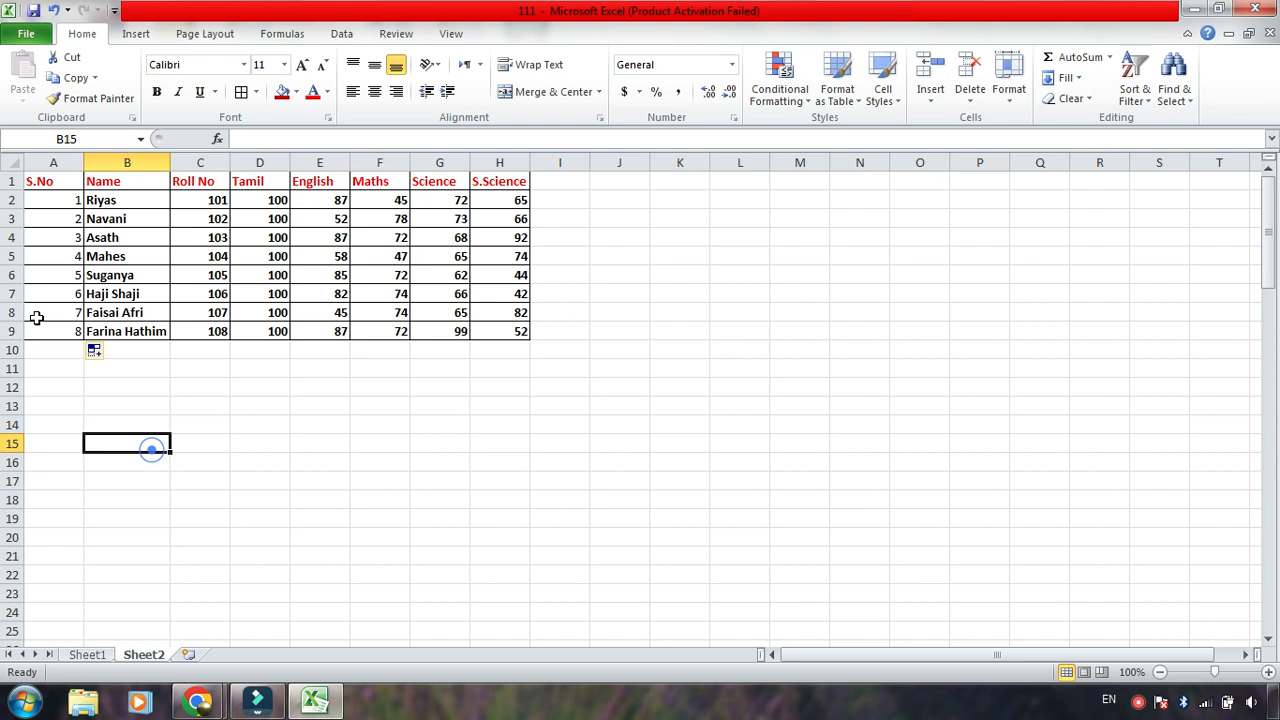
{"action": "left_click", "coordinate": [12, 256]}
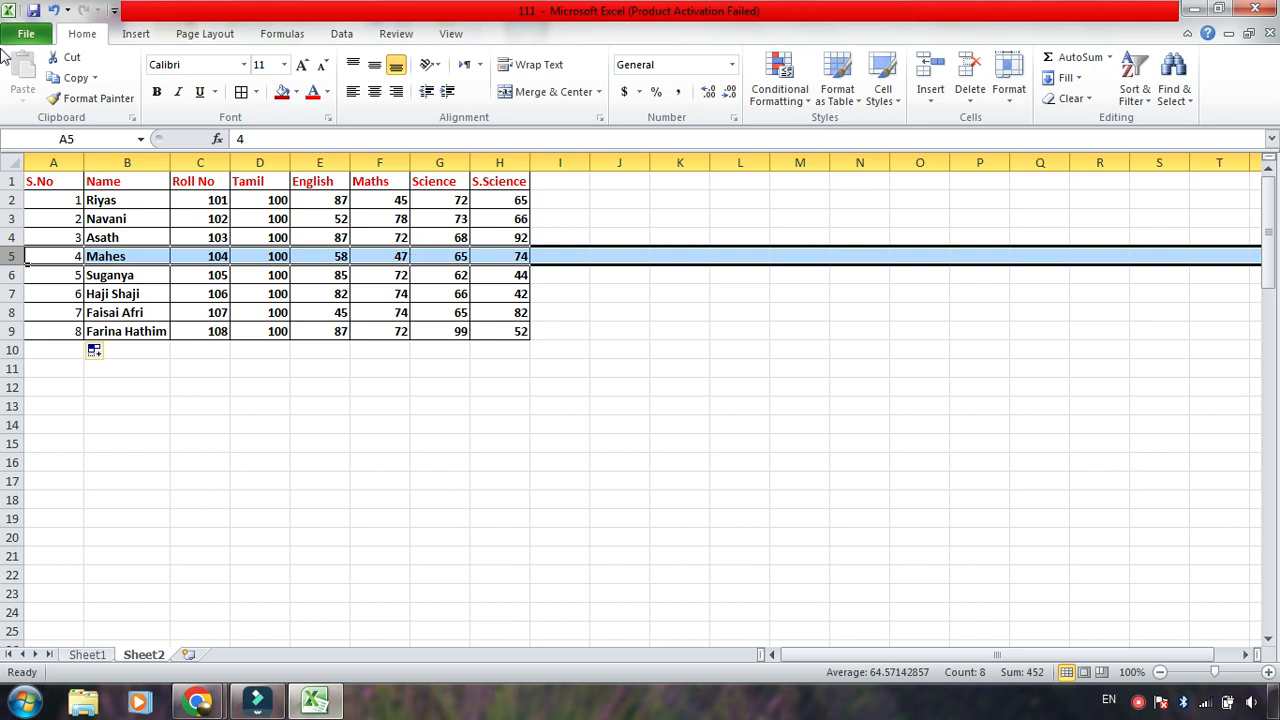
{"action": "left_click", "coordinate": [977, 99]}
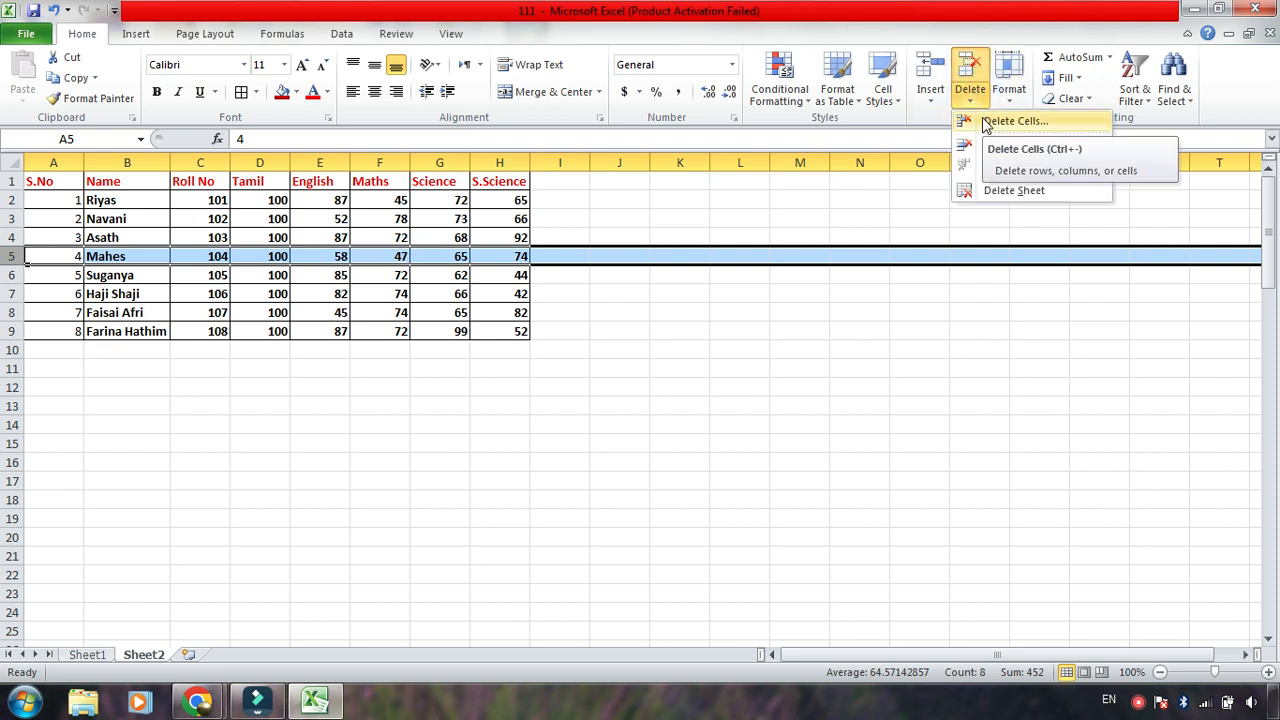
{"action": "left_click", "coordinate": [986, 121]}
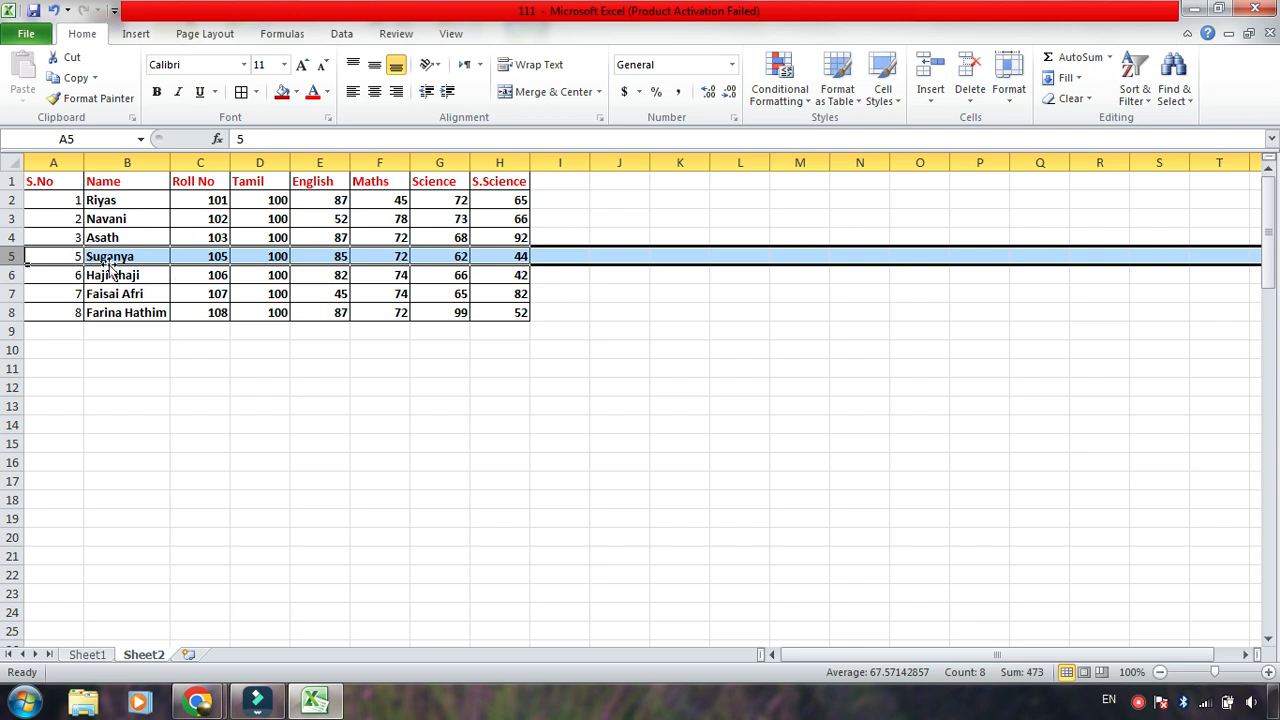
{"action": "key", "text": "ctrl+z"}
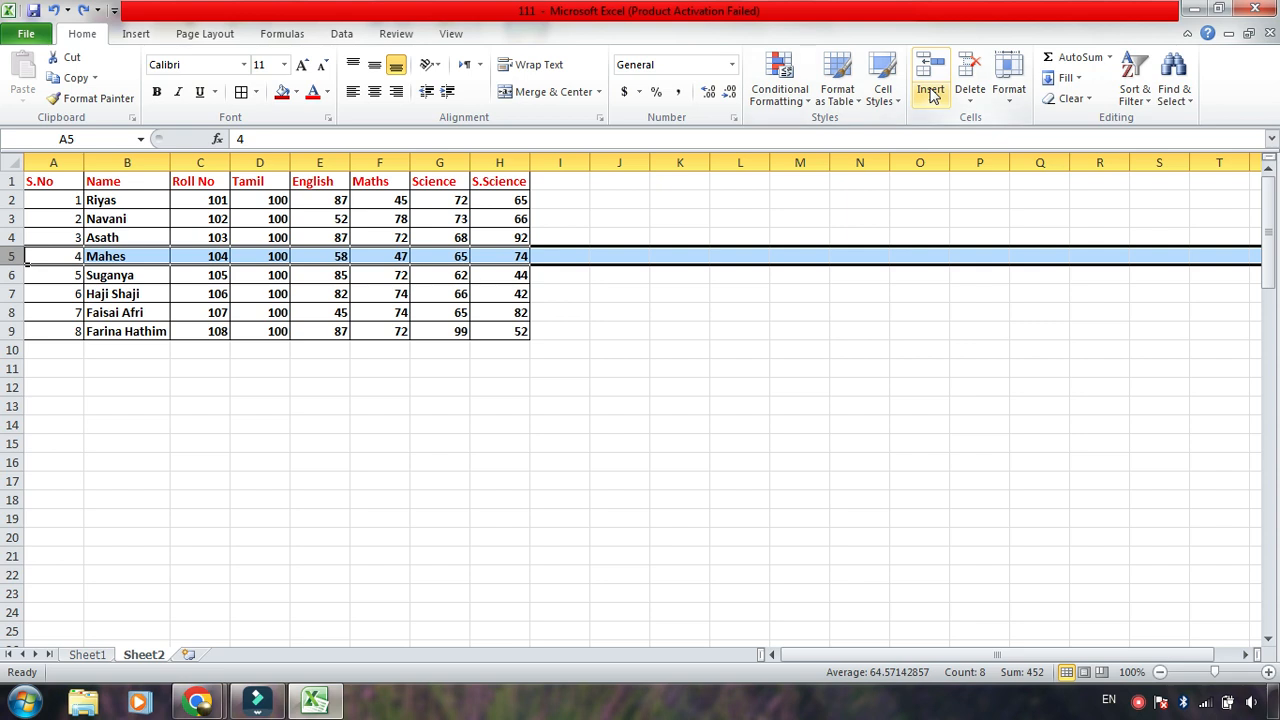
{"action": "left_click", "coordinate": [970, 95]}
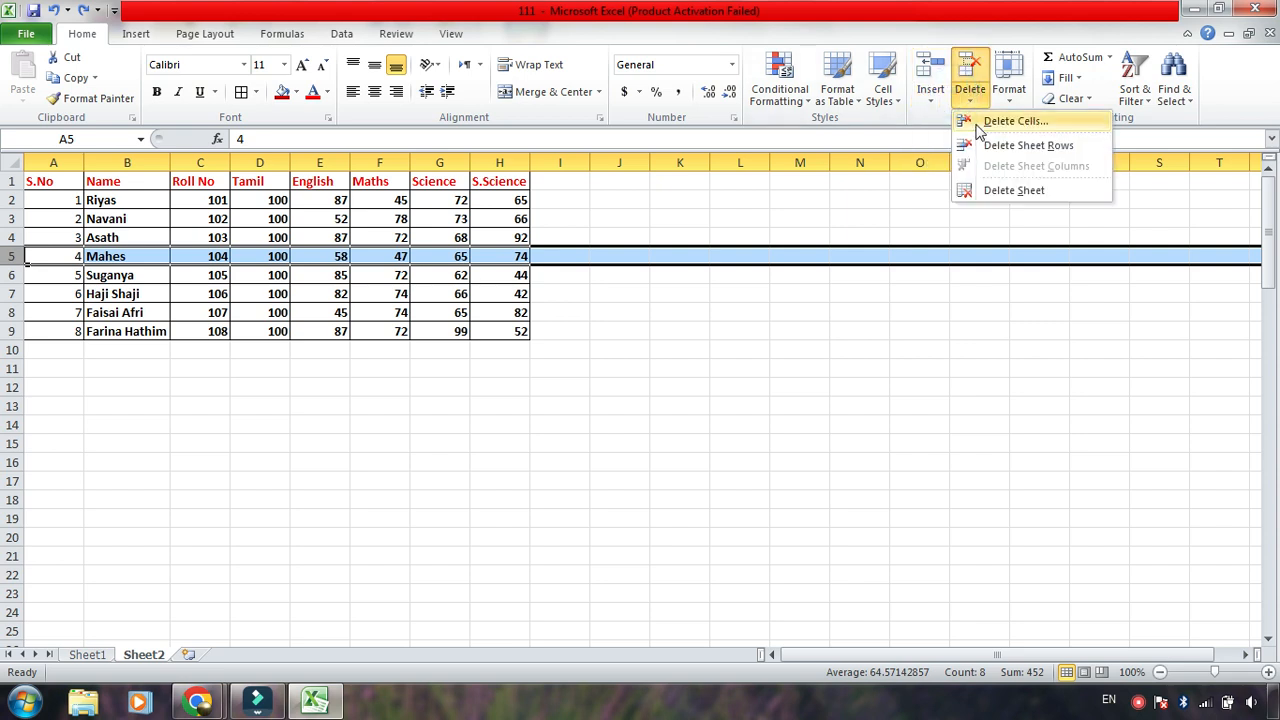
{"action": "left_click", "coordinate": [980, 123]}
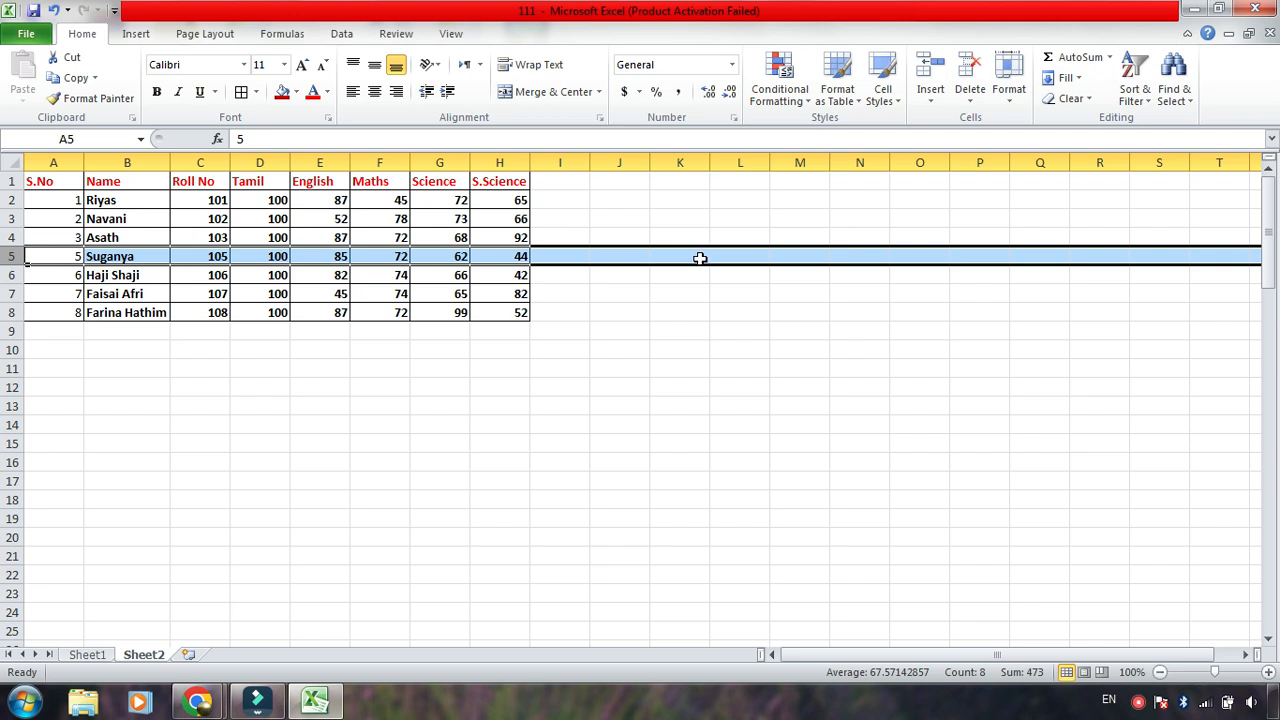
{"action": "key", "text": "ctrl+shift+plus"}
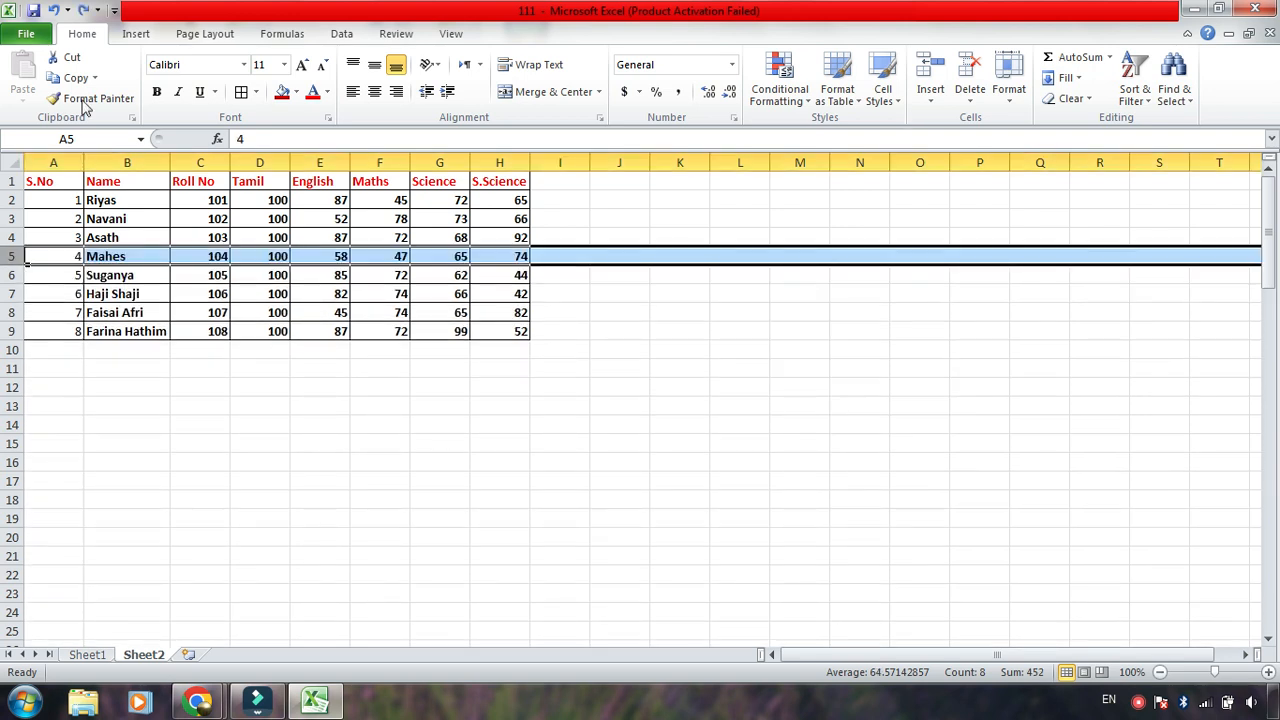
- Replace the serial numbers in A2:A9 with the formula =ROW()-1, entered in A2 and filled down to A9
{"action": "left_click_drag", "start_coordinate": [40, 198], "coordinate": [62, 330]}
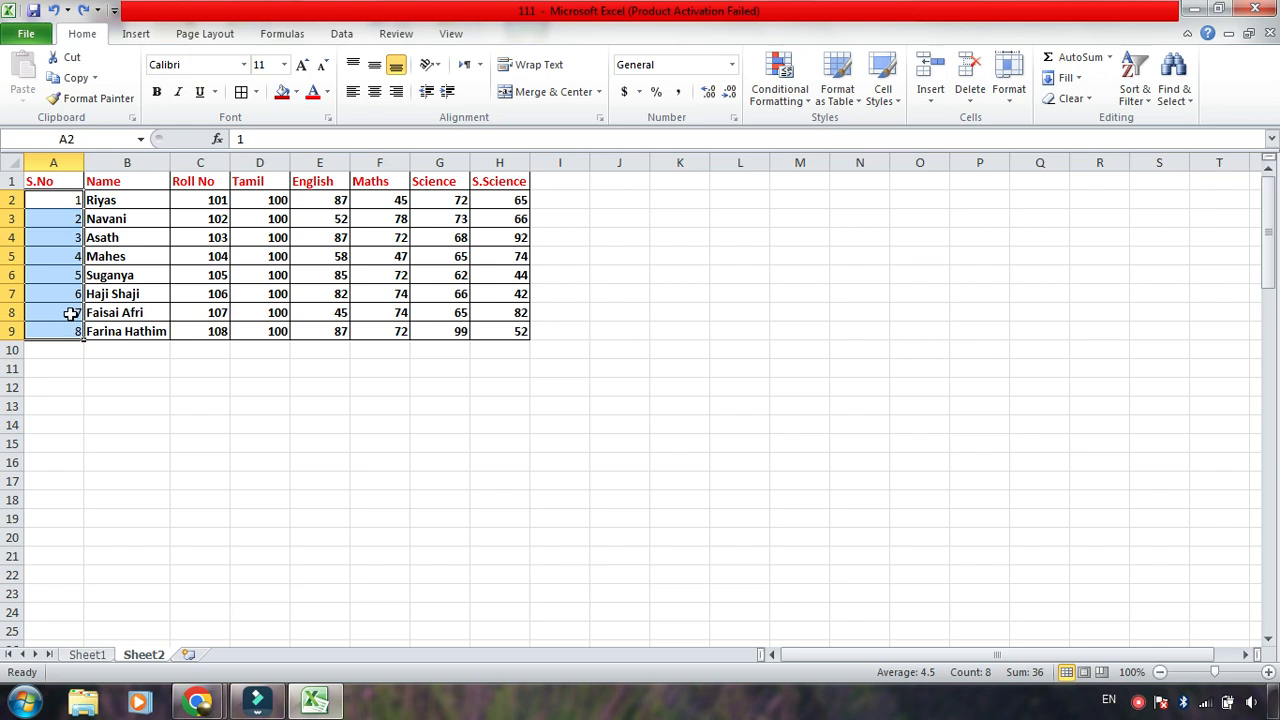
{"action": "key", "text": "Delete"}
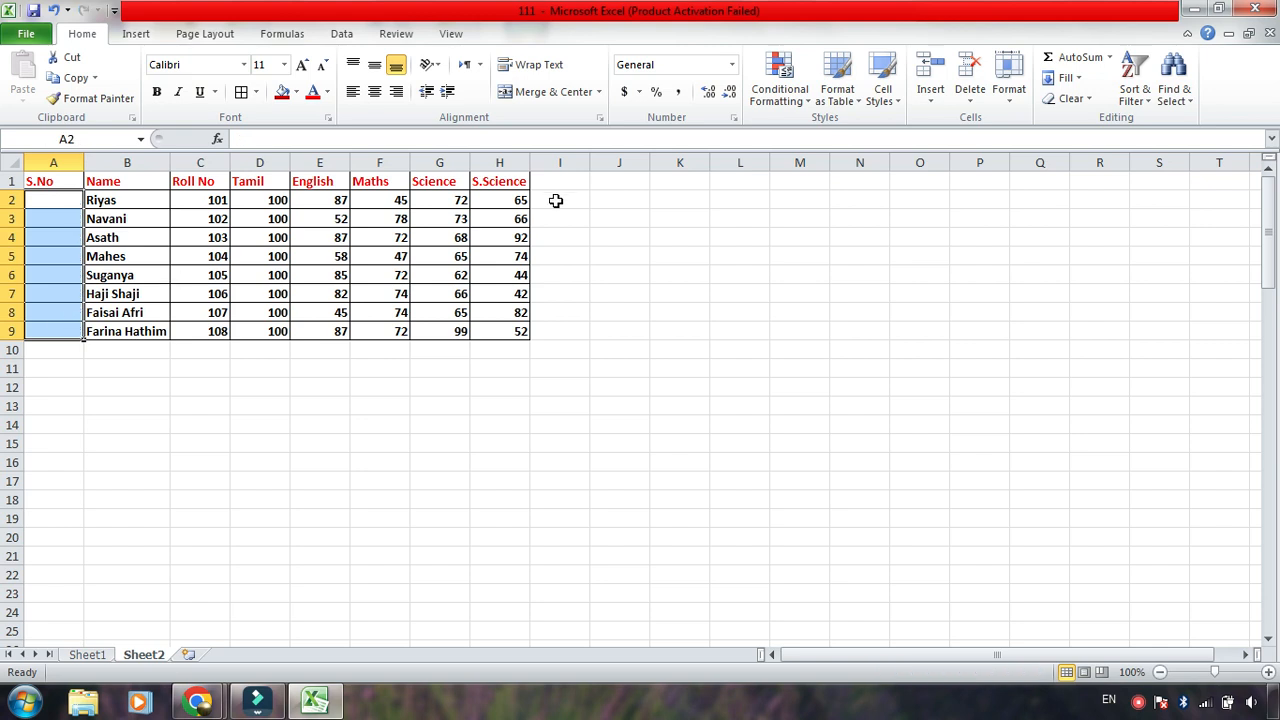
{"action": "left_click", "coordinate": [40, 202]}
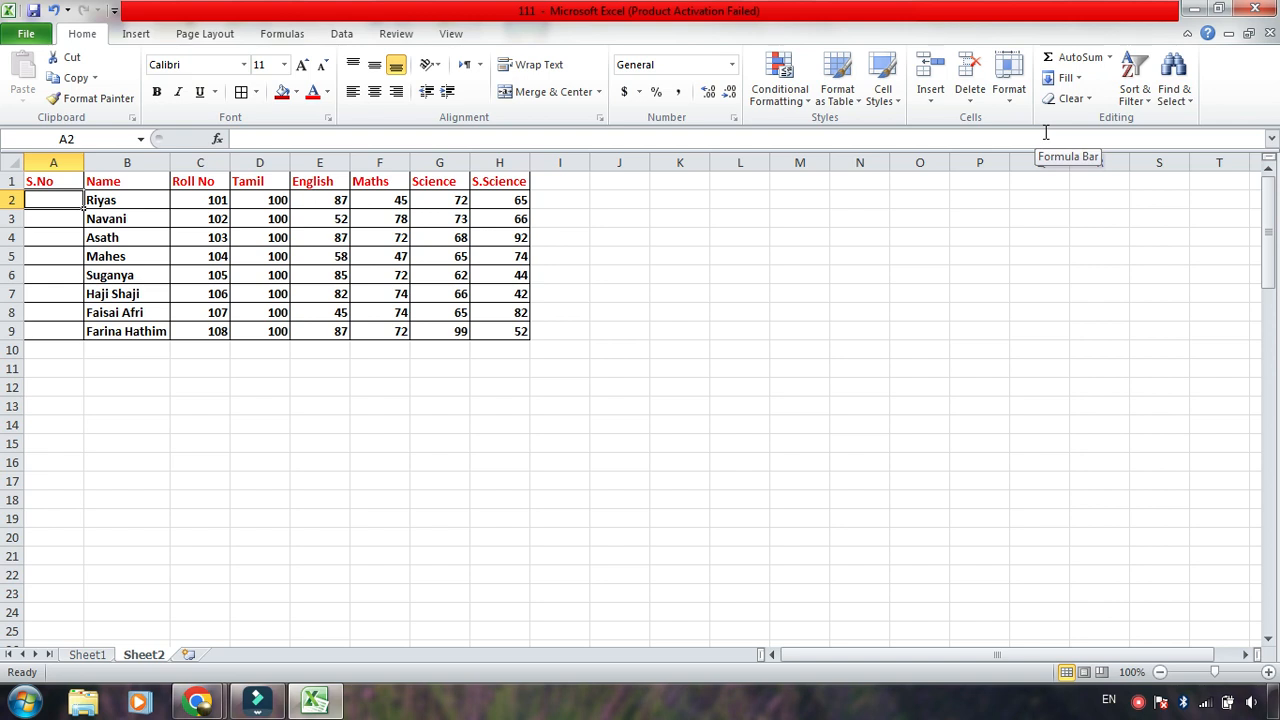
{"action": "type", "text": "=row"}
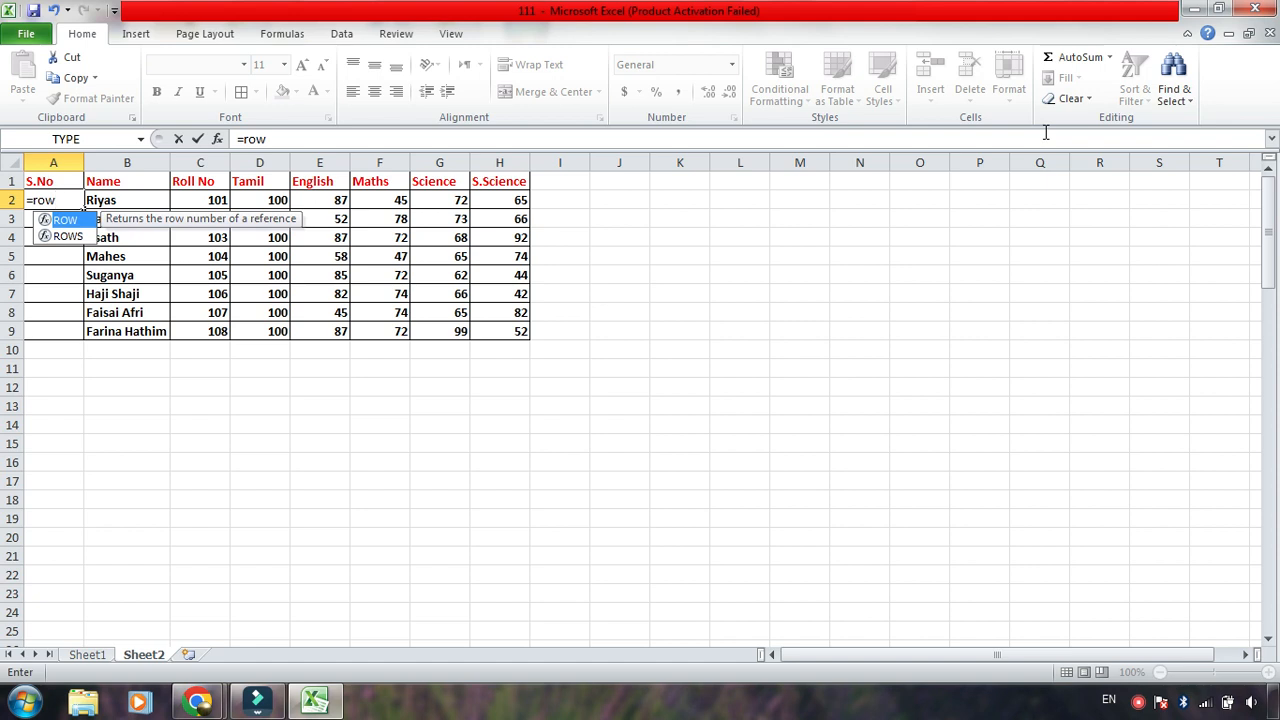
{"action": "type", "text": "()-1"}
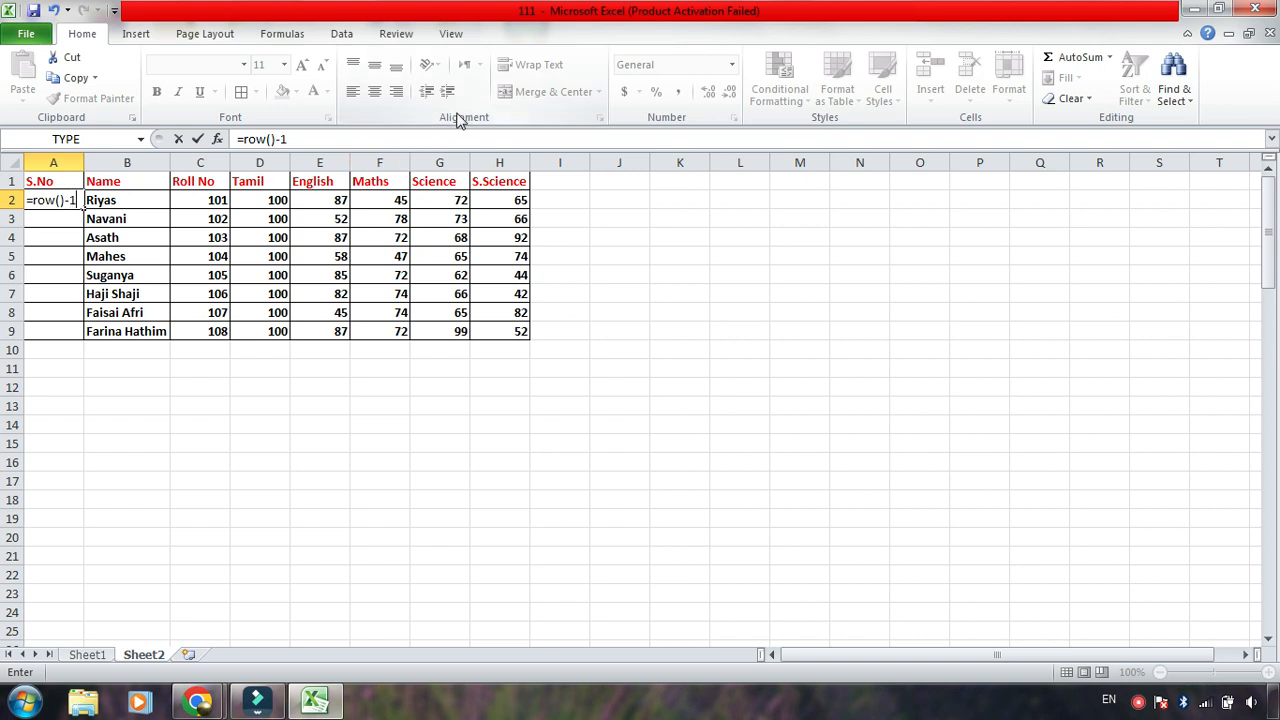
{"action": "key", "text": "Return"}
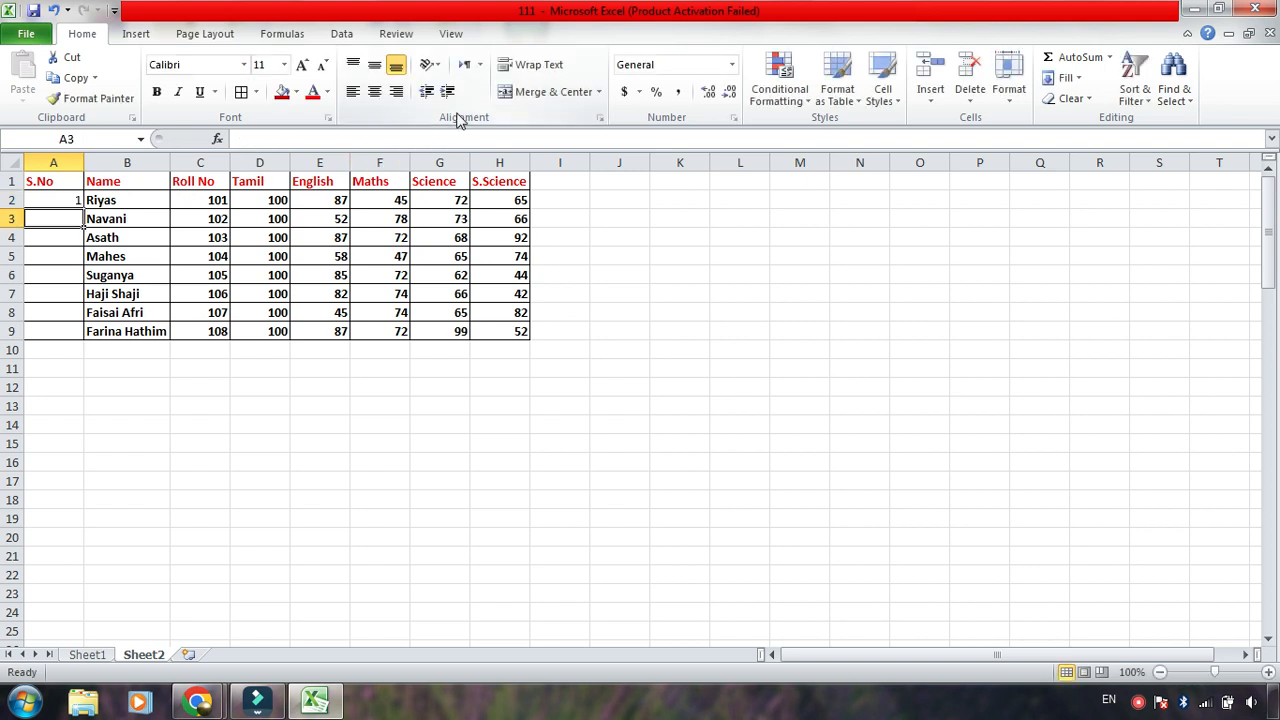
{"action": "left_click", "coordinate": [57, 196]}
{"action": "left_click_drag", "start_coordinate": [80, 206], "coordinate": [73, 343]}
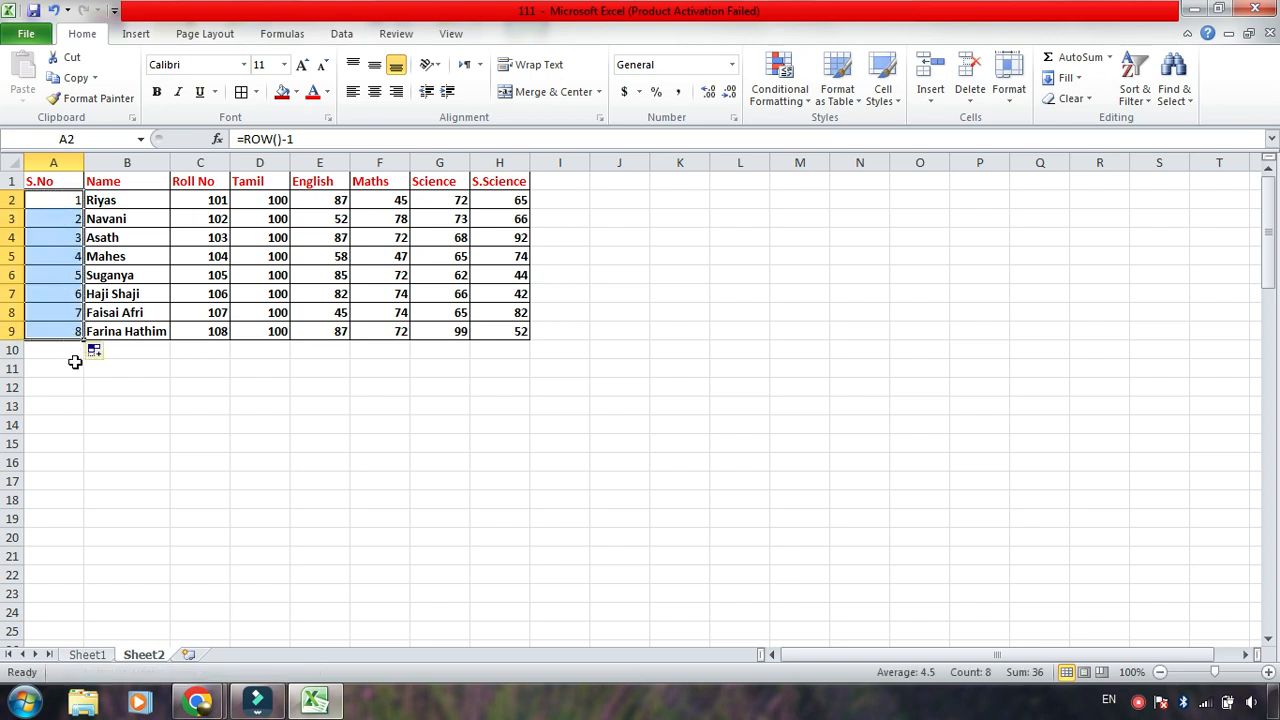
{"action": "left_click", "coordinate": [227, 541]}
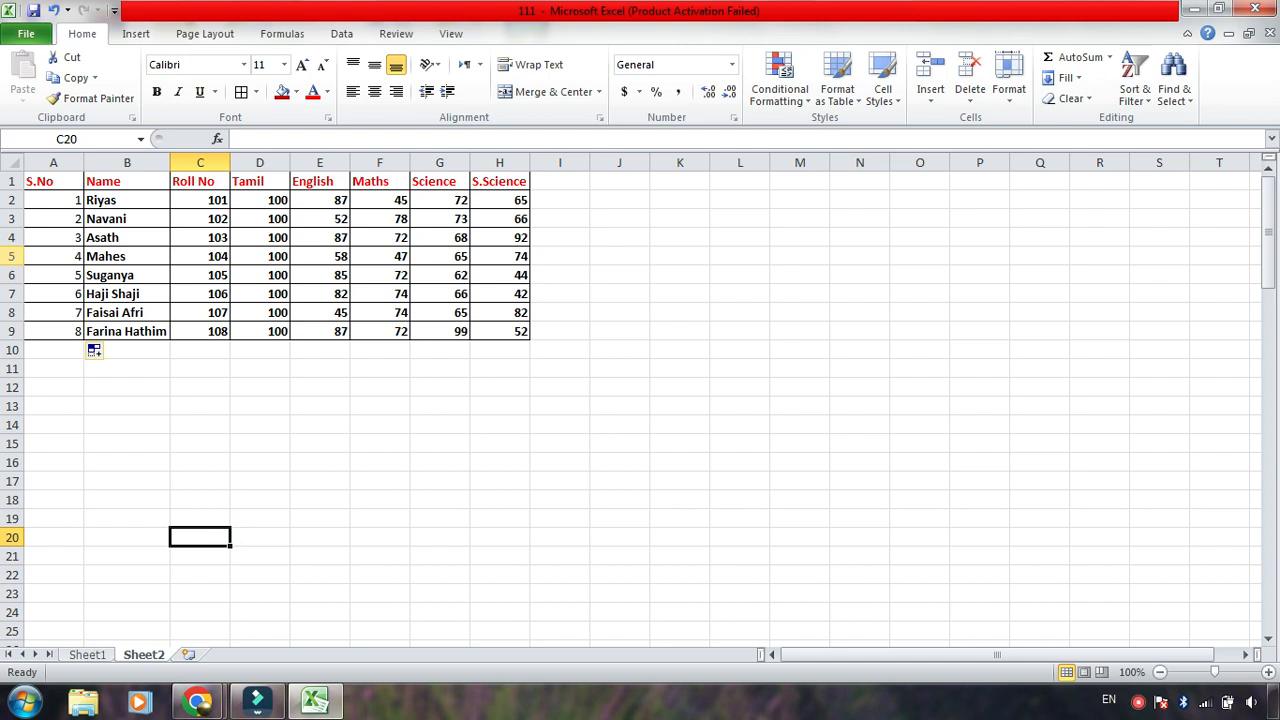
- Delete row 6 from the formula-numbered marks table and undo the deletion
{"action": "left_click", "coordinate": [12, 275]}
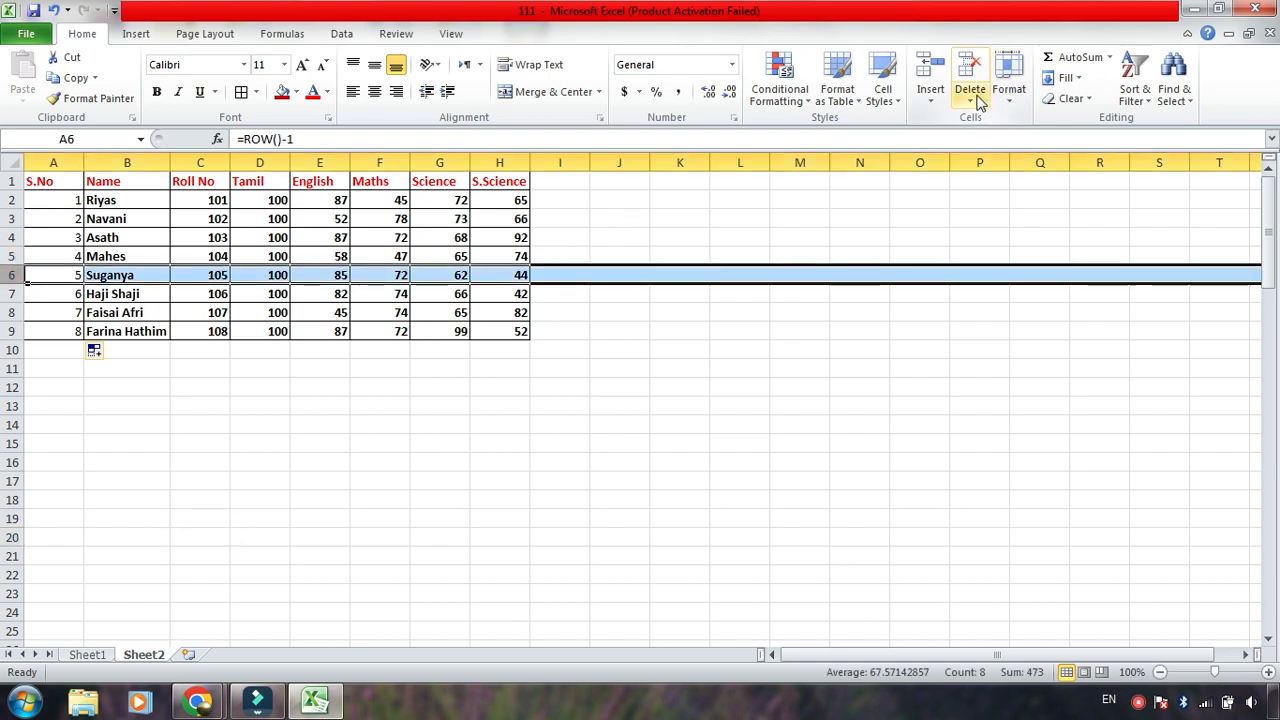
{"action": "left_click", "coordinate": [980, 103]}
{"action": "left_click", "coordinate": [990, 121]}
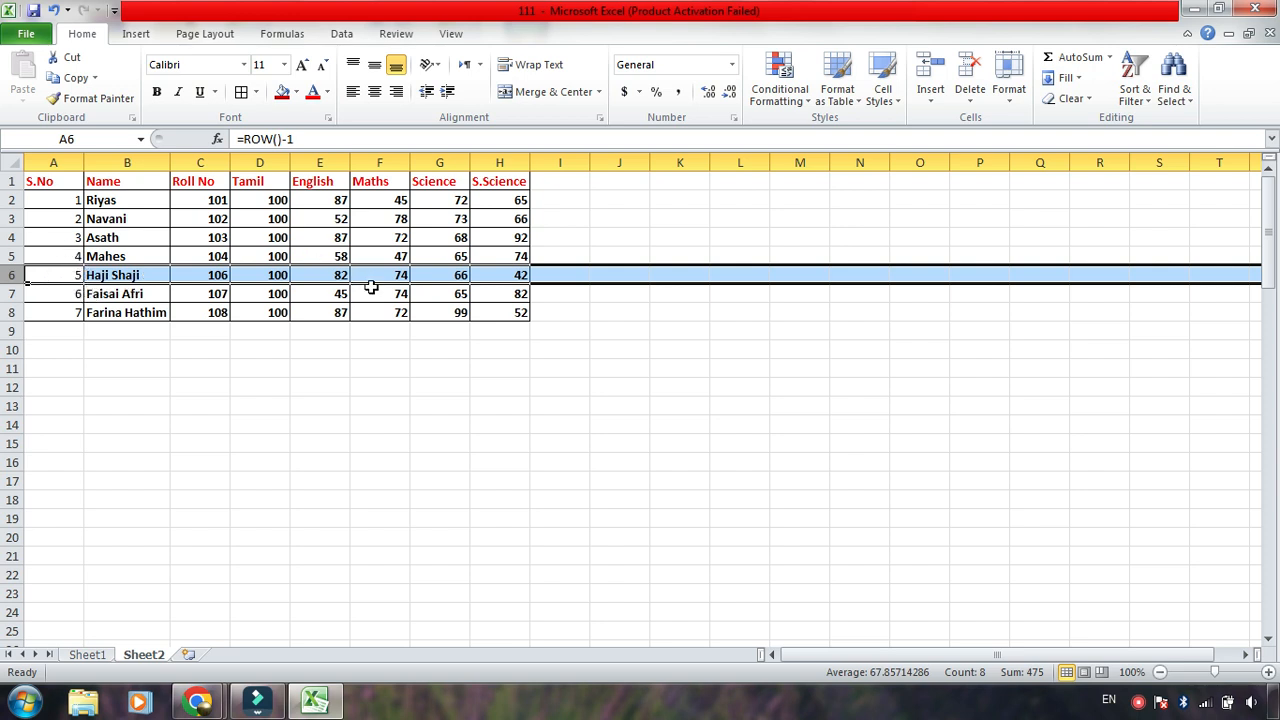
{"action": "key", "text": "ctrl+shift+plus"}
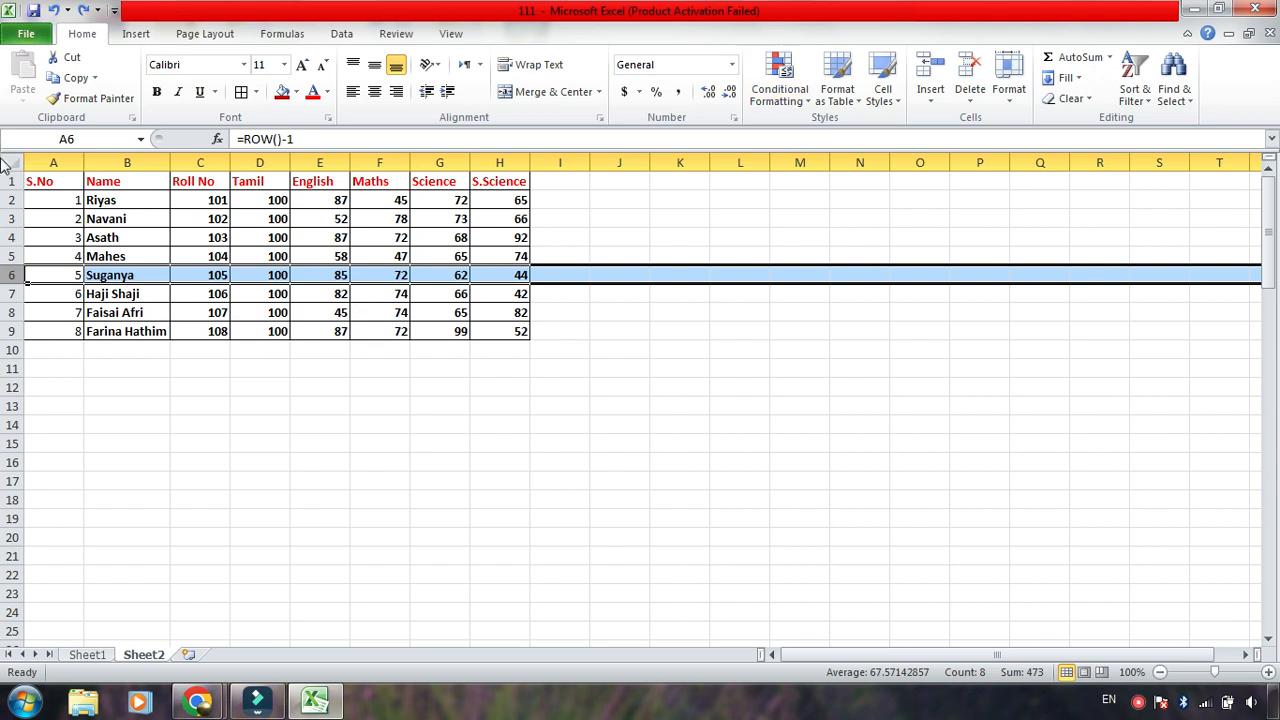
- Clear the serial number formulas from A2:A9
{"action": "left_click_drag", "start_coordinate": [50, 201], "coordinate": [54, 329]}
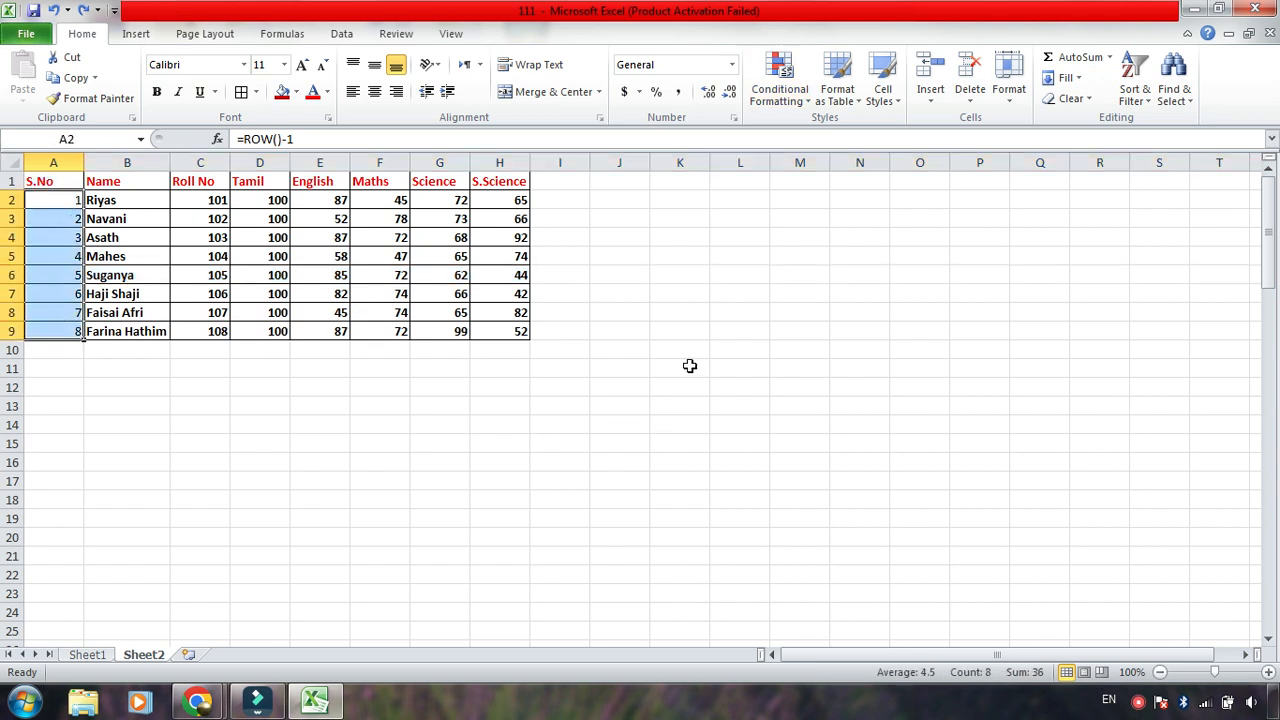
{"action": "key", "text": "Delete"}
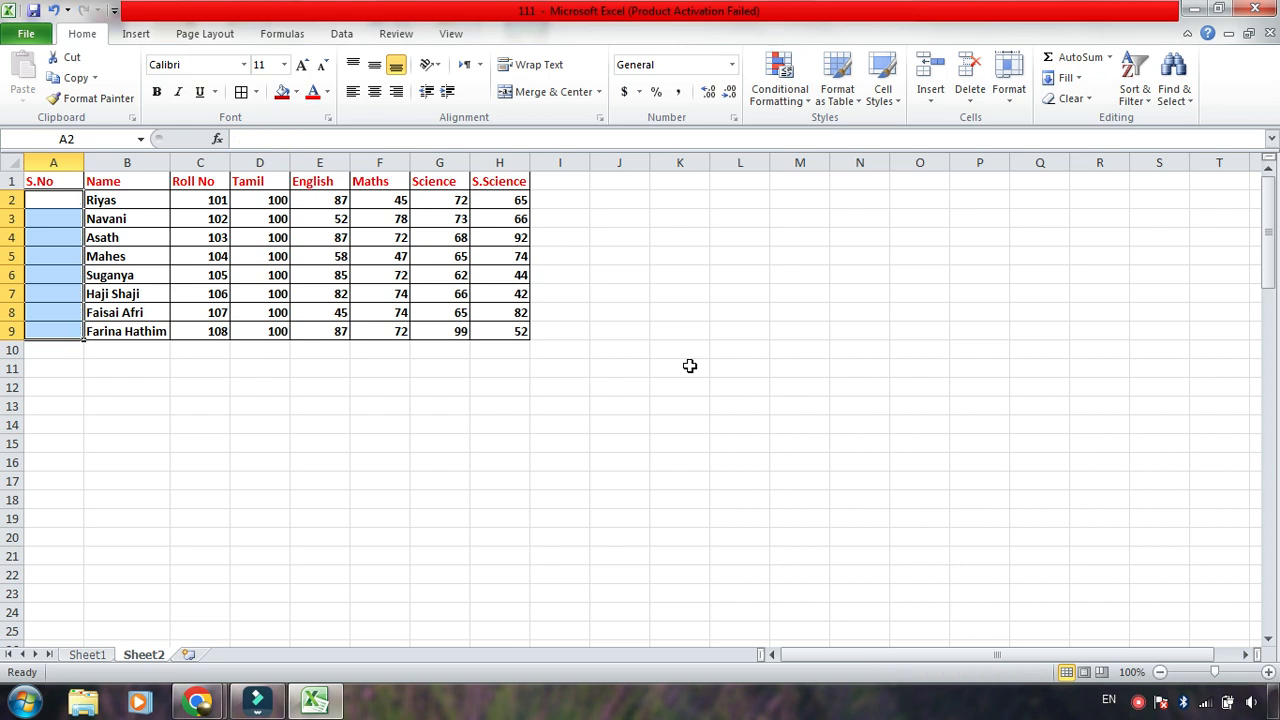
{"action": "left_click", "coordinate": [514, 556]}
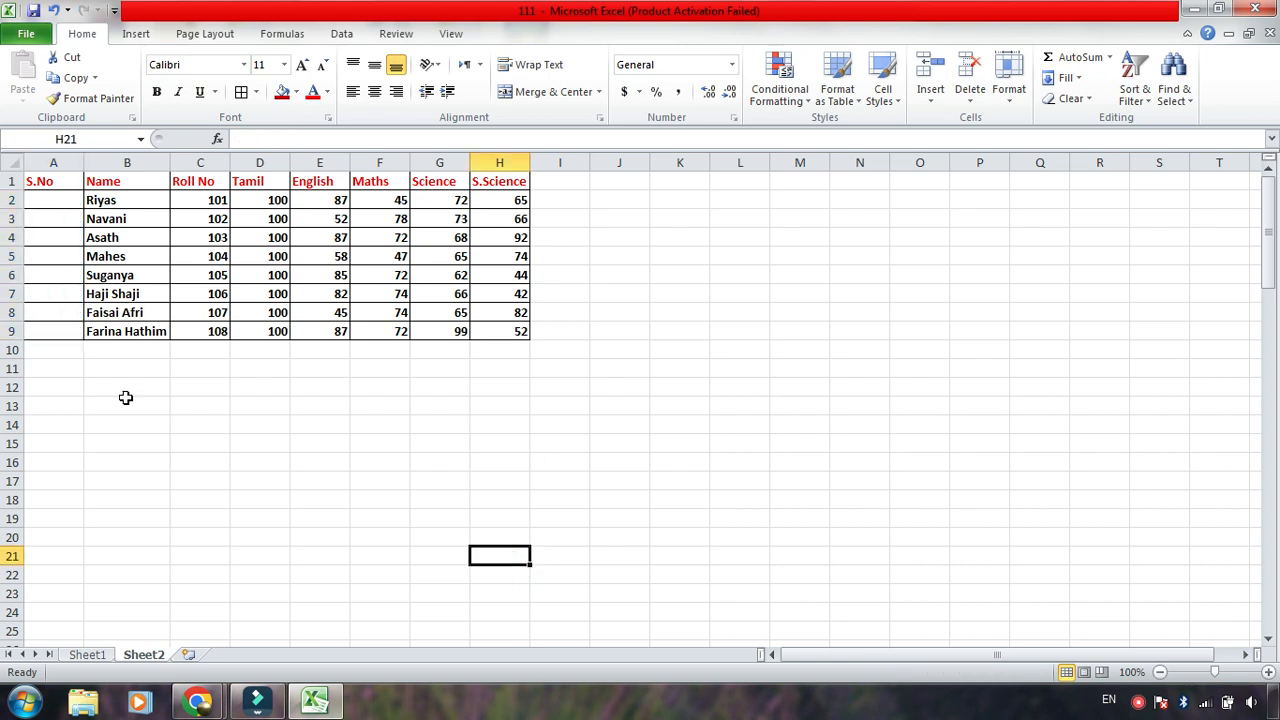
- Enter =ROW()-11 in A12 below the marks table and fill the formula down to A27
{"action": "left_click", "coordinate": [51, 388]}
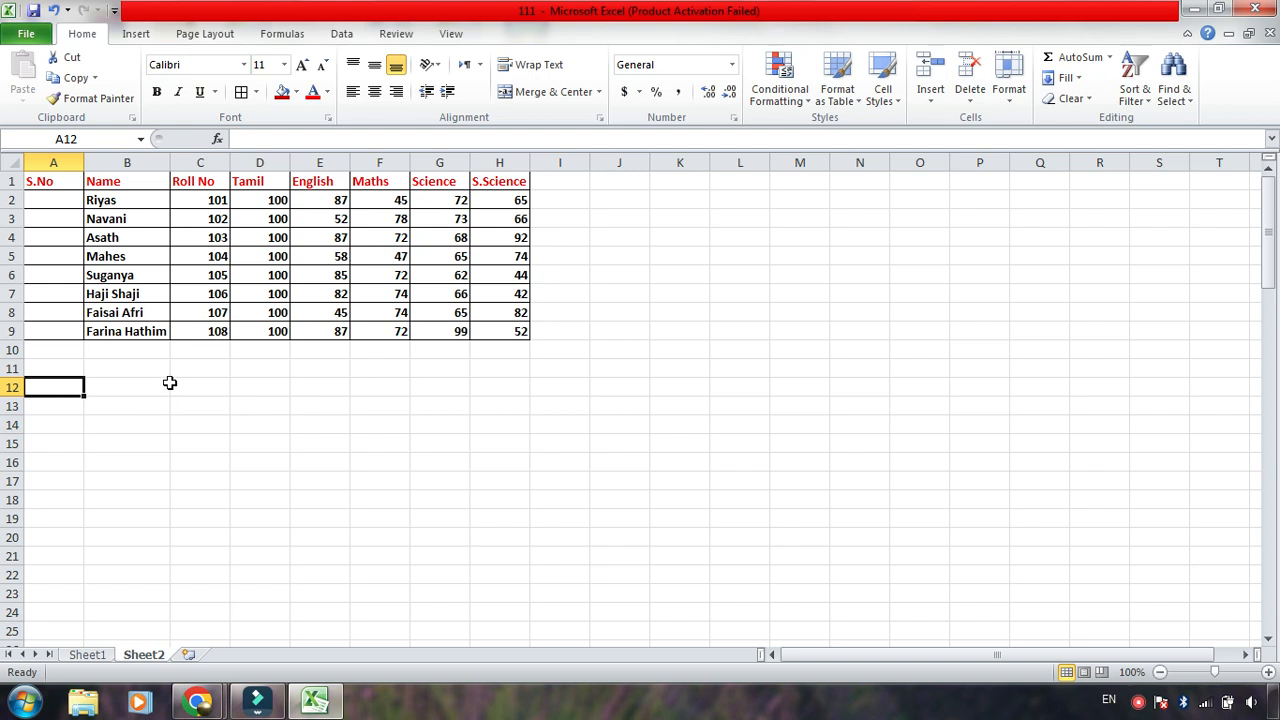
{"action": "type", "text": "=row"}
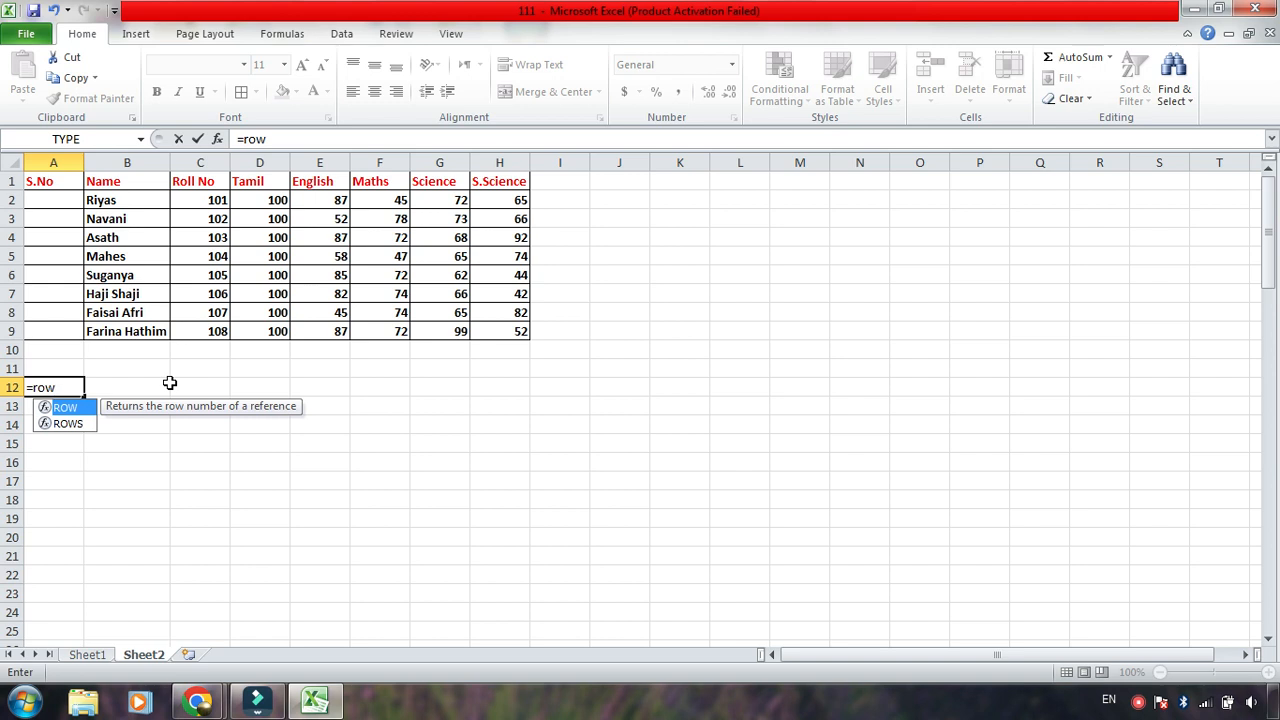
{"action": "type", "text": "()-11"}
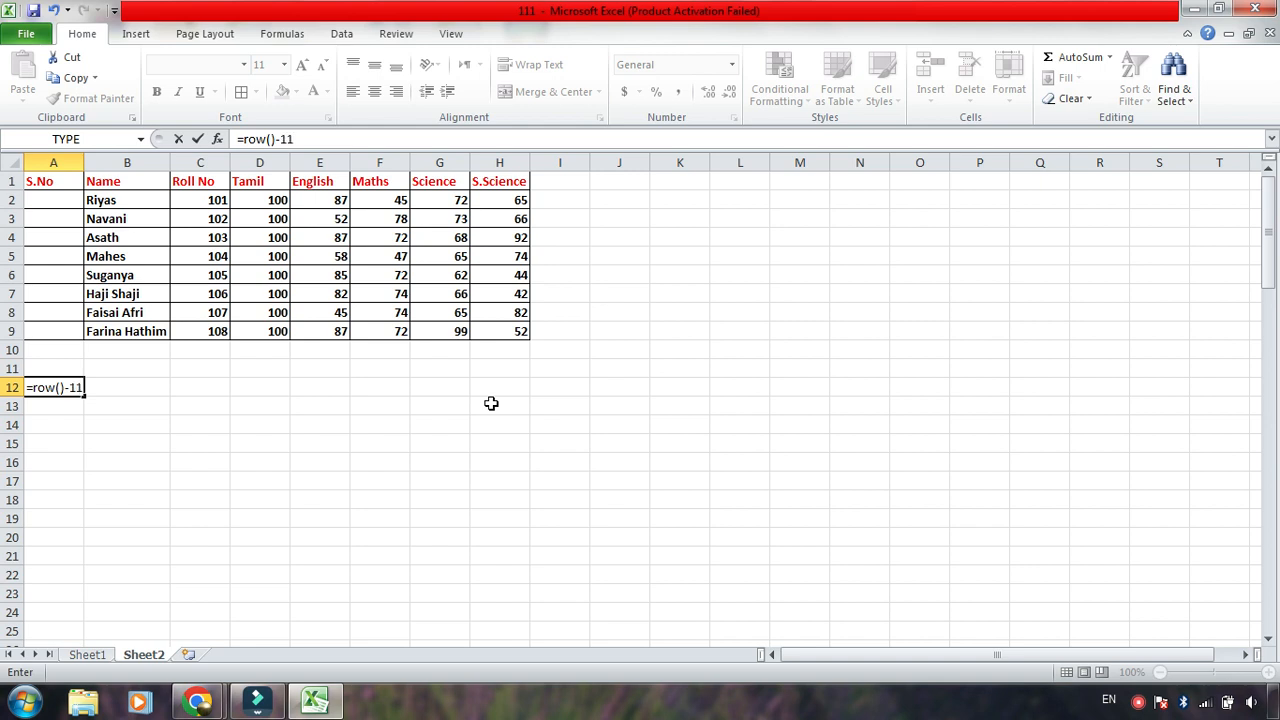
{"action": "key", "text": "Return"}
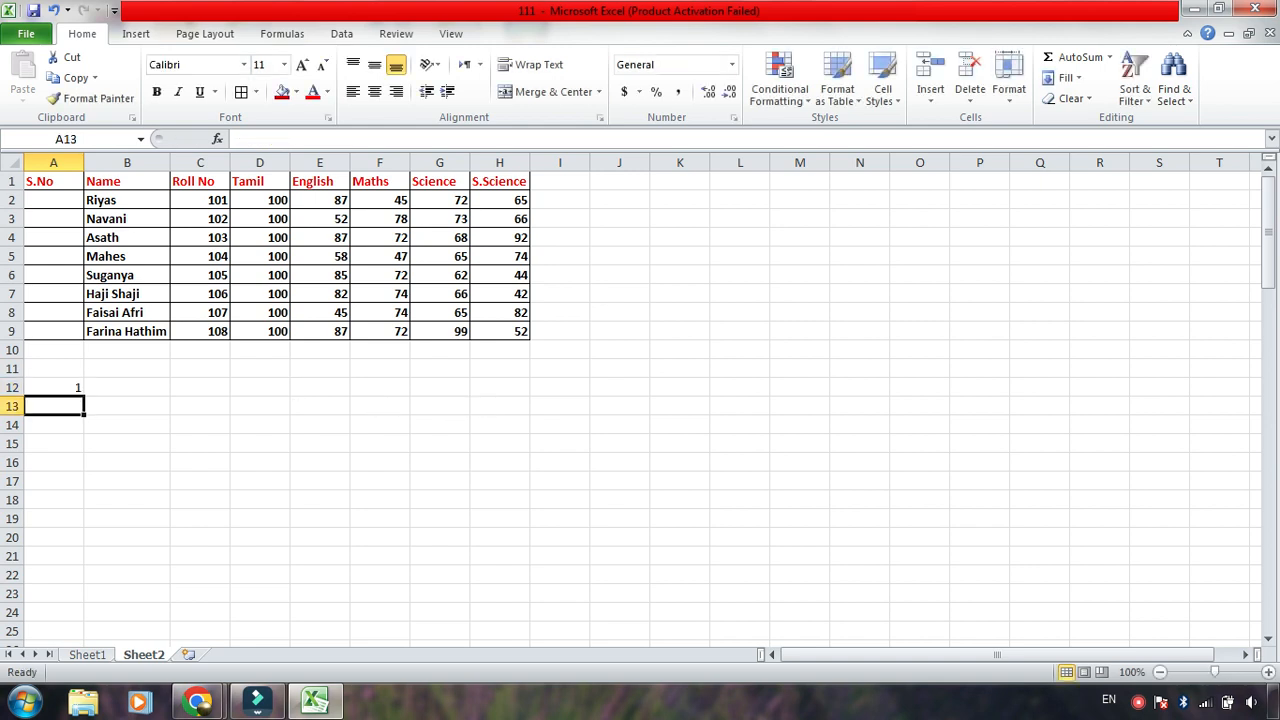
{"action": "left_click", "coordinate": [62, 386]}
{"action": "left_click_drag", "start_coordinate": [83, 397], "coordinate": [72, 627]}
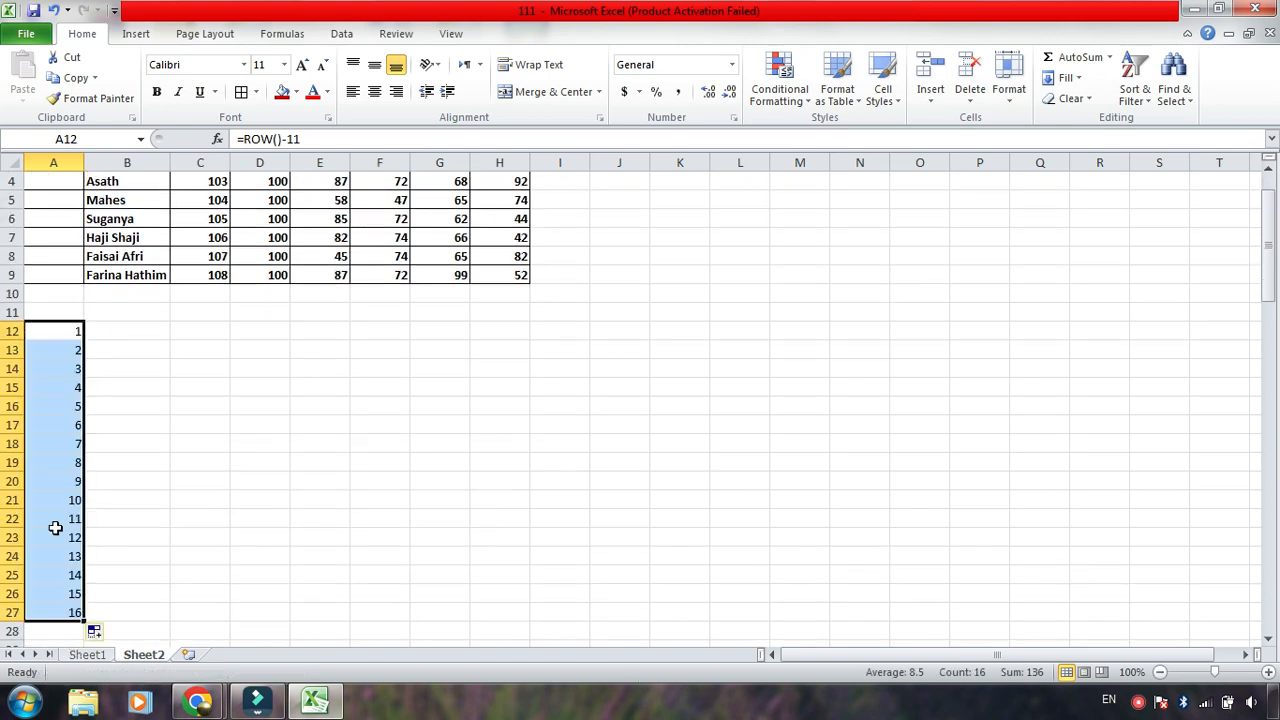
{"action": "left_click", "coordinate": [255, 484]}
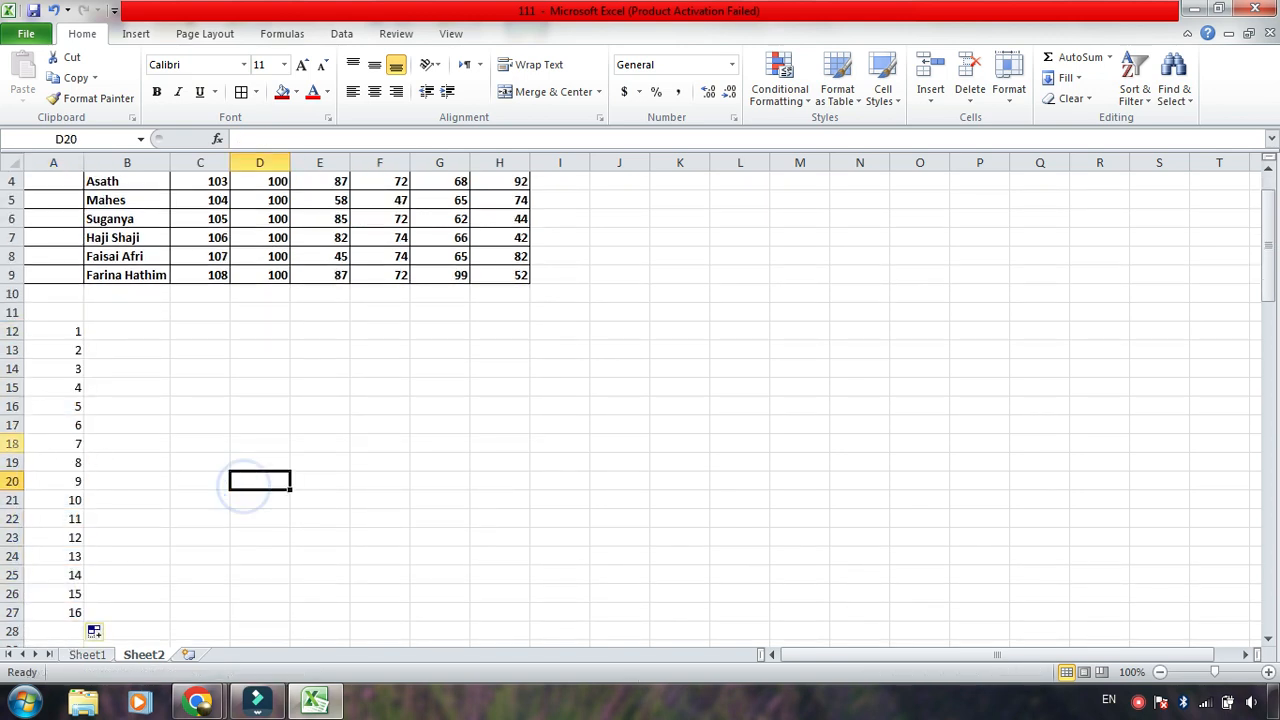
- Delete row 18 from the formula-numbered series below the marks table
{"action": "left_click", "coordinate": [13, 443]}
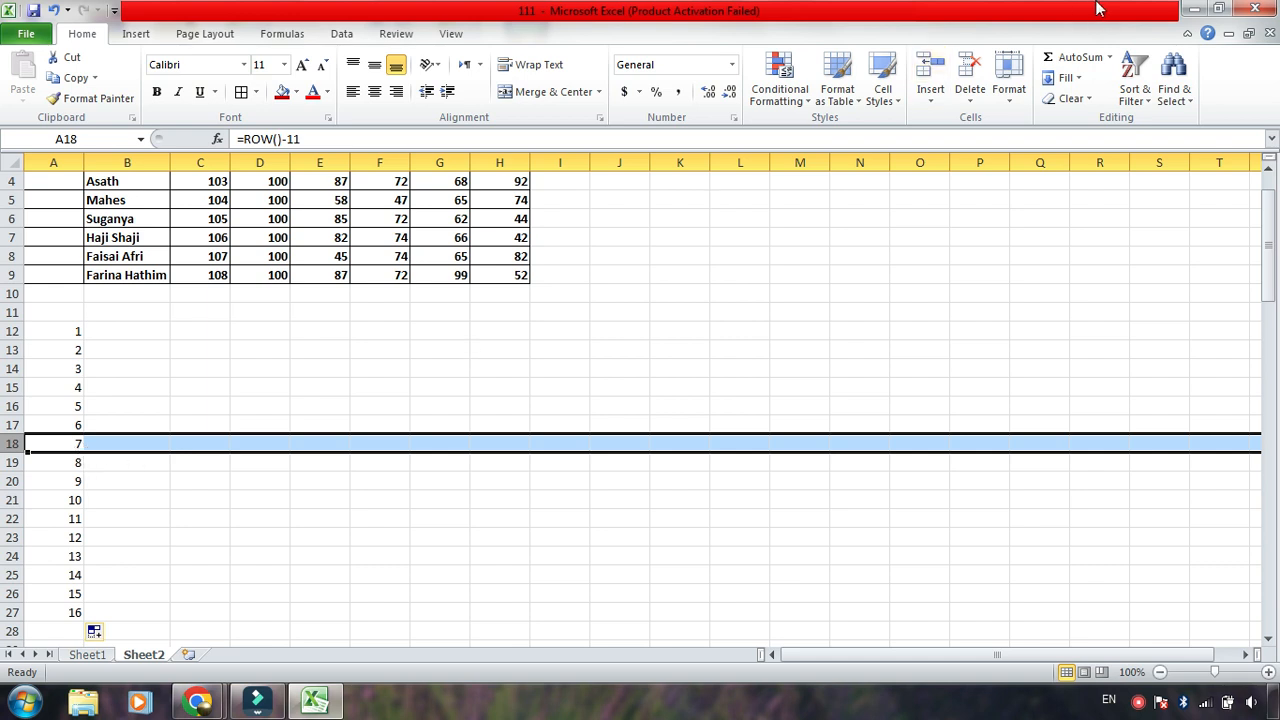
{"action": "left_click", "coordinate": [969, 100]}
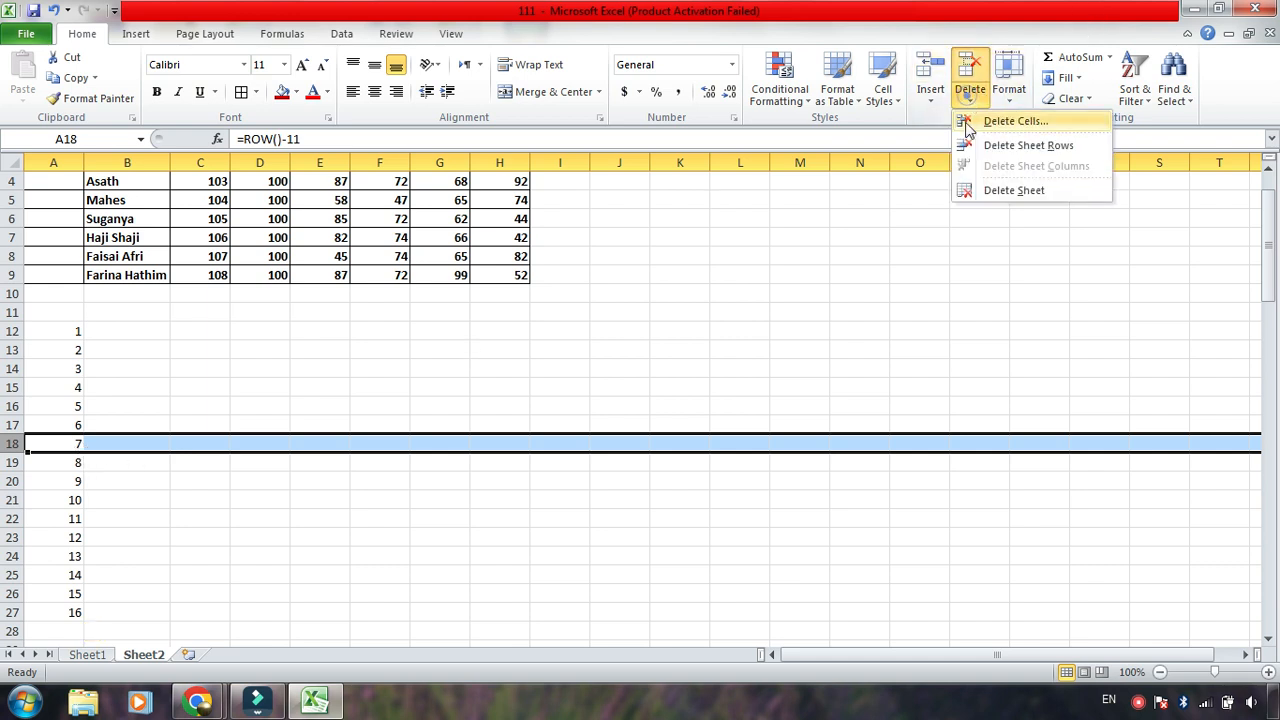
{"action": "left_click", "coordinate": [970, 121]}
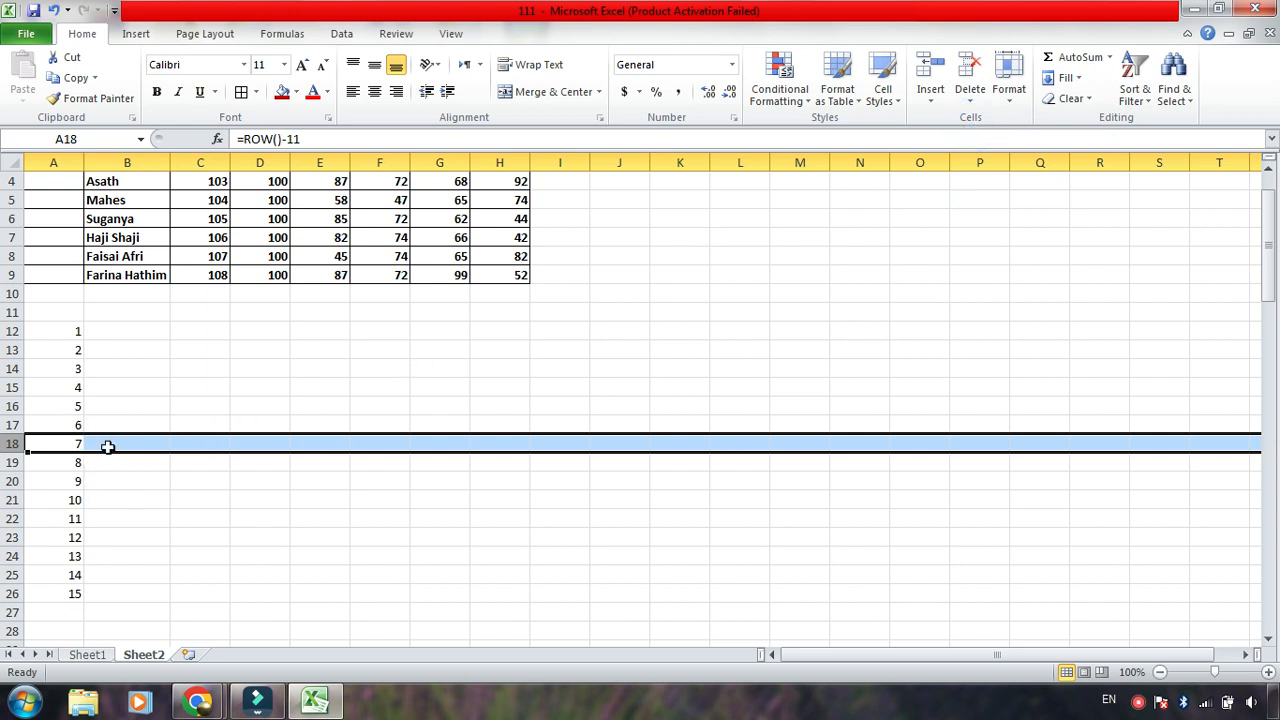
- Clear the numbering formulas from A12:A26 and select cell A14 below the marks table
{"action": "left_click_drag", "start_coordinate": [72, 330], "coordinate": [74, 592]}
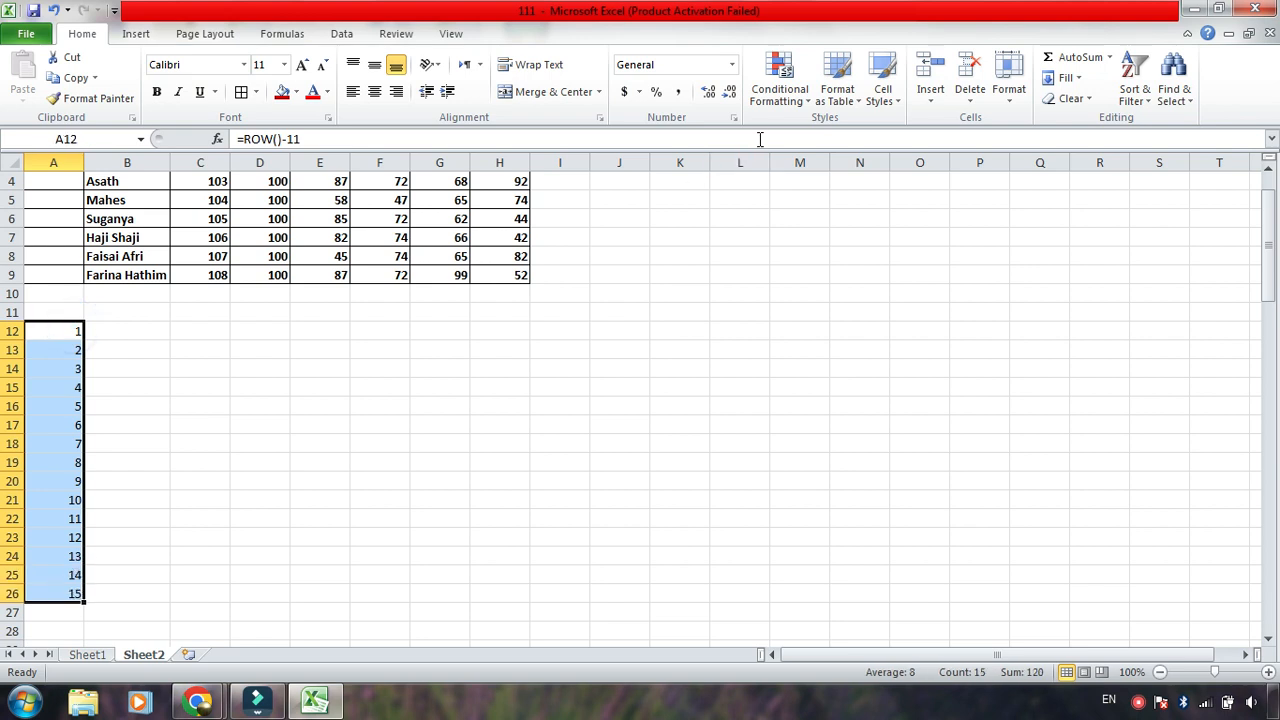
{"action": "key", "text": "Delete"}
{"action": "scroll", "coordinate": [780, 300], "scroll_direction": "up", "scroll_amount": 1}
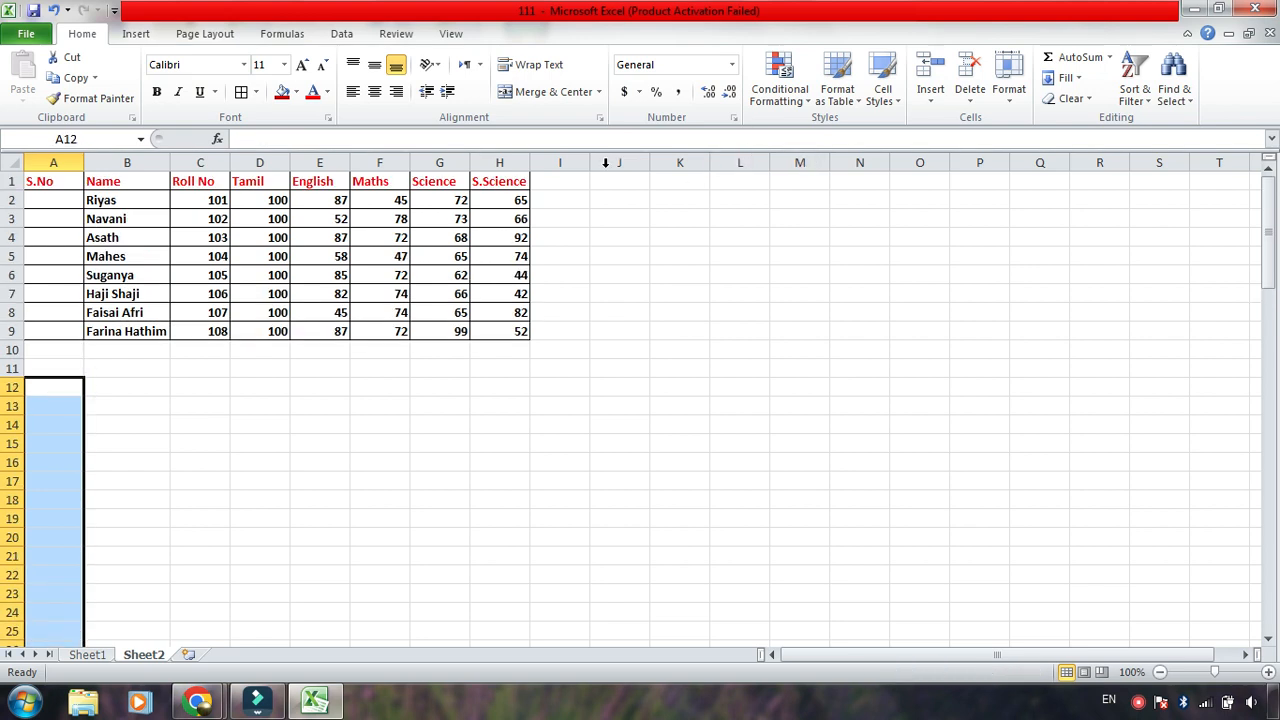
{"action": "left_click", "coordinate": [811, 366]}
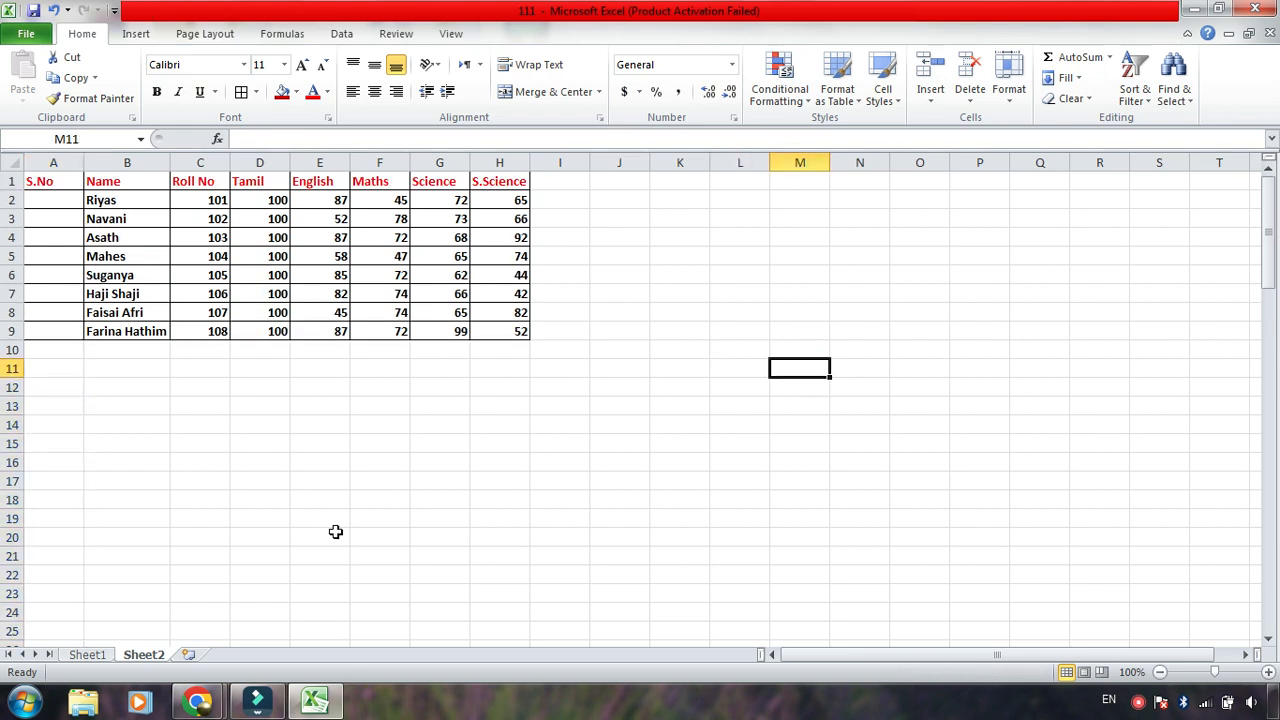
{"action": "left_click", "coordinate": [48, 426]}
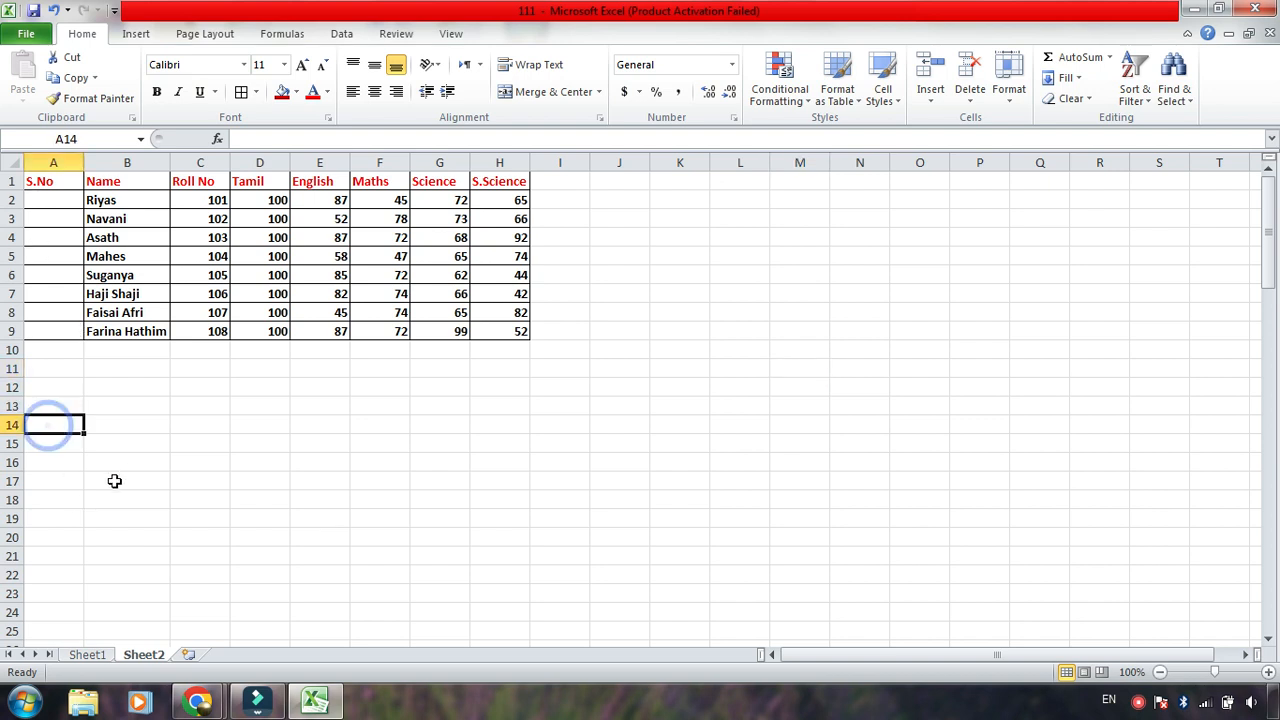
- Enter the formula =ROW()-13 in A14 below the marks table
{"action": "type", "text": "+row"}
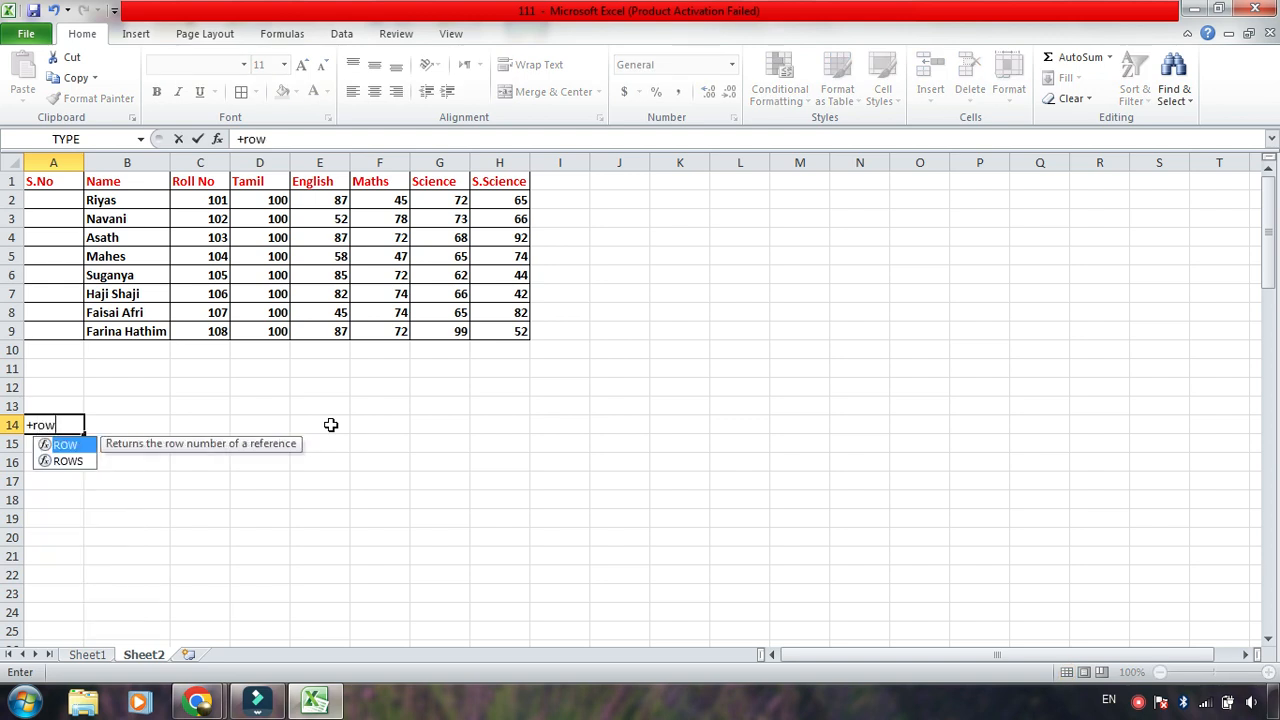
{"action": "key", "text": "Escape"}
{"action": "type", "text": "="}
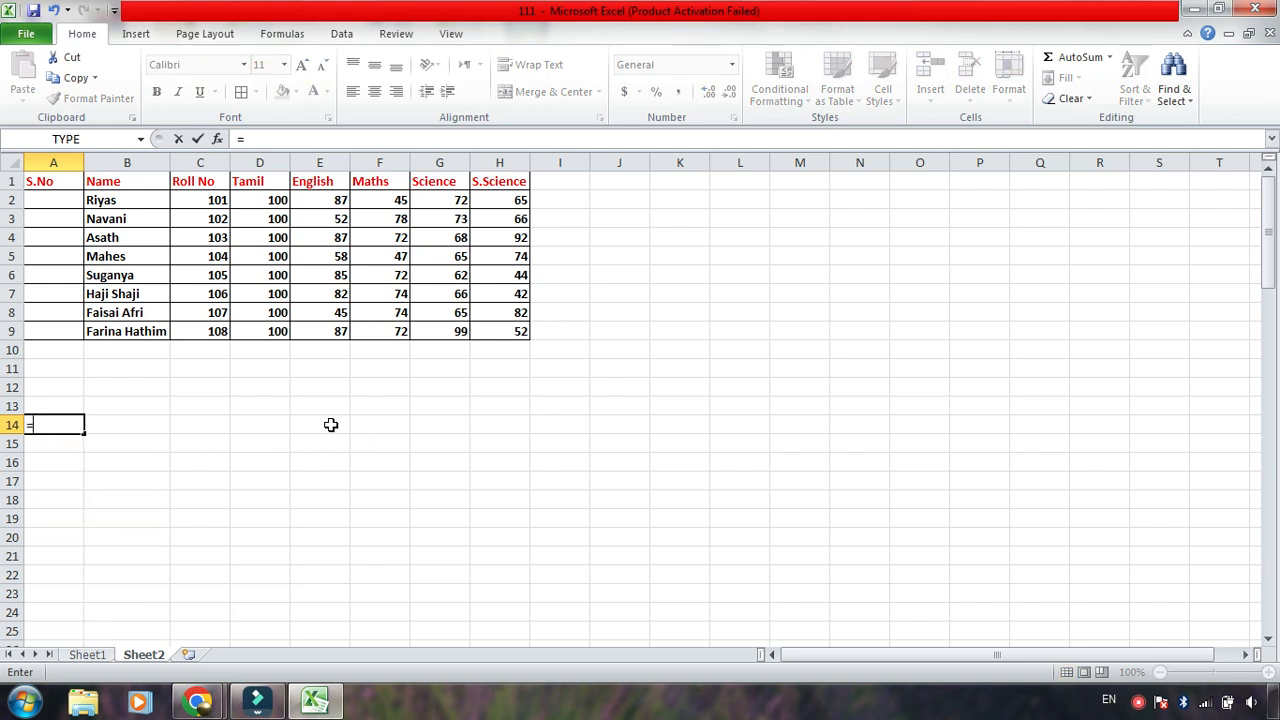
{"action": "type", "text": "row"}
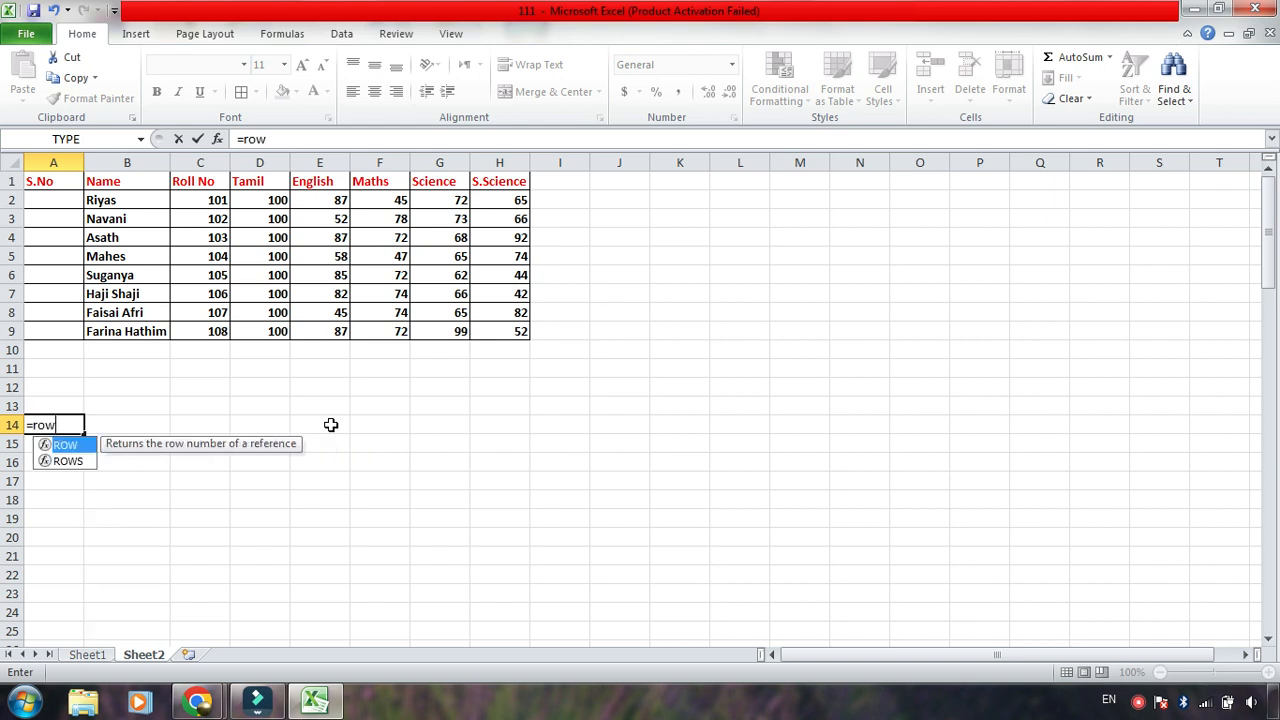
{"action": "type", "text": "()-13"}
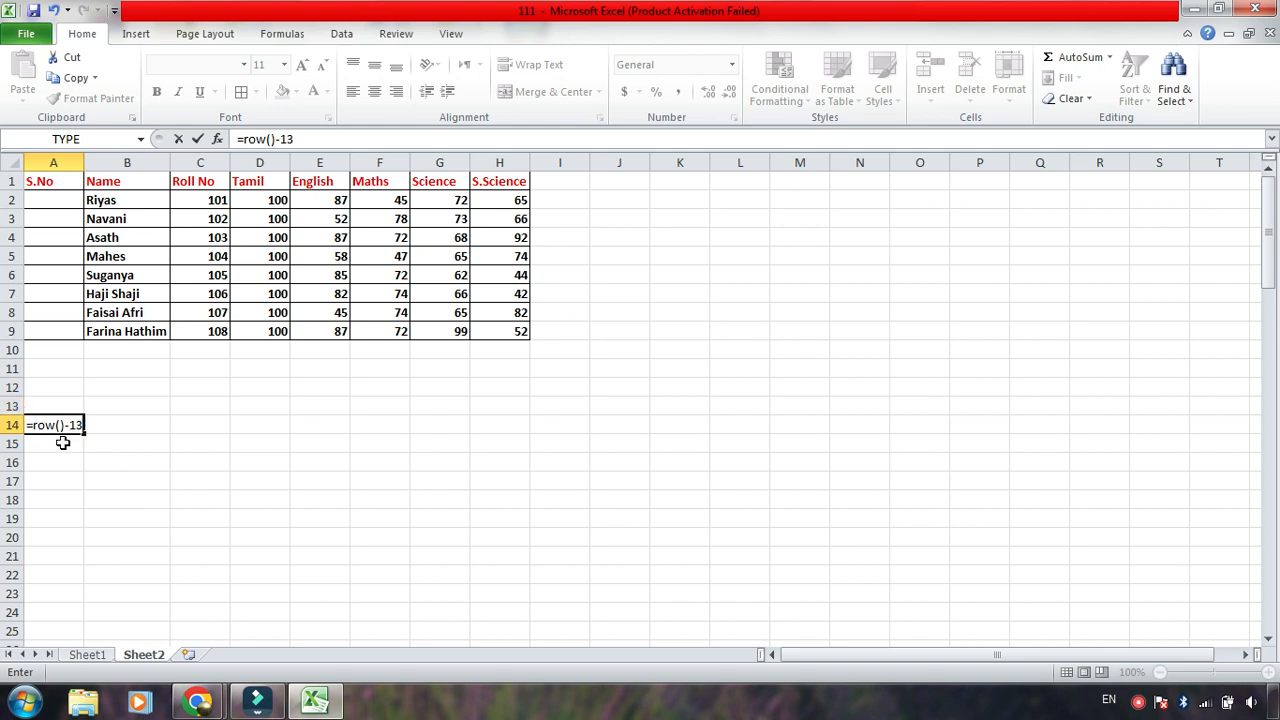
{"action": "key", "text": "Return"}
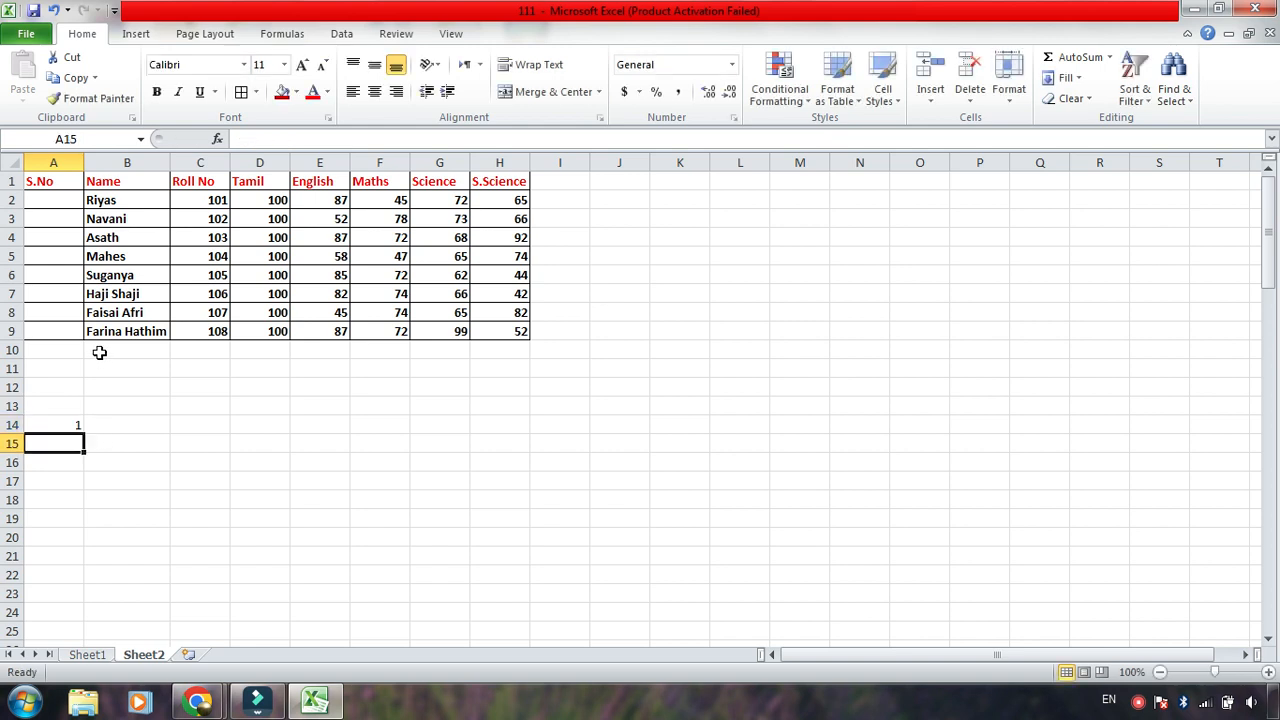
- Clear the row-number formula from A14
{"action": "left_click", "coordinate": [40, 201]}
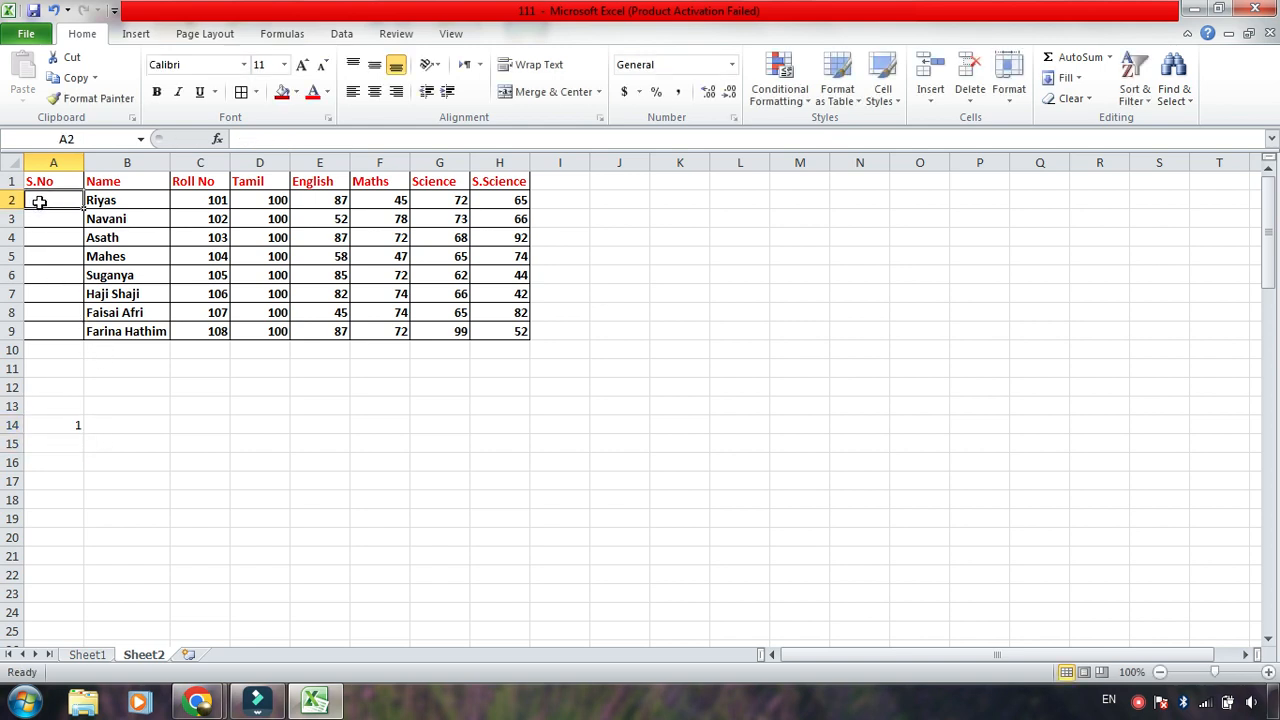
{"action": "left_click", "coordinate": [74, 430]}
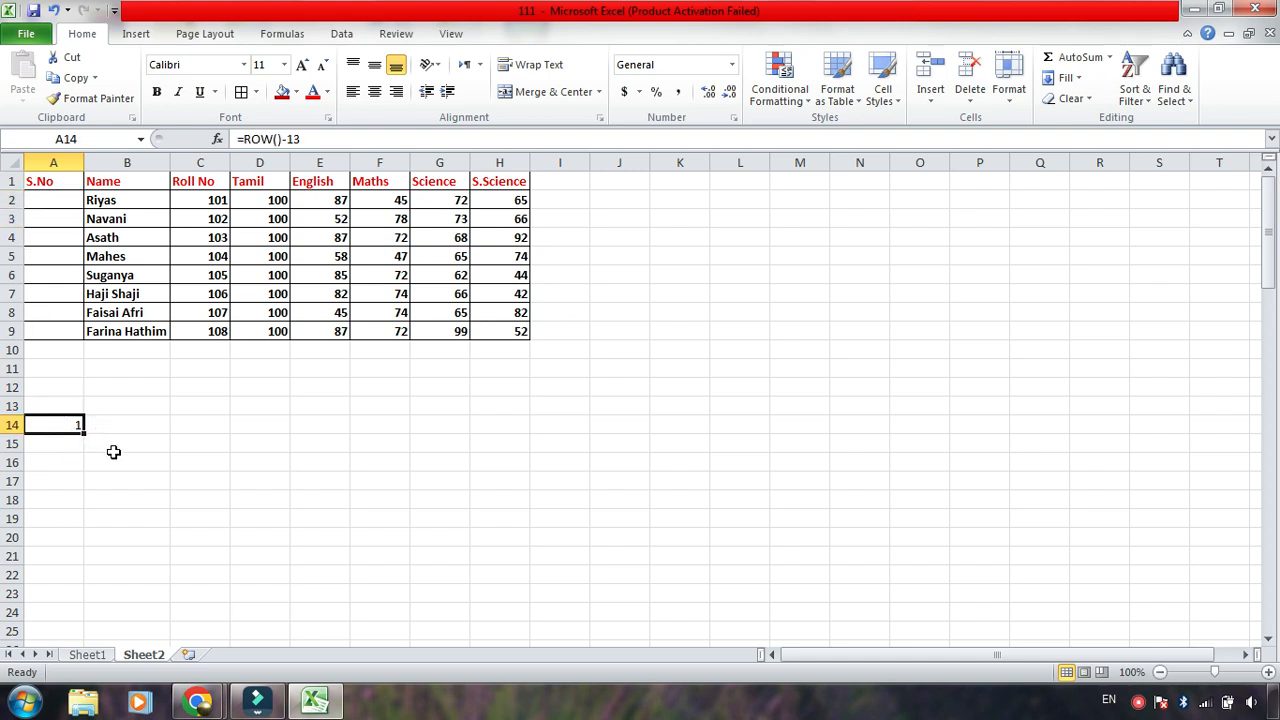
{"action": "key", "text": "Delete"}
- Enter the formula =ROW()-19 in A20, dismissing the Windows color scheme prompt without changing the scheme
{"action": "left_click", "coordinate": [27, 540]}
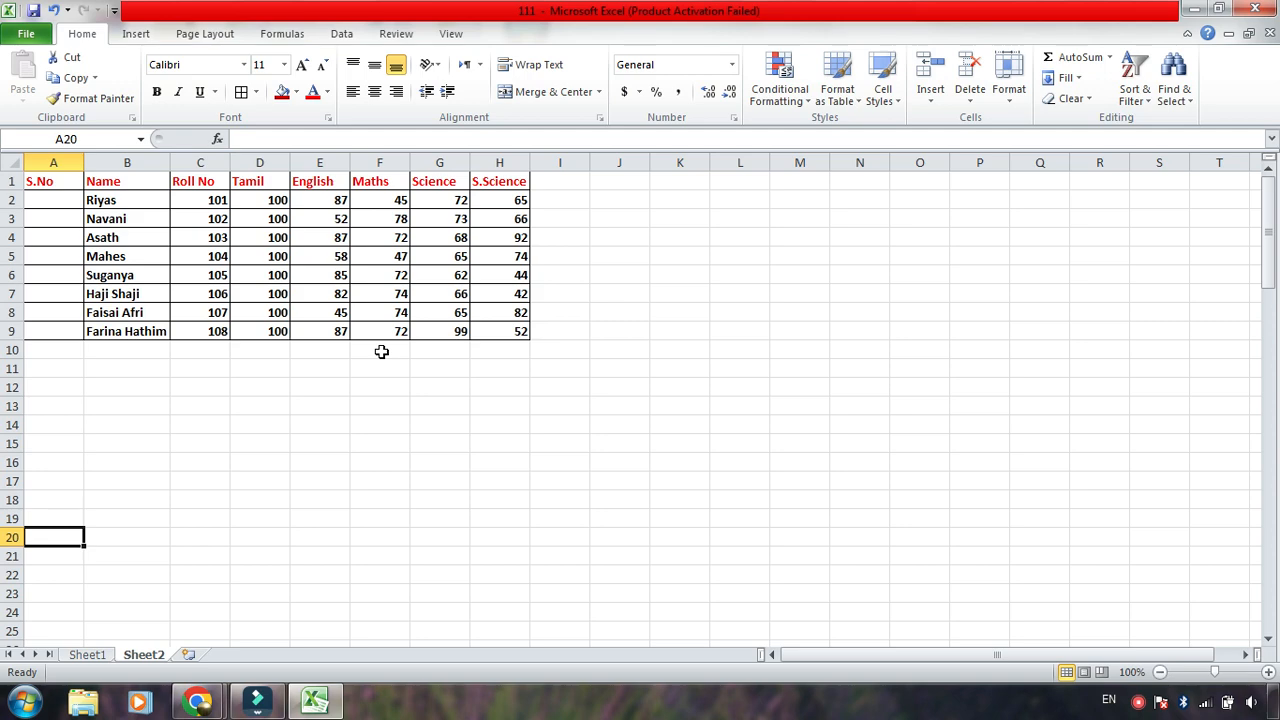
{"action": "type", "text": "="}
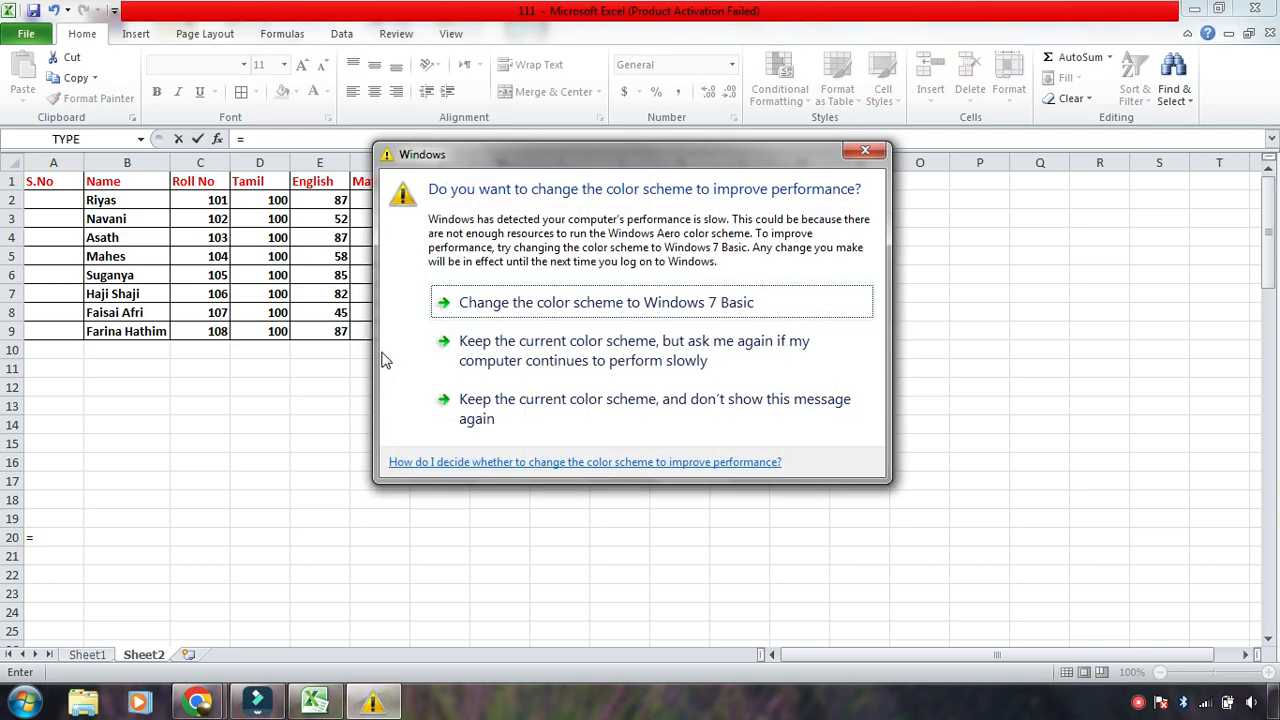
{"action": "left_click", "coordinate": [870, 150]}
{"action": "type", "text": "r"}
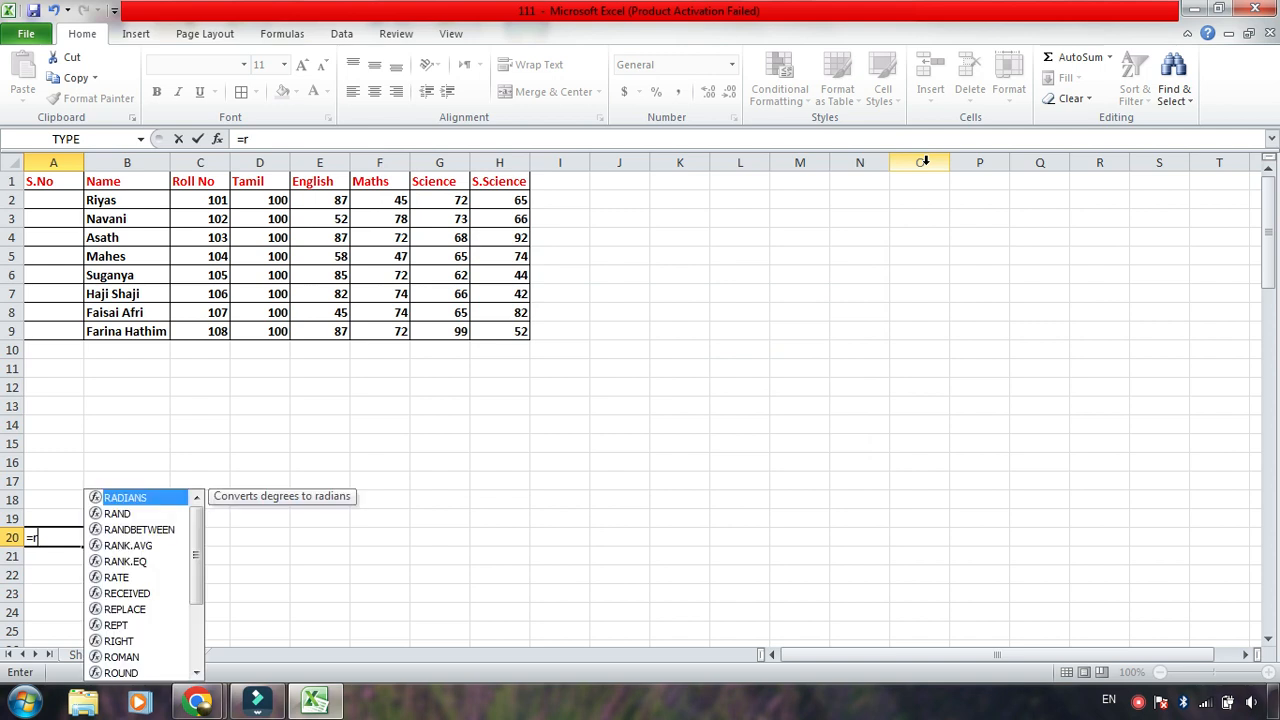
{"action": "type", "text": "ow"}
{"action": "key", "text": "Escape"}
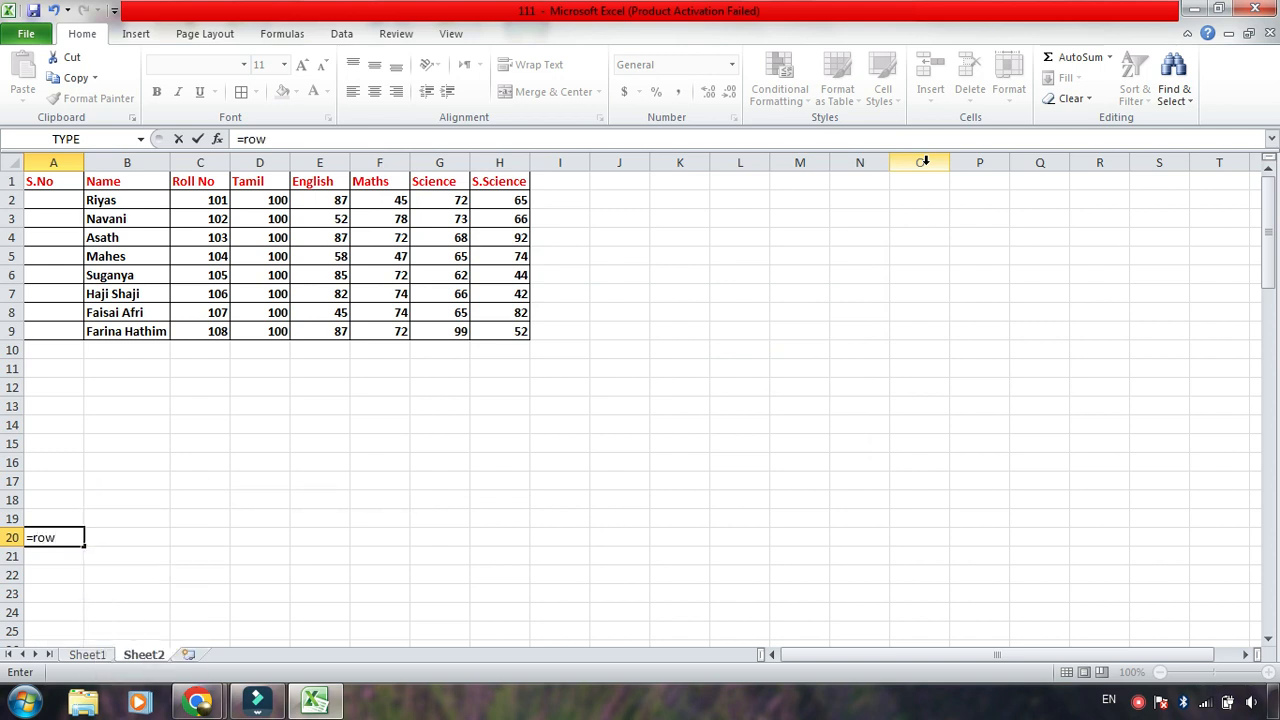
{"action": "type", "text": "()"}
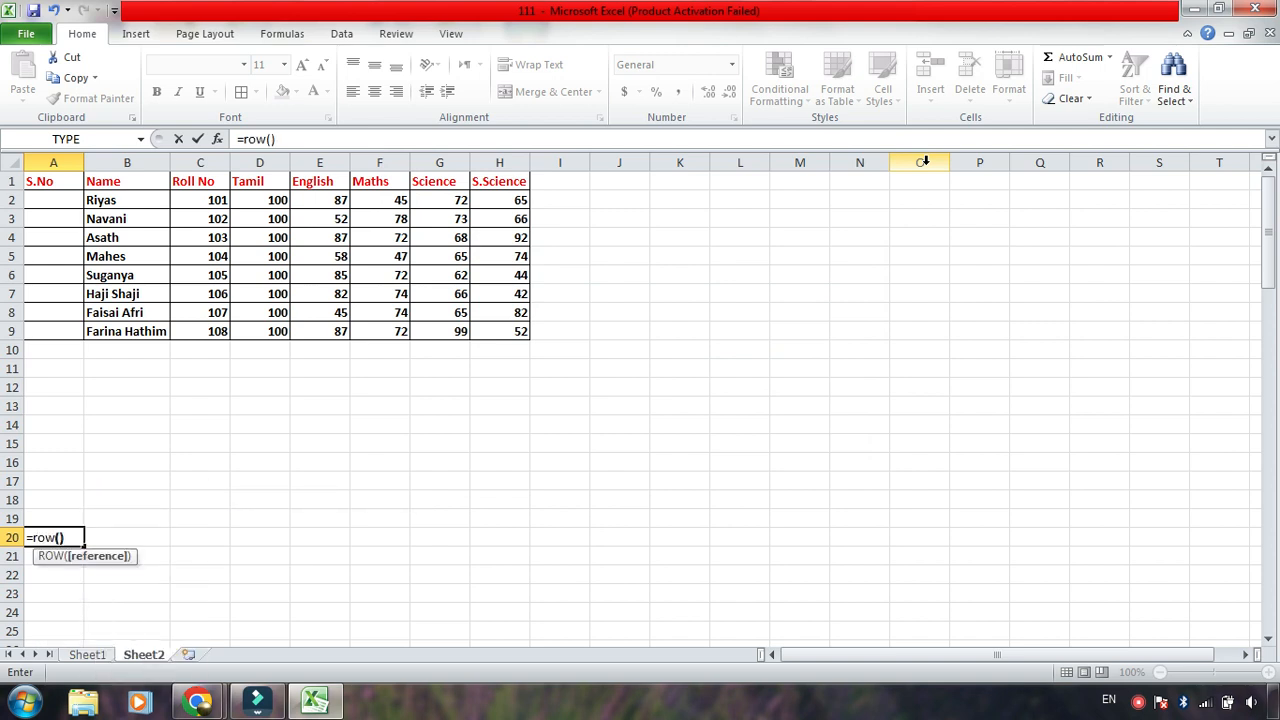
{"action": "type", "text": "-"}
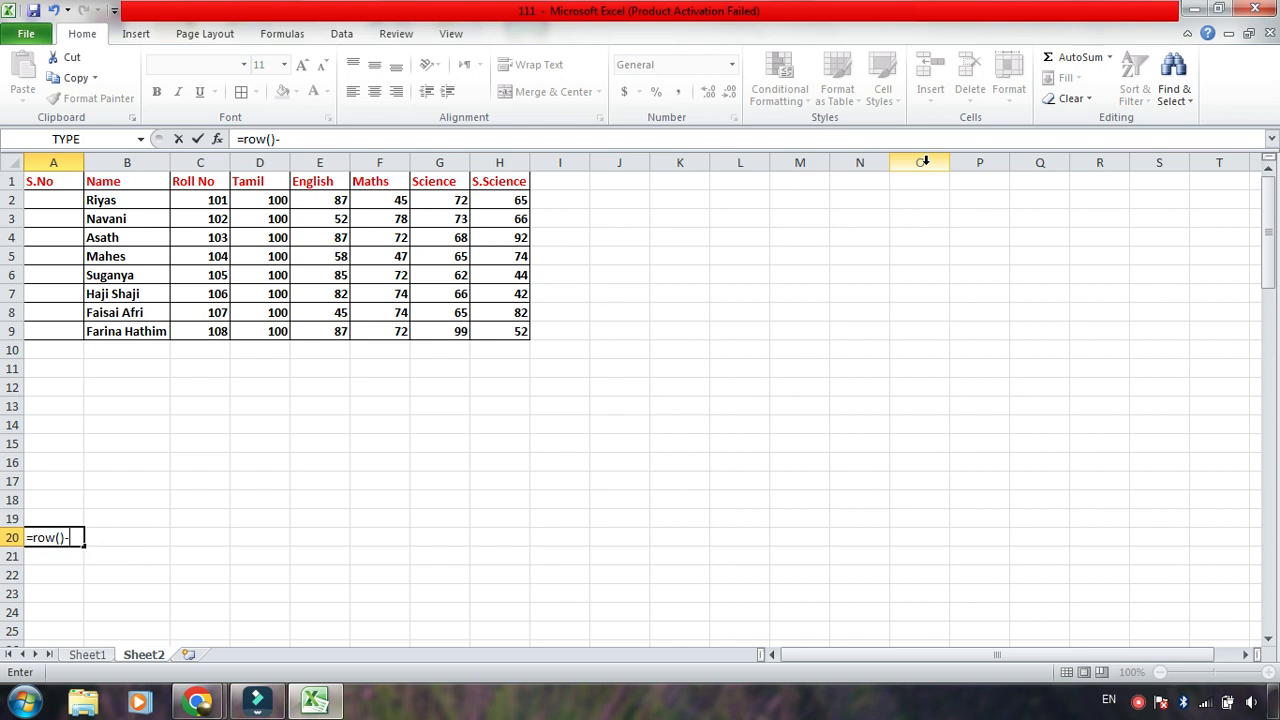
{"action": "type", "text": "19"}
{"action": "key", "text": "Return"}
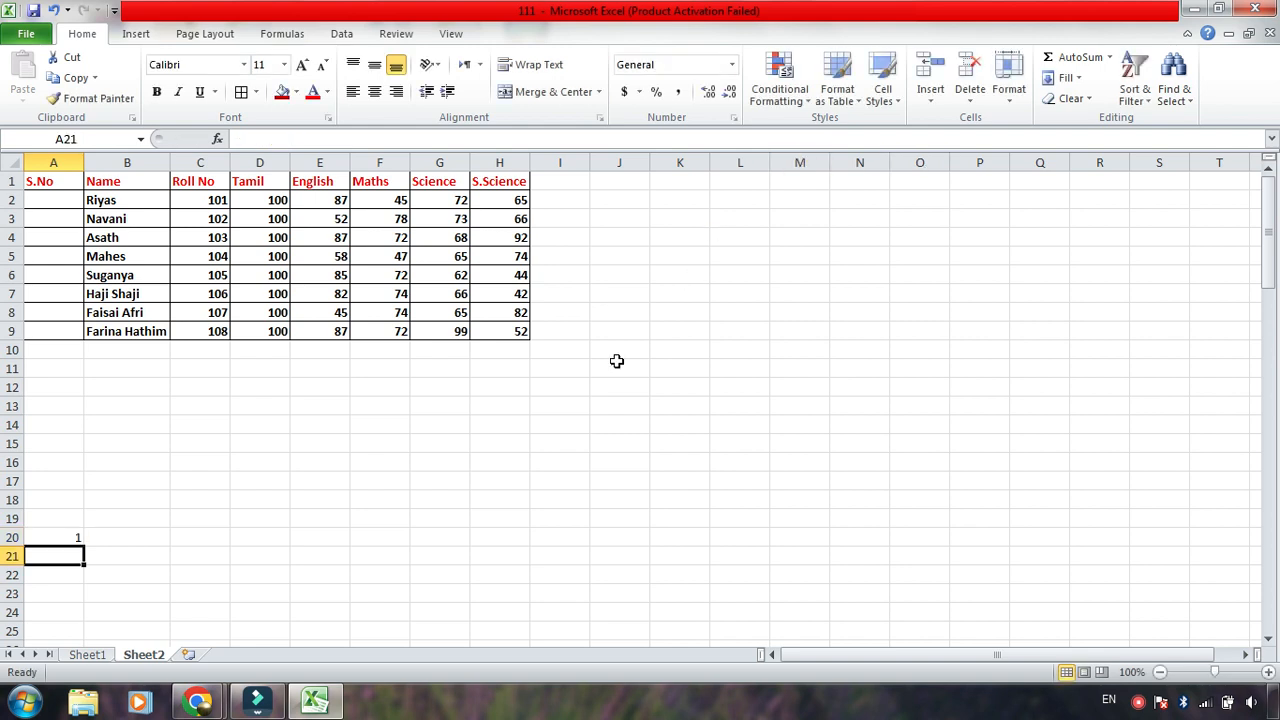
- Fill the A20 formula down through A37
{"action": "scroll", "coordinate": [614, 360], "scroll_direction": "down", "scroll_amount": 5}
{"action": "left_click", "coordinate": [63, 250]}
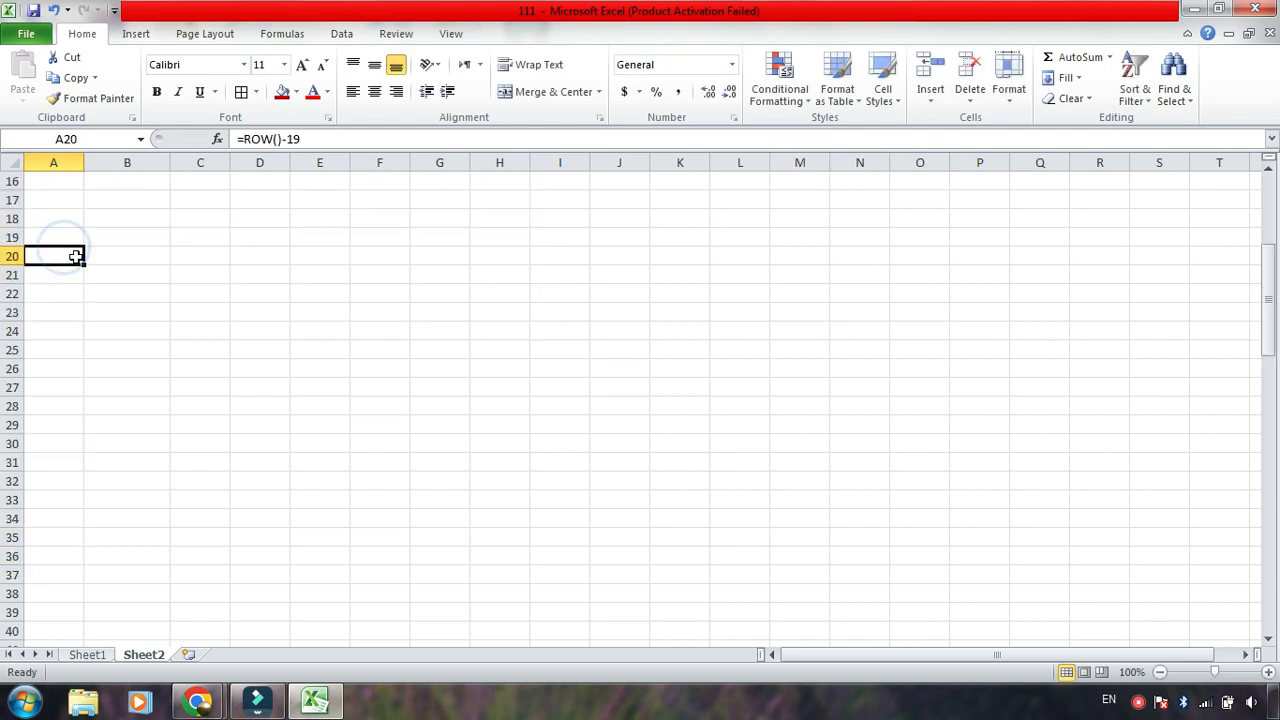
{"action": "left_click_drag", "start_coordinate": [84, 264], "coordinate": [44, 595]}
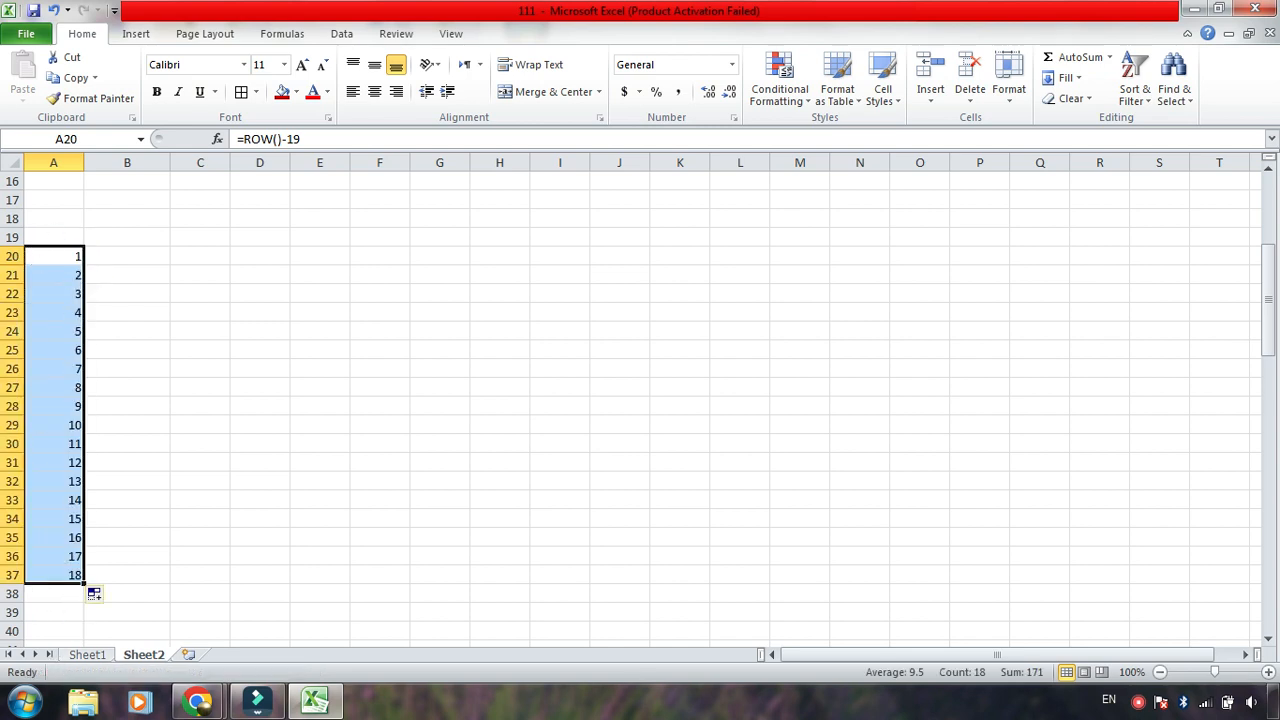
{"action": "left_click", "coordinate": [300, 497]}
- Delete row 26 from the formula-numbered series below the marks table
{"action": "left_click", "coordinate": [12, 368]}
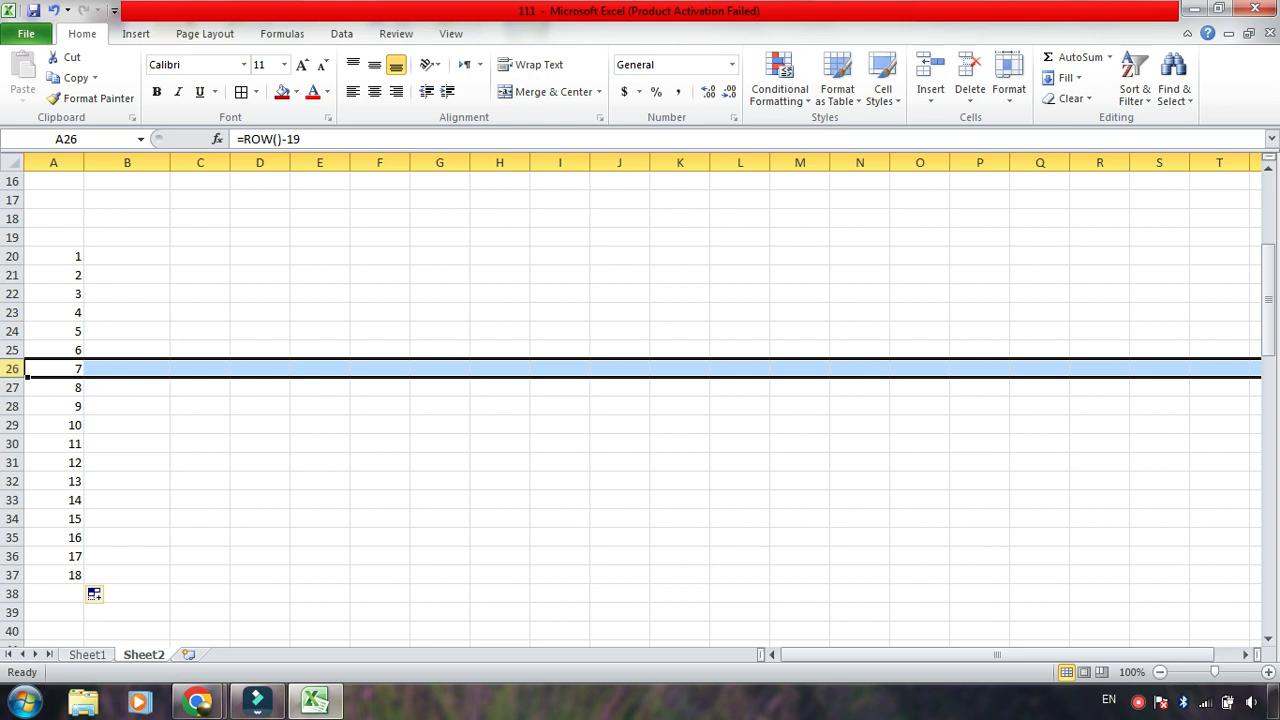
{"action": "left_click", "coordinate": [980, 97]}
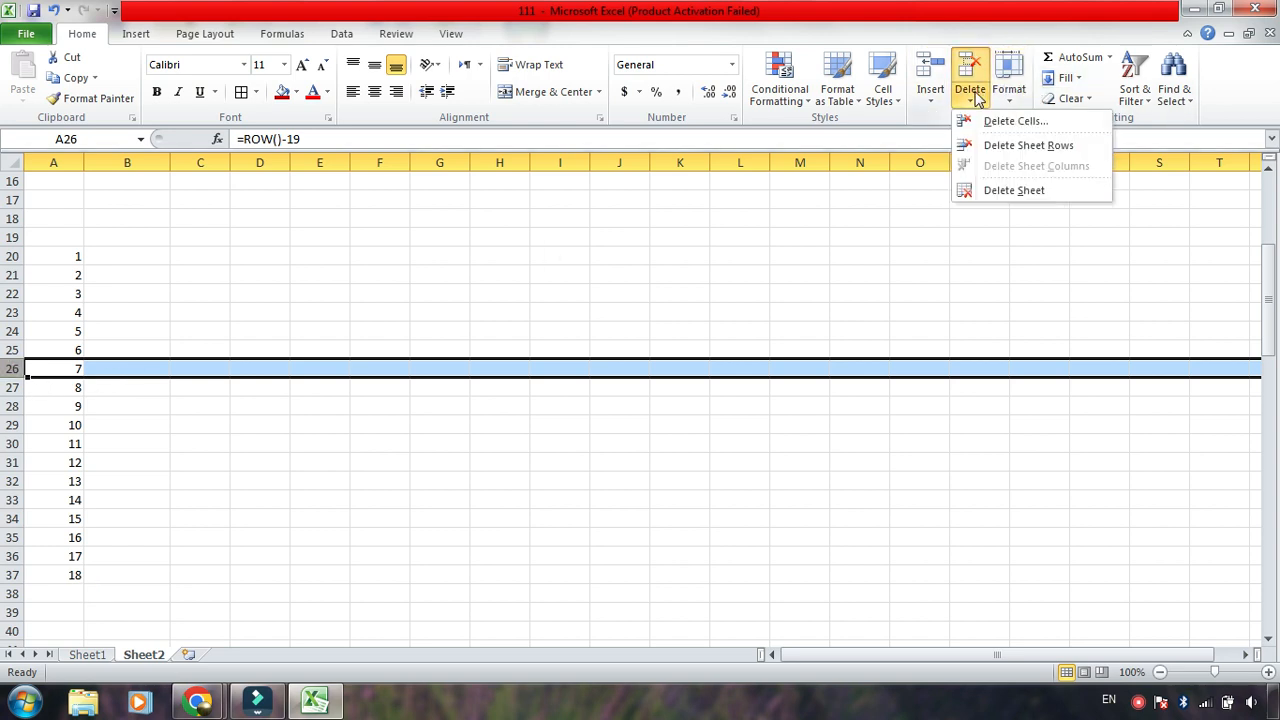
{"action": "left_click", "coordinate": [978, 119]}
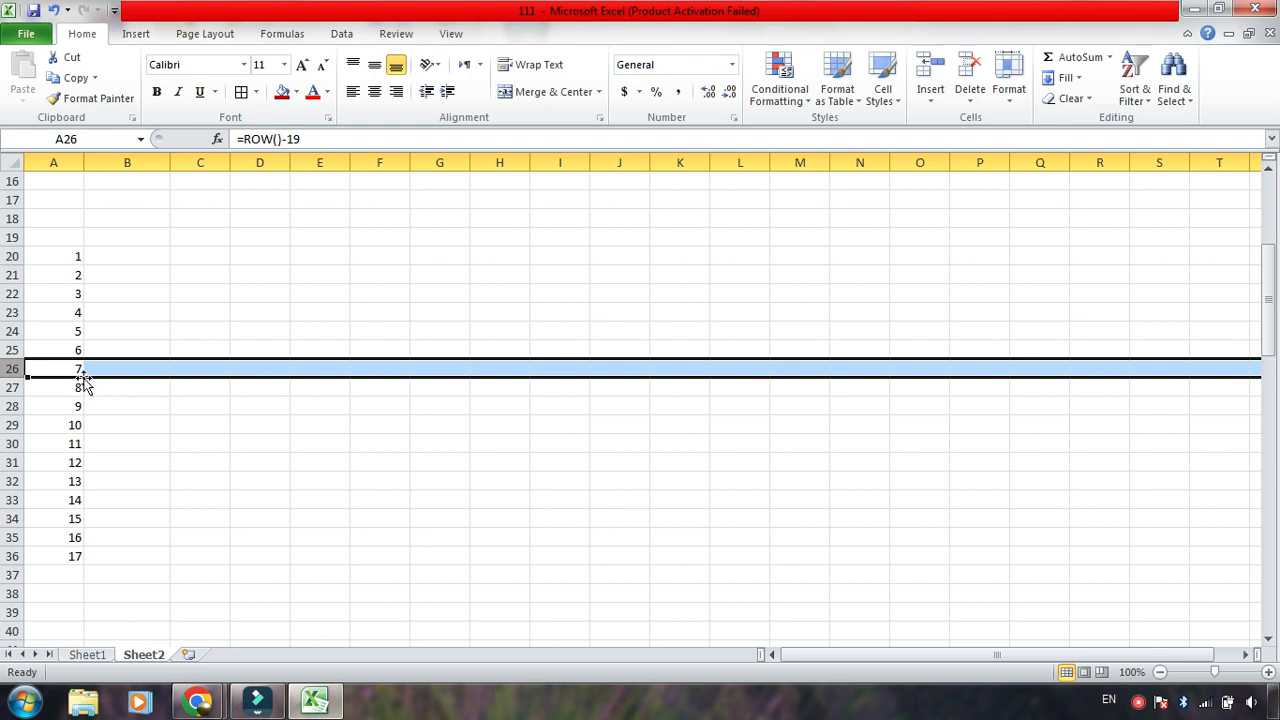
- Enter =ROW()-1 in A2 of the S.No column and fill the formula down to A9
{"action": "scroll", "coordinate": [270, 340], "scroll_direction": "up", "scroll_amount": 5}
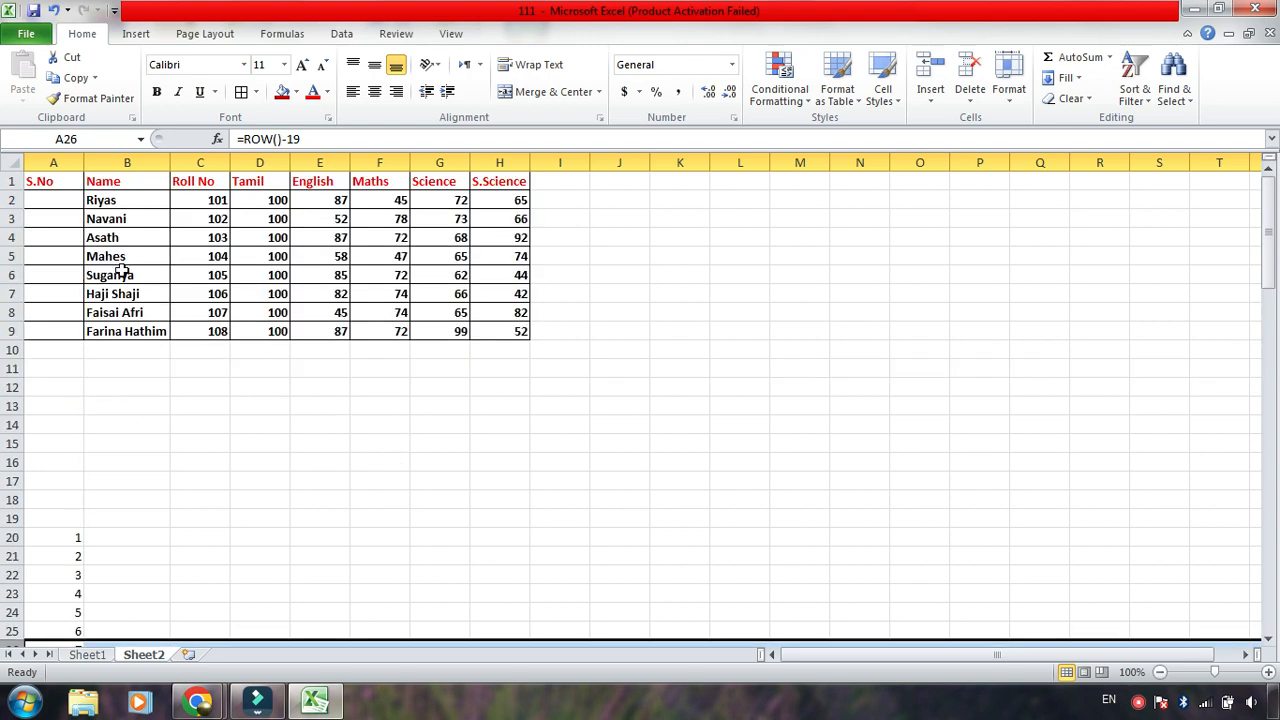
{"action": "left_click", "coordinate": [60, 205]}
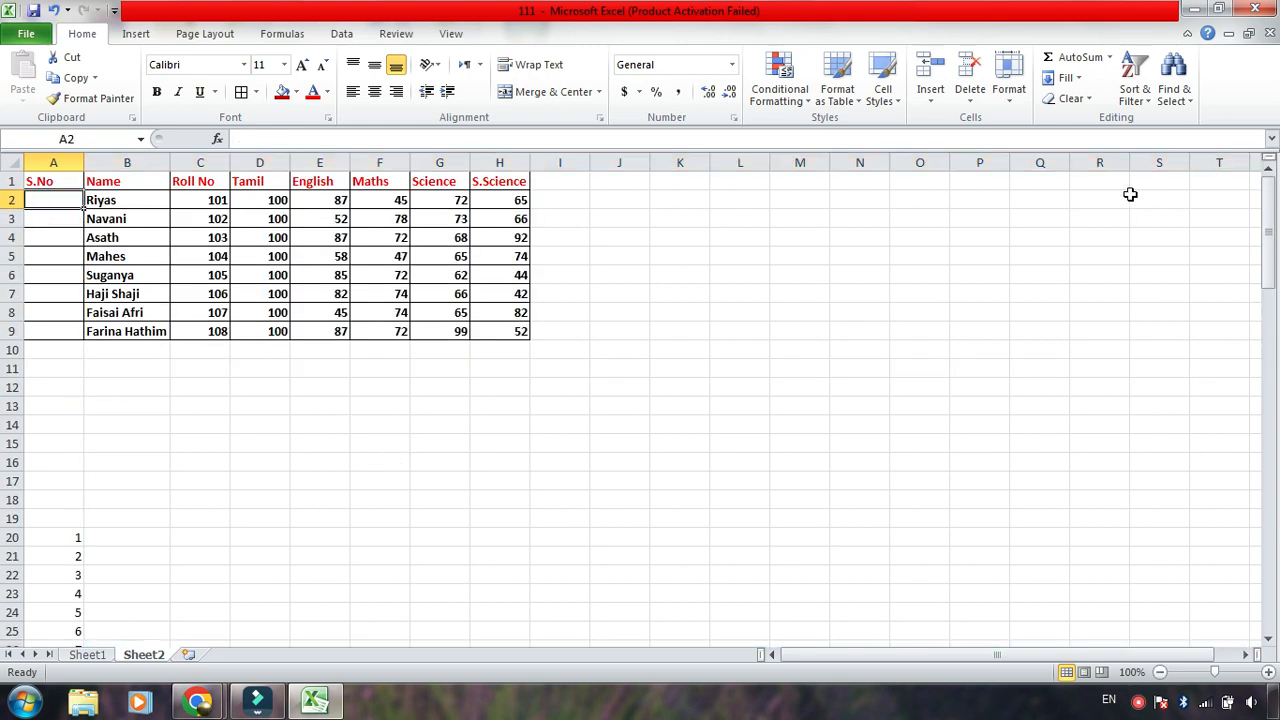
{"action": "type", "text": "=R"}
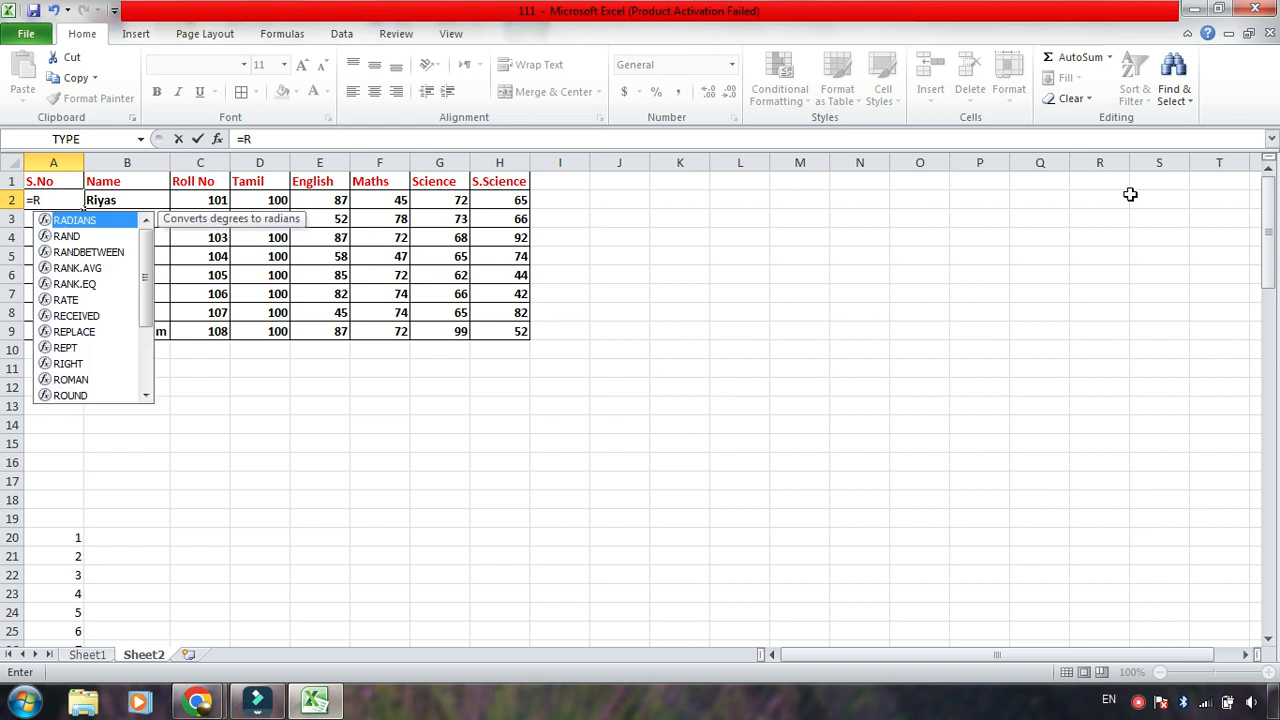
{"action": "type", "text": "OW"}
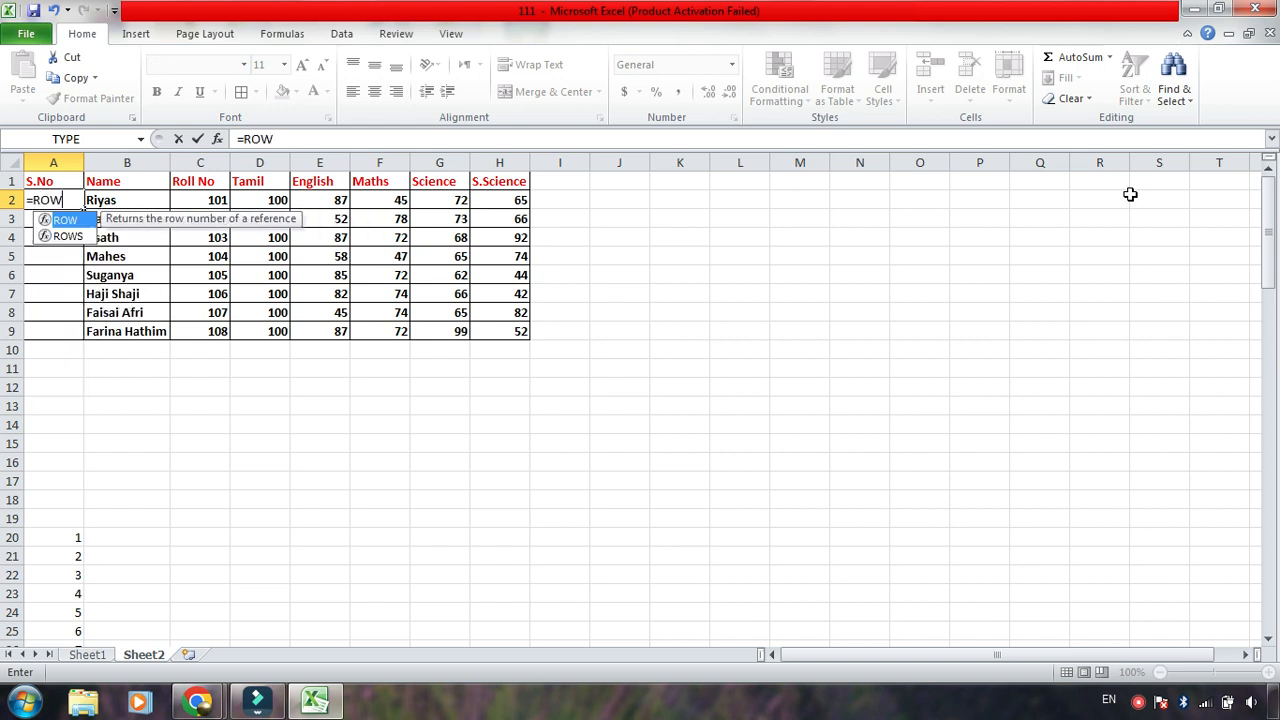
{"action": "type", "text": "()"}
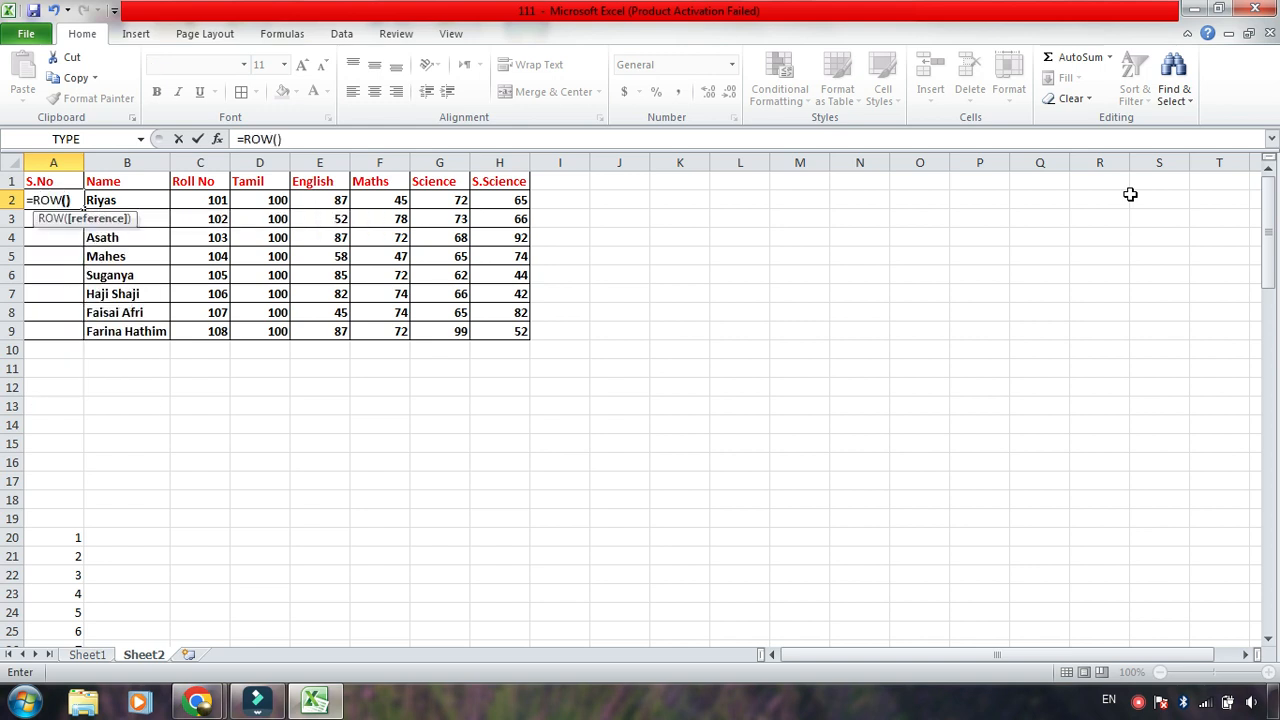
{"action": "type", "text": "-1"}
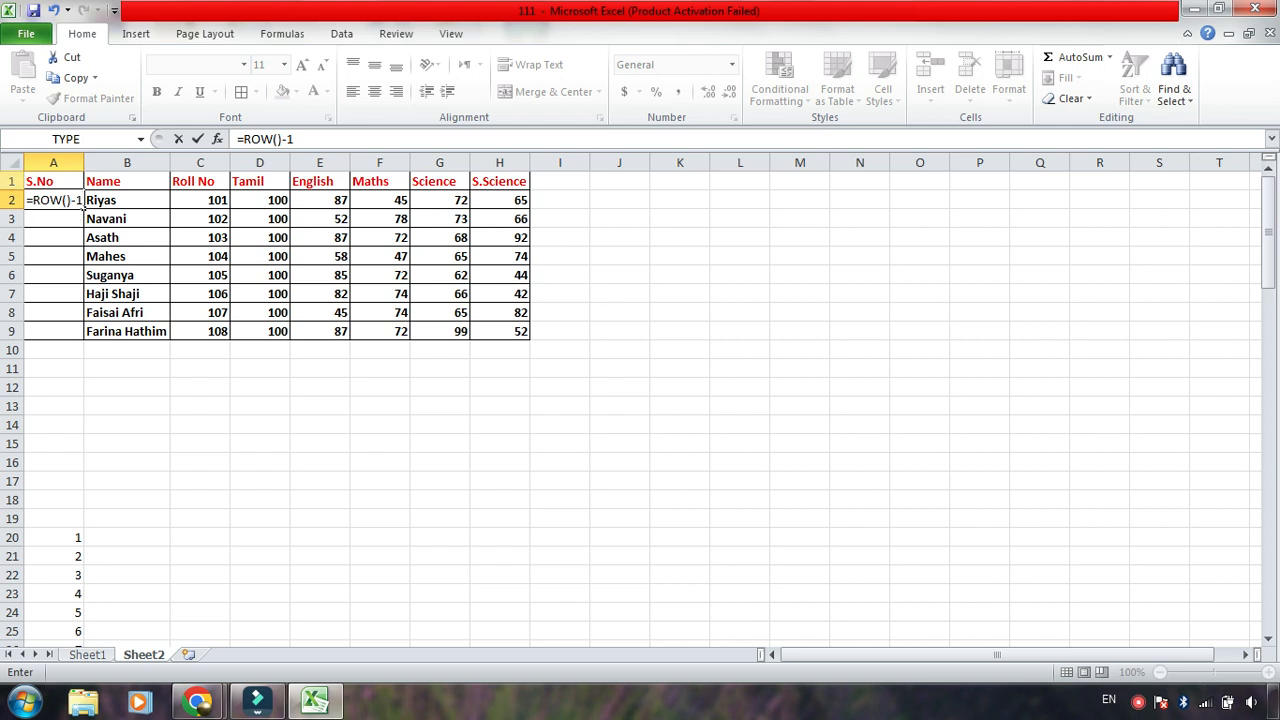
{"action": "key", "text": "Return"}
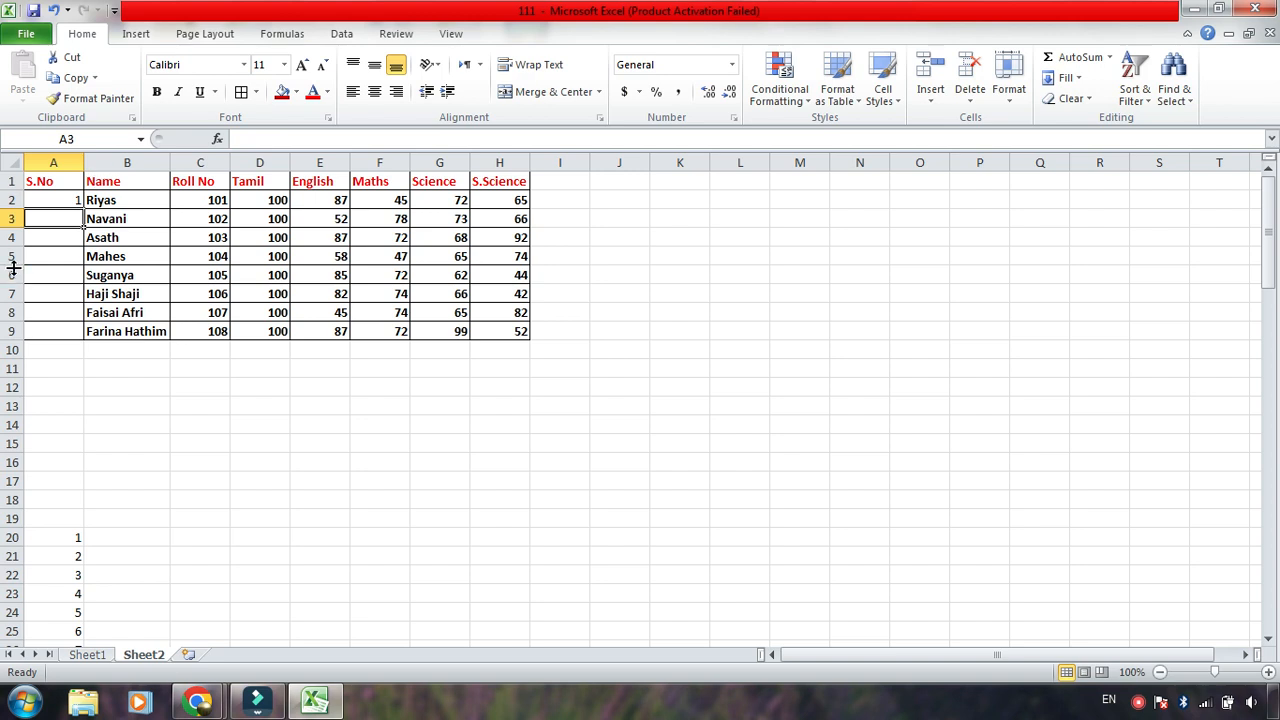
{"action": "left_click", "coordinate": [60, 195]}
{"action": "left_click_drag", "start_coordinate": [82, 206], "coordinate": [64, 340]}
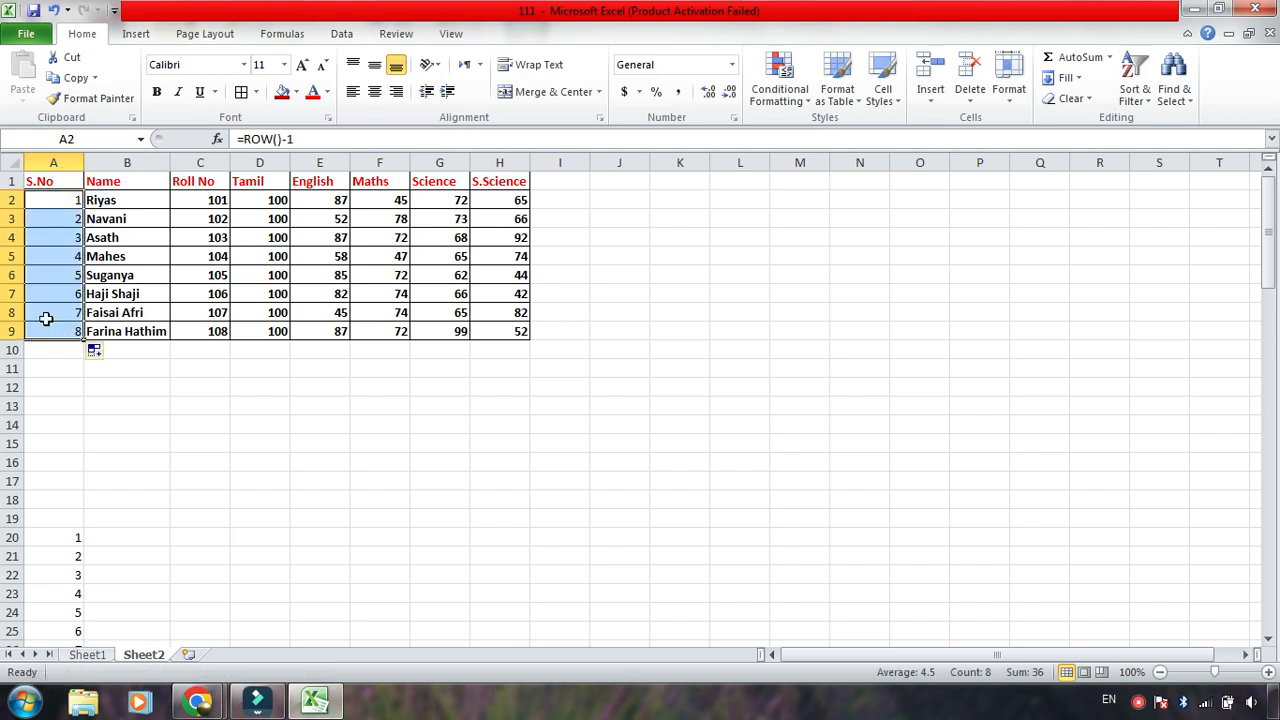
{"action": "left_click", "coordinate": [492, 538]}
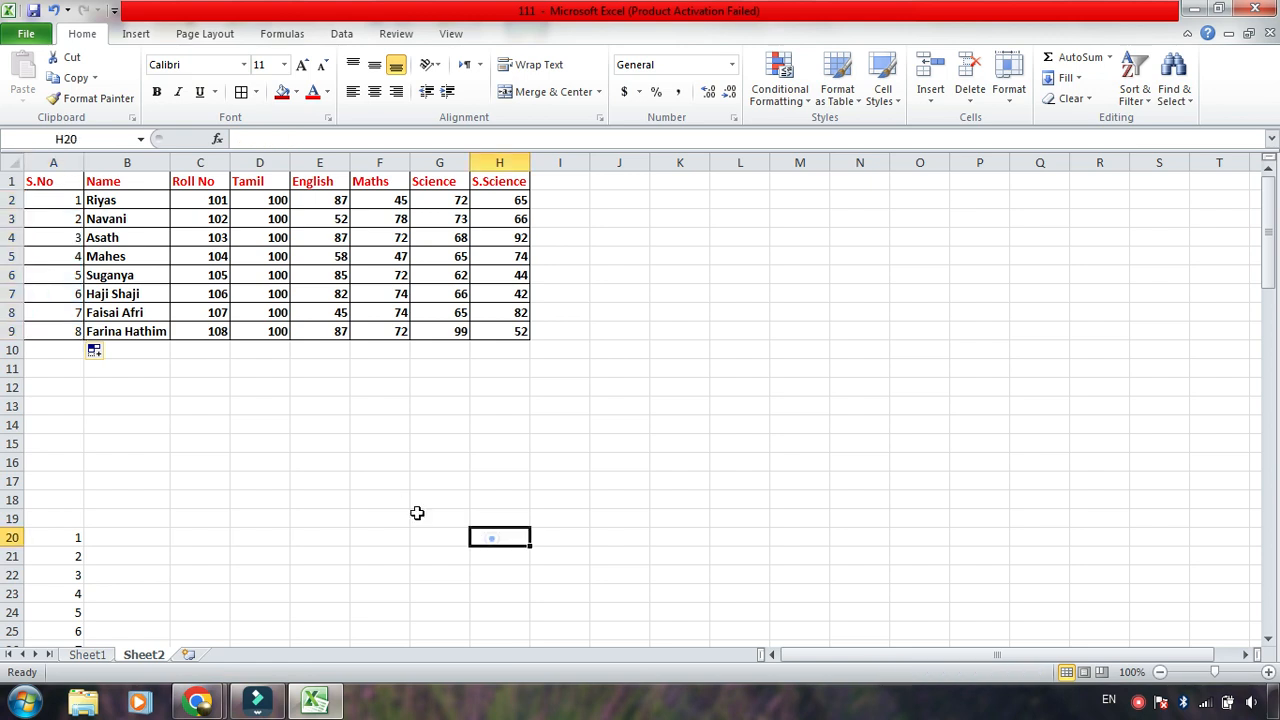
- Delete row 7, the student with roll number 106, from the marks table
{"action": "left_click", "coordinate": [12, 293]}
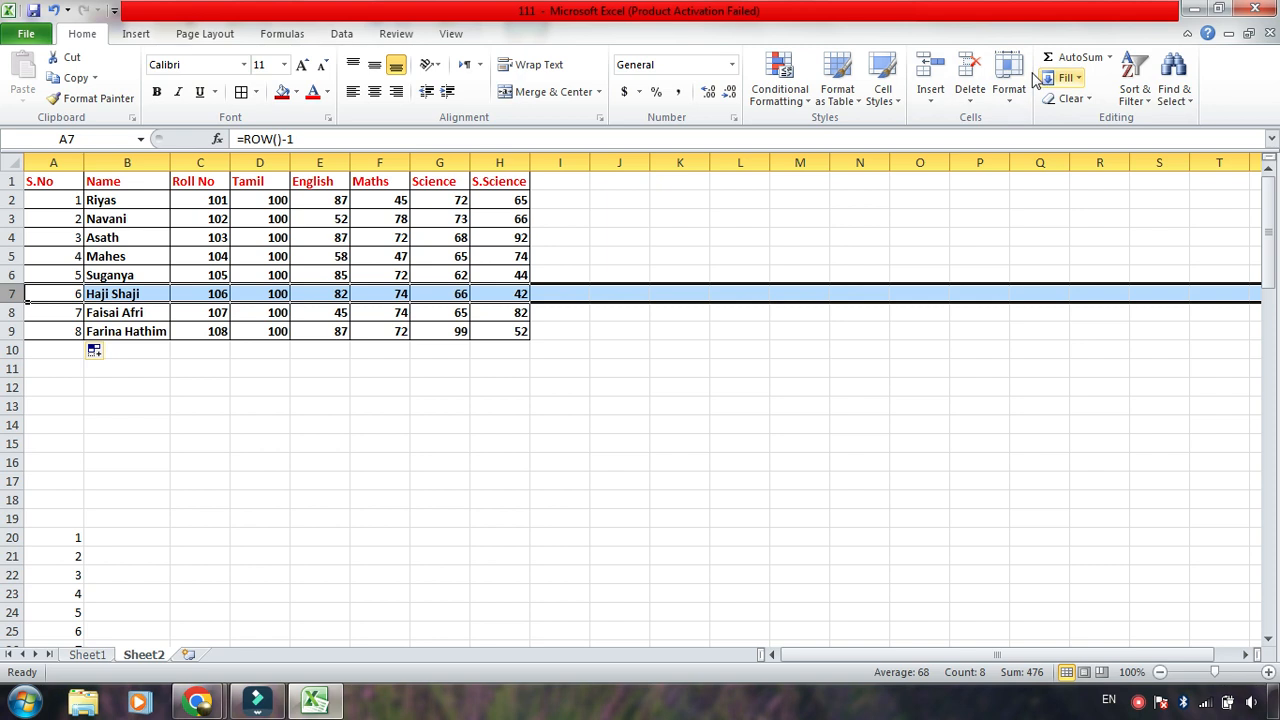
{"action": "left_click", "coordinate": [970, 92]}
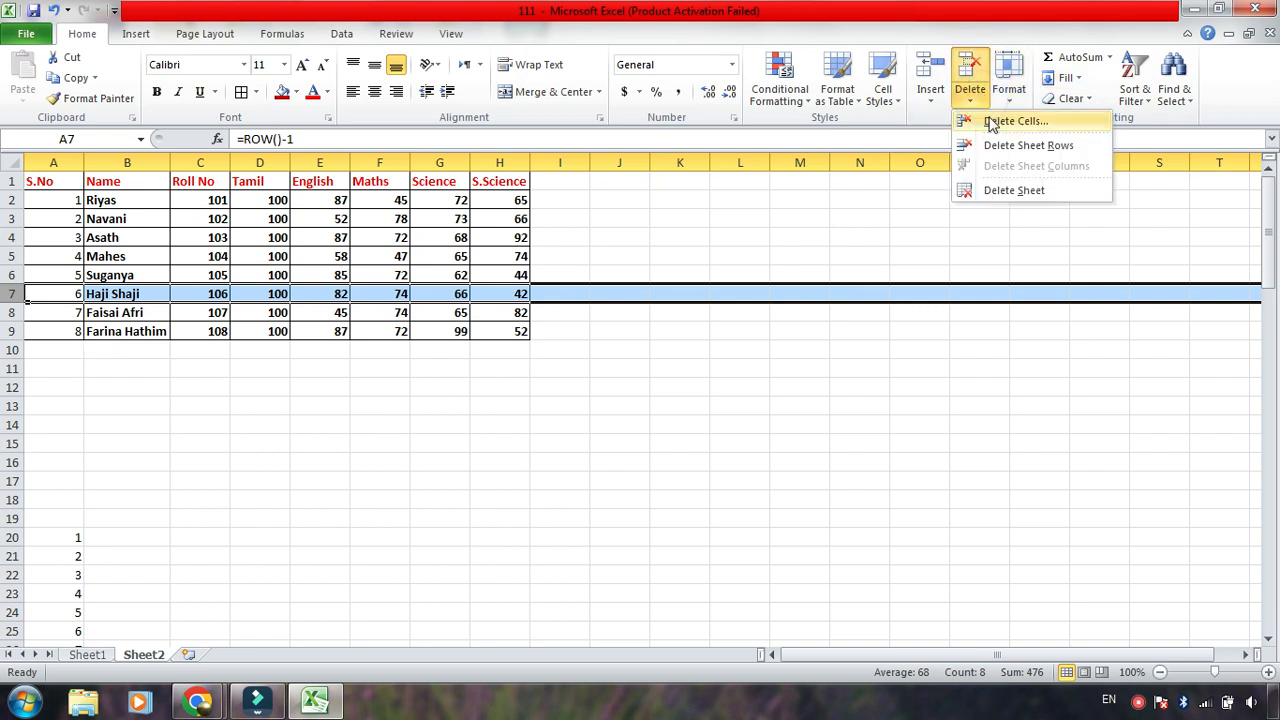
{"action": "left_click", "coordinate": [991, 122]}
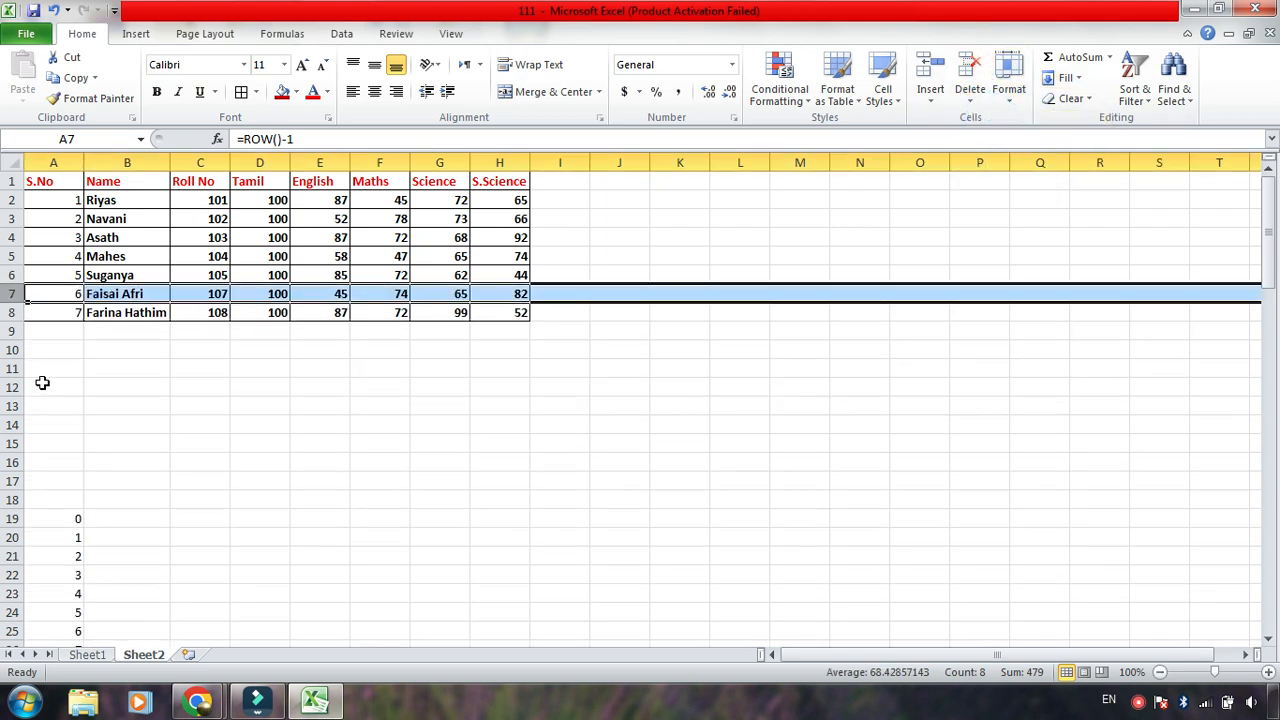